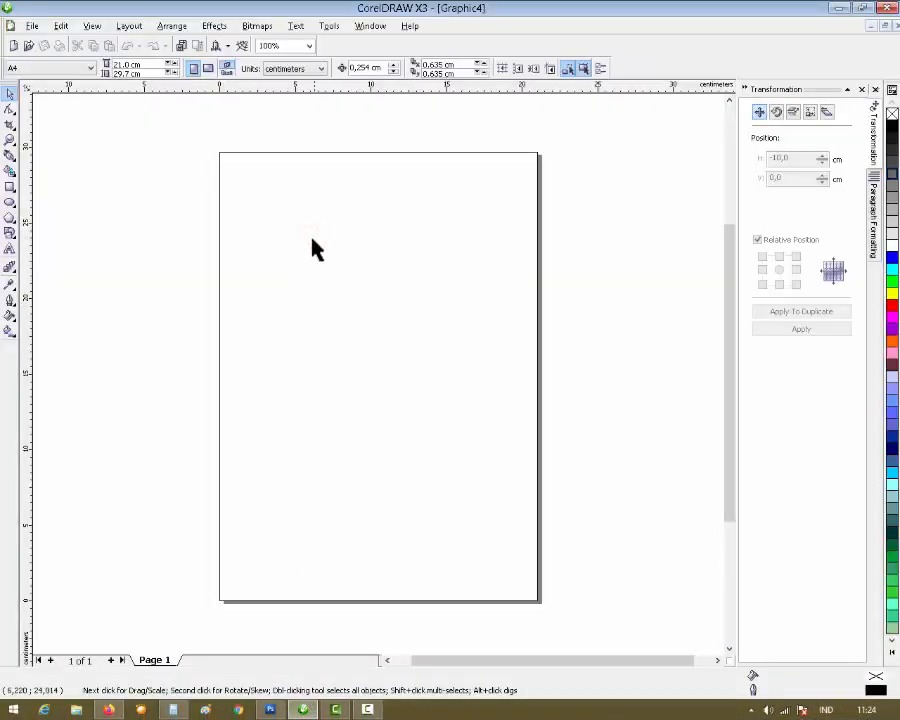
# Step: Set the page to landscape orientation with a custom size of 300 cm wide by 70 cm high
pyautogui.click(208, 68)
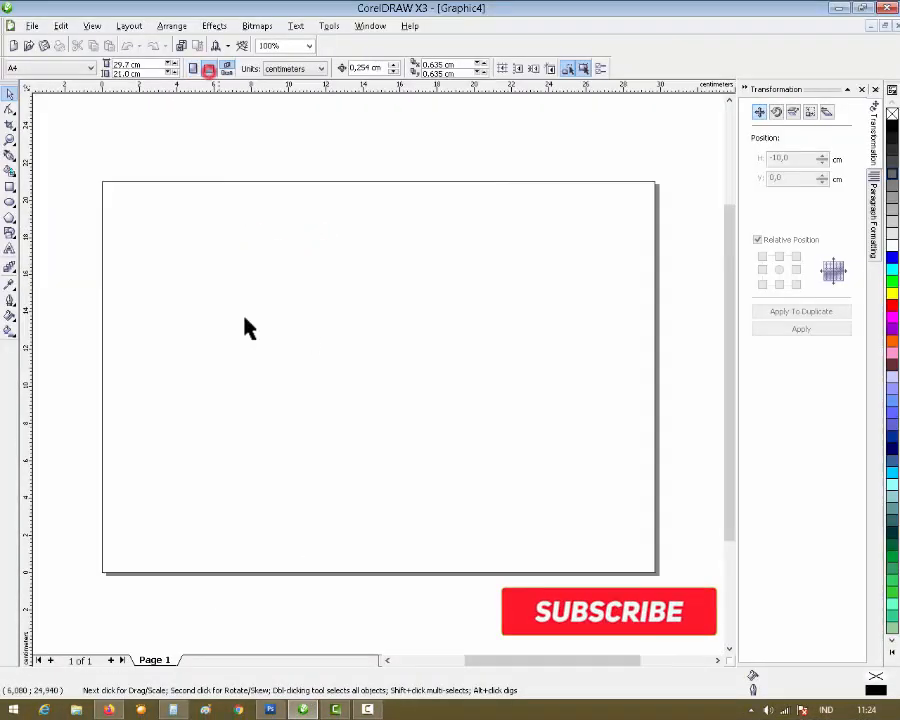
pyautogui.click(145, 66)
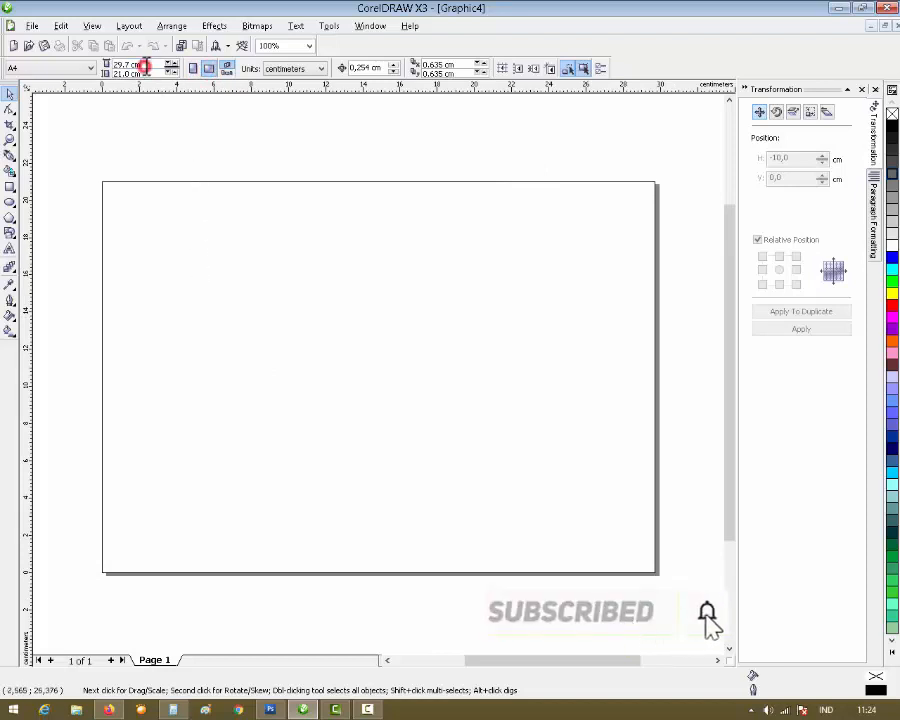
pyautogui.doubleClick(145, 66)
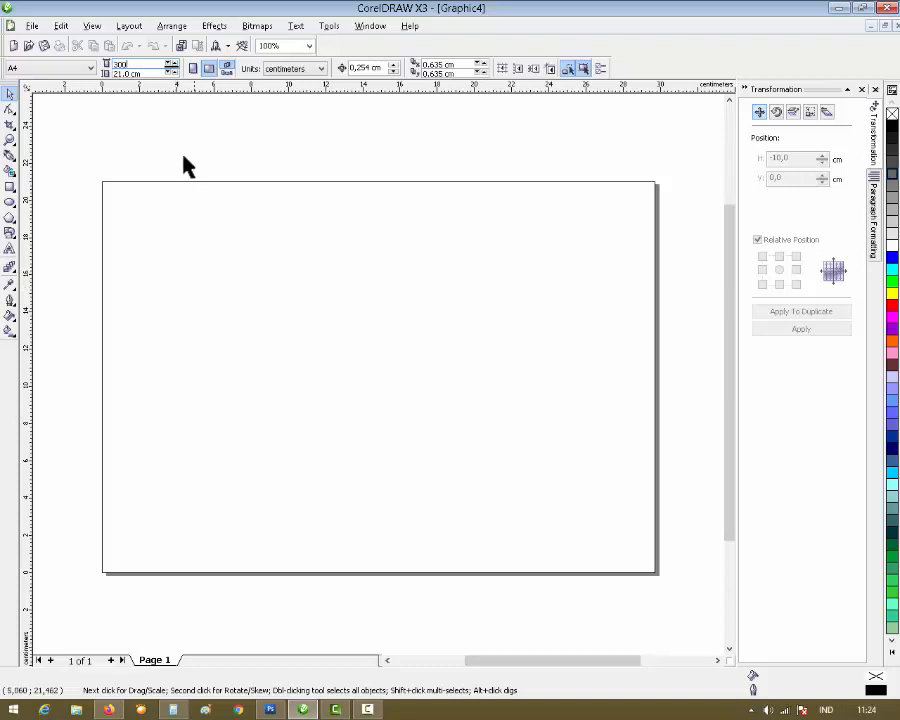
pyautogui.doubleClick(145, 73)
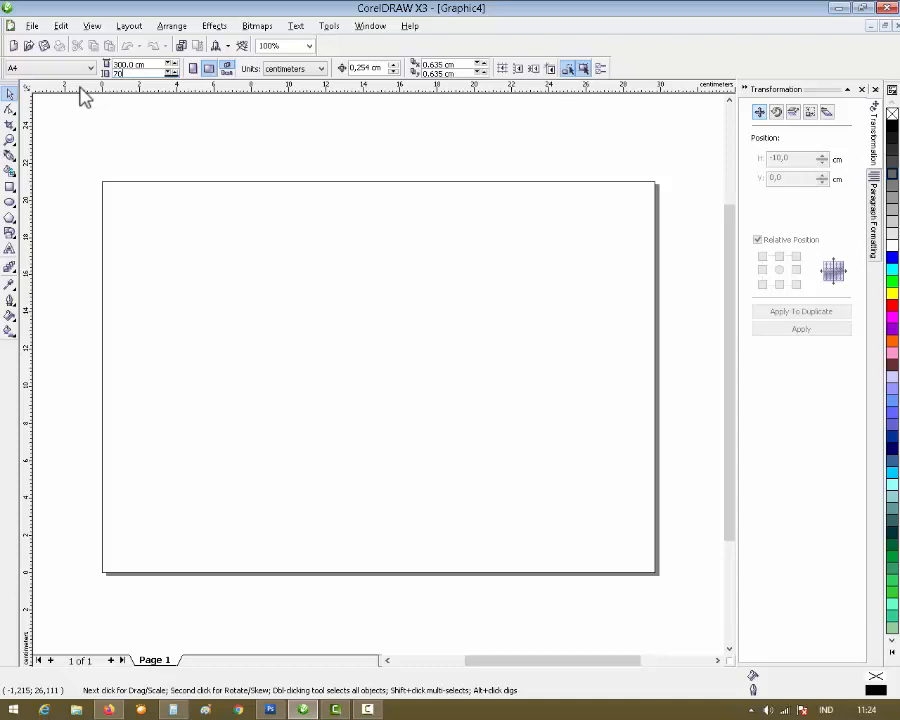
pyautogui.press('Return')
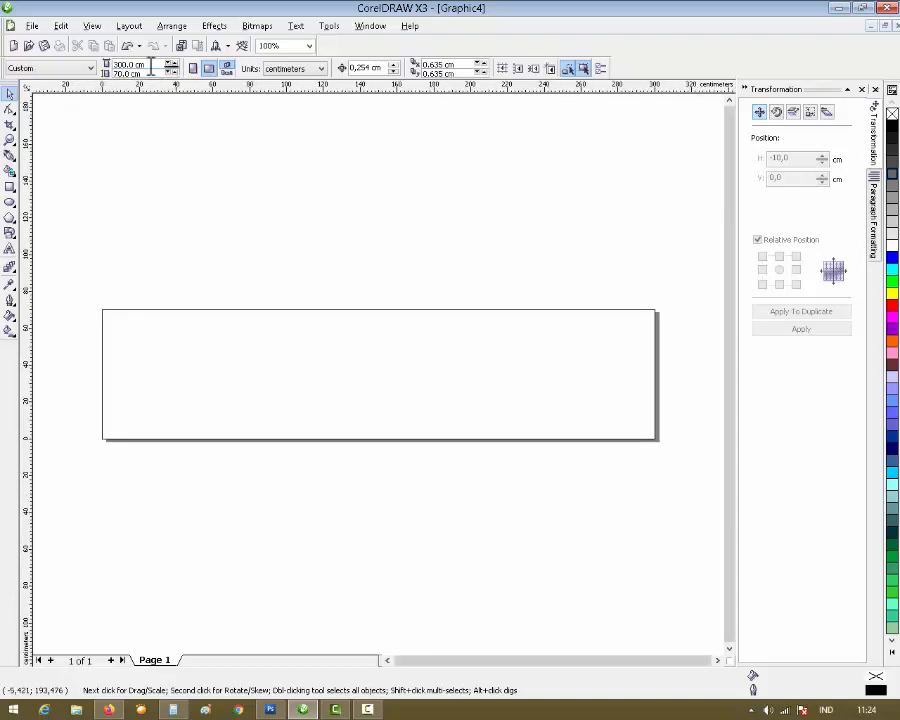
# Step: Add the artistic text "WARUNG MAKAN" near the page's upper-left corner
pyautogui.press('F8')
pyautogui.click(121, 330)
pyautogui.write('WARUN')
pyautogui.write('G MAK')
pyautogui.press('BackSpace')
pyautogui.write('MAKA')
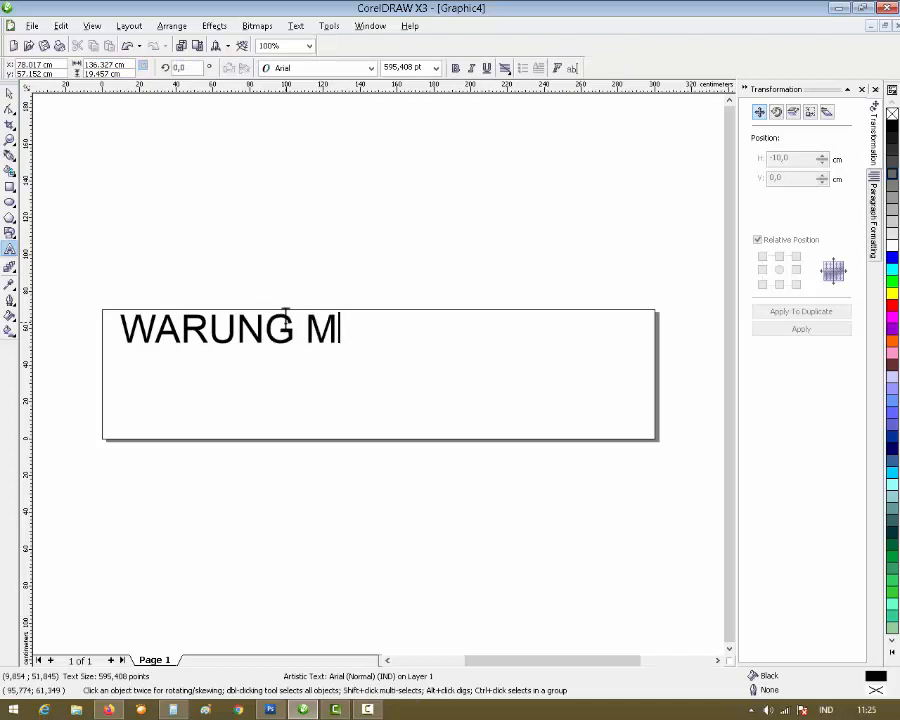
pyautogui.click(9, 93)
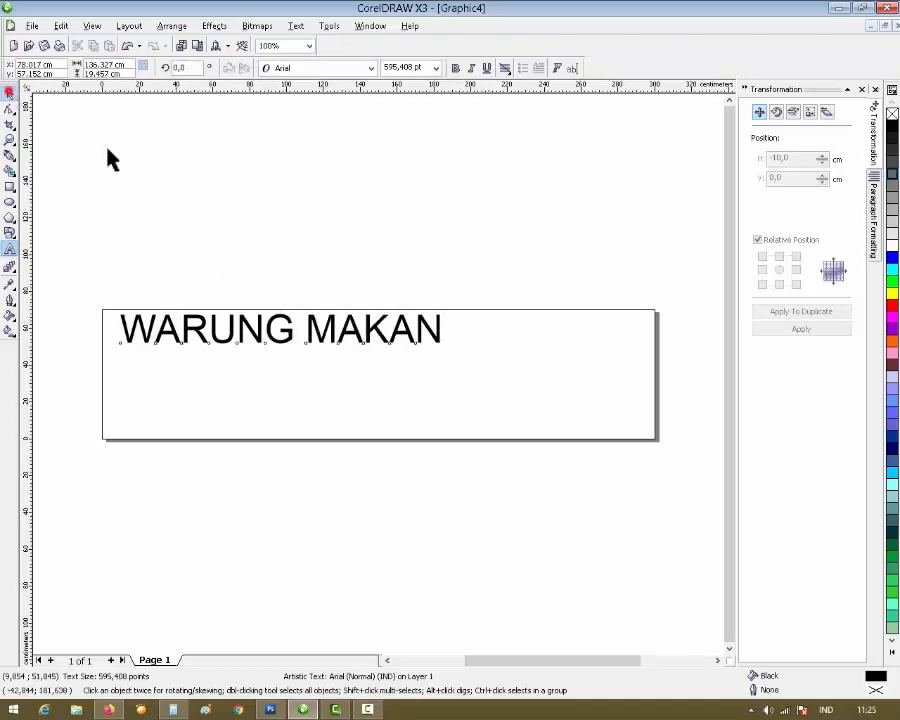
pyautogui.click(134, 161)
# Step: Scale the "WARUNG MAKAN" text down proportionally to about 133 cm wide, keeping it in the page's upper-left area
pyautogui.click(260, 320)
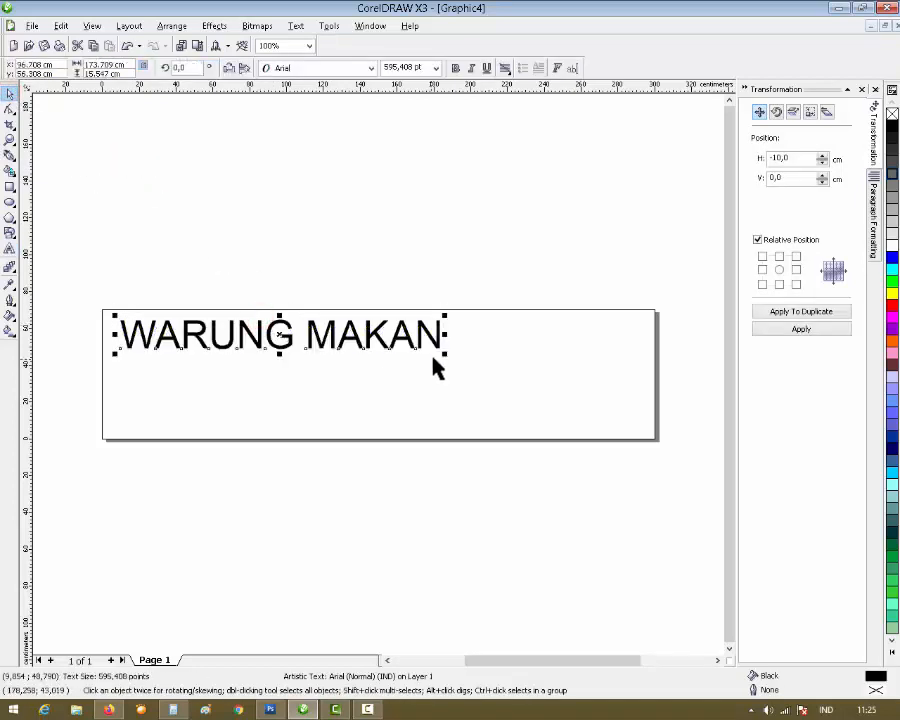
pyautogui.moveTo(438, 350); pyautogui.dragTo(372, 348)
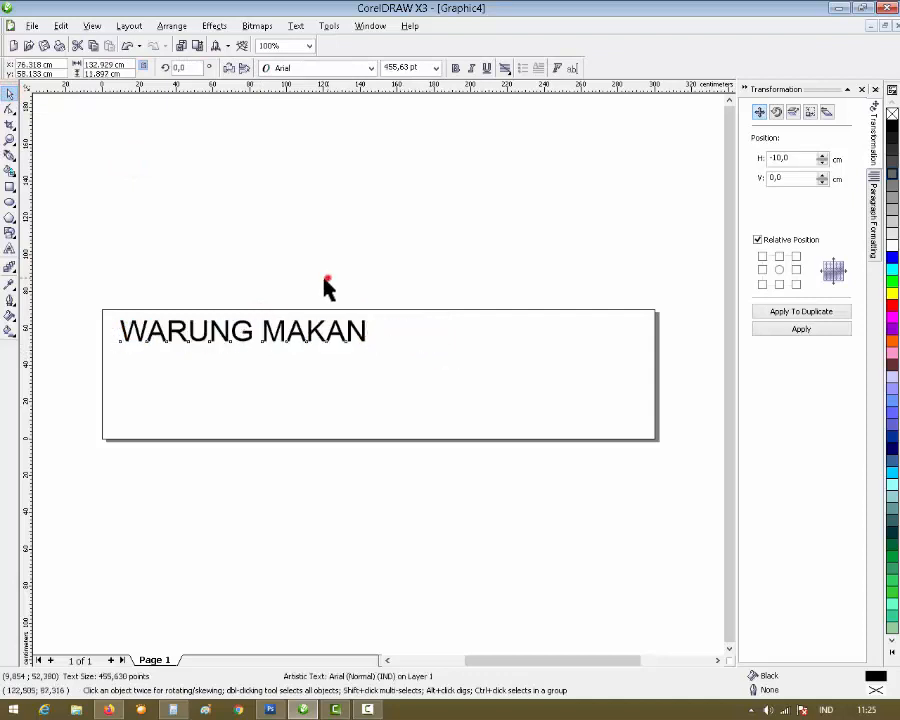
pyautogui.click(326, 278)
# Step: Set the "WARUNG MAKAN" text's font to Berlin Sans FB Demi and shift the text about 2 cm to the left
pyautogui.click(222, 333)
pyautogui.click(332, 67)
pyautogui.click(332, 67)
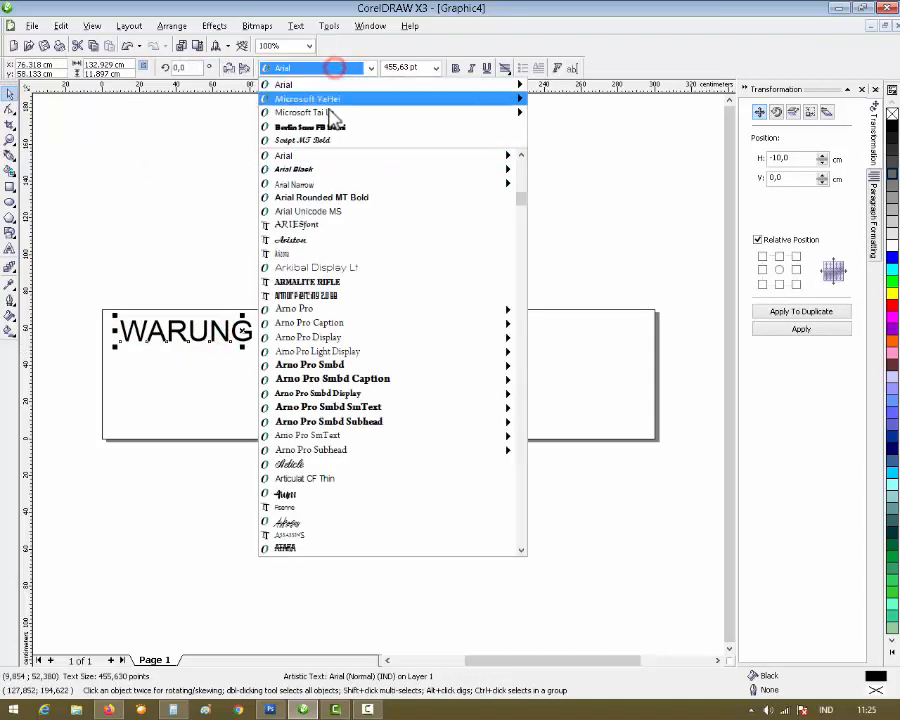
pyautogui.click(360, 130)
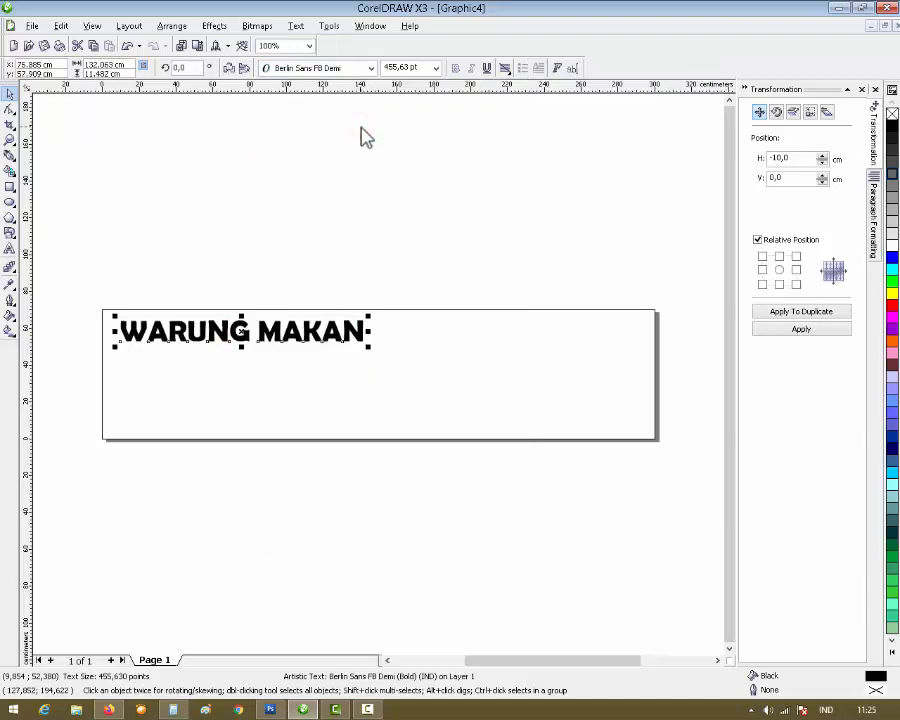
pyautogui.click(352, 210)
pyautogui.click(349, 346)
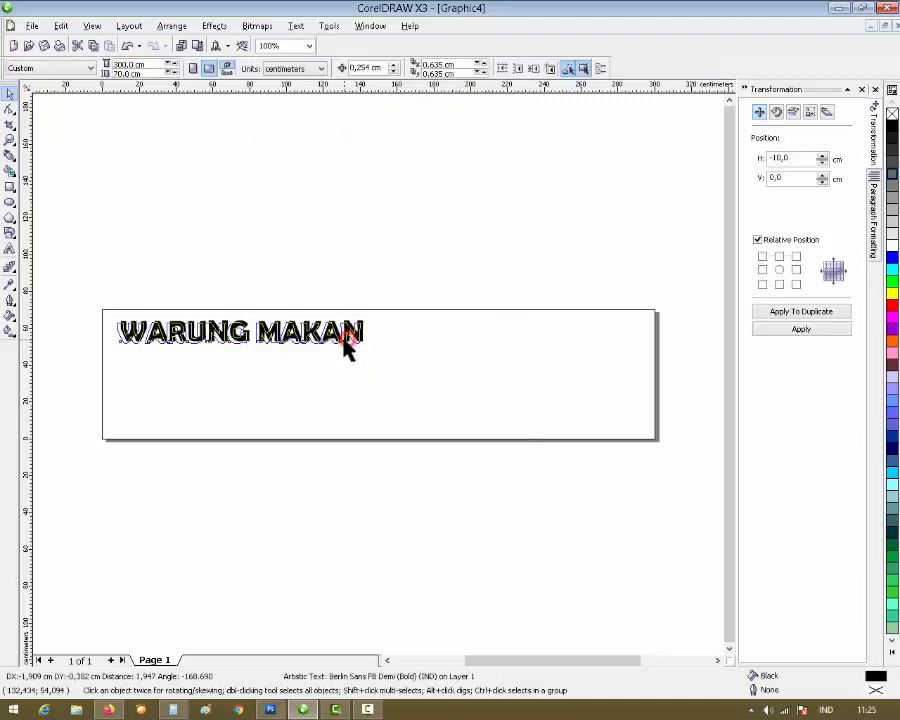
pyautogui.click(327, 278)
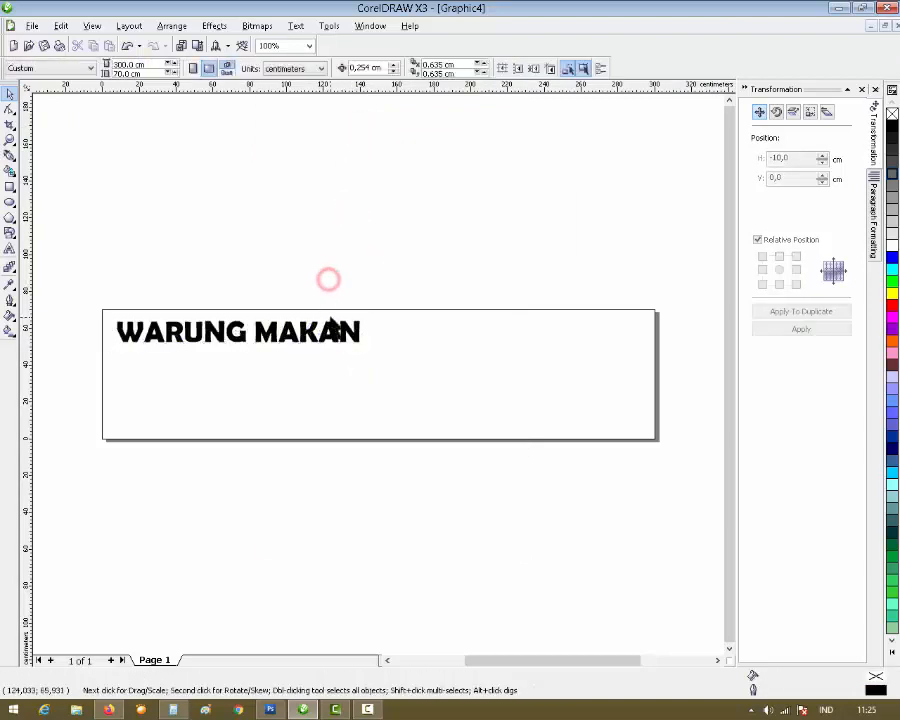
pyautogui.click(317, 389)
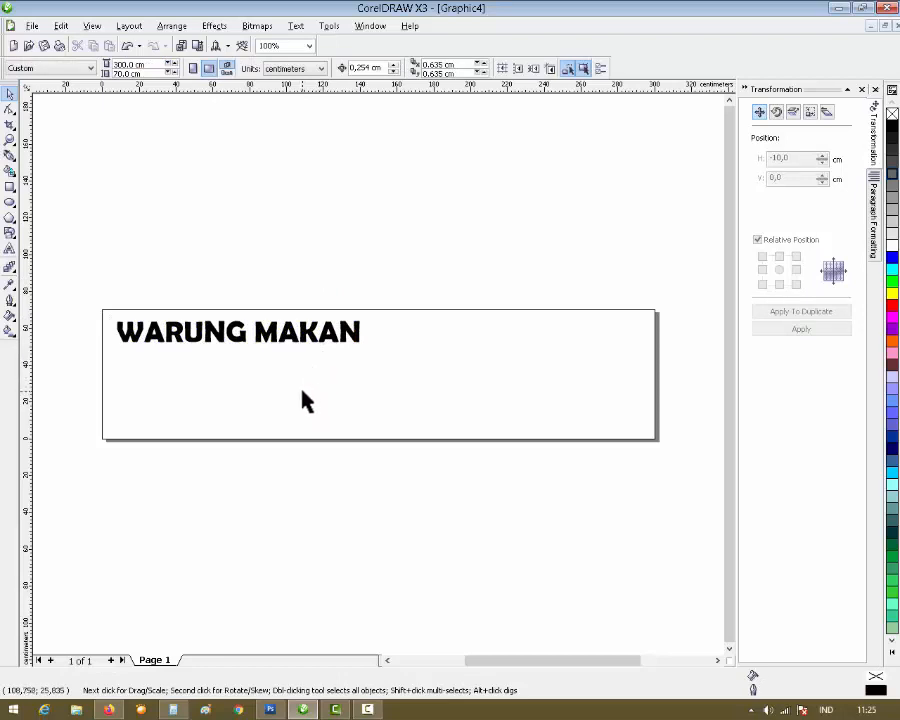
# Step: Create a page-frame rectangle of 300 × 70 cm that matches the page borders exactly
pyautogui.doubleClick(10, 189)
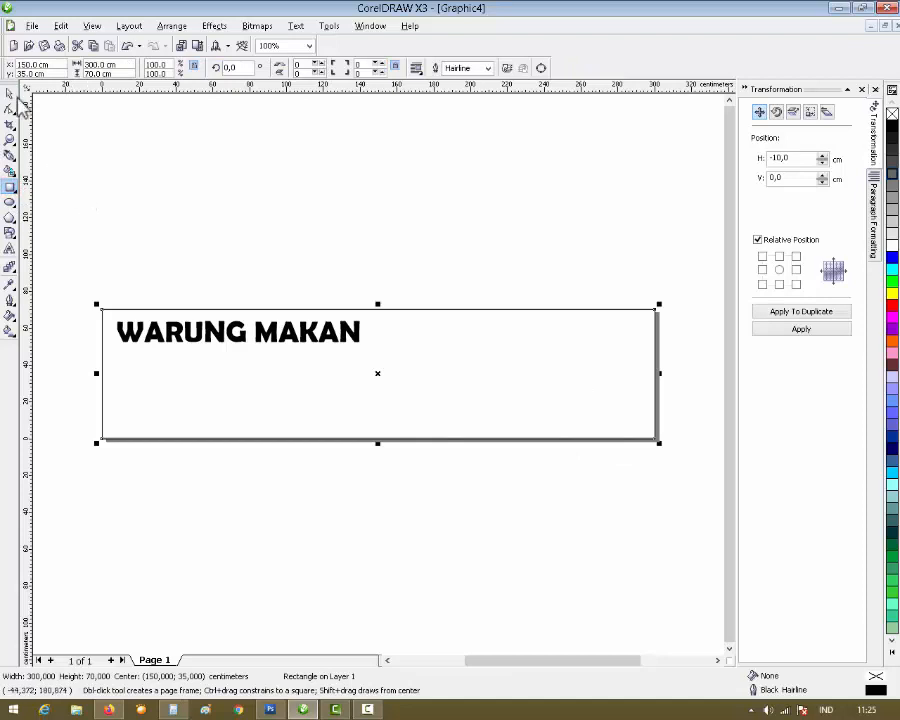
pyautogui.click(9, 94)
pyautogui.click(548, 261)
pyautogui.click(536, 368)
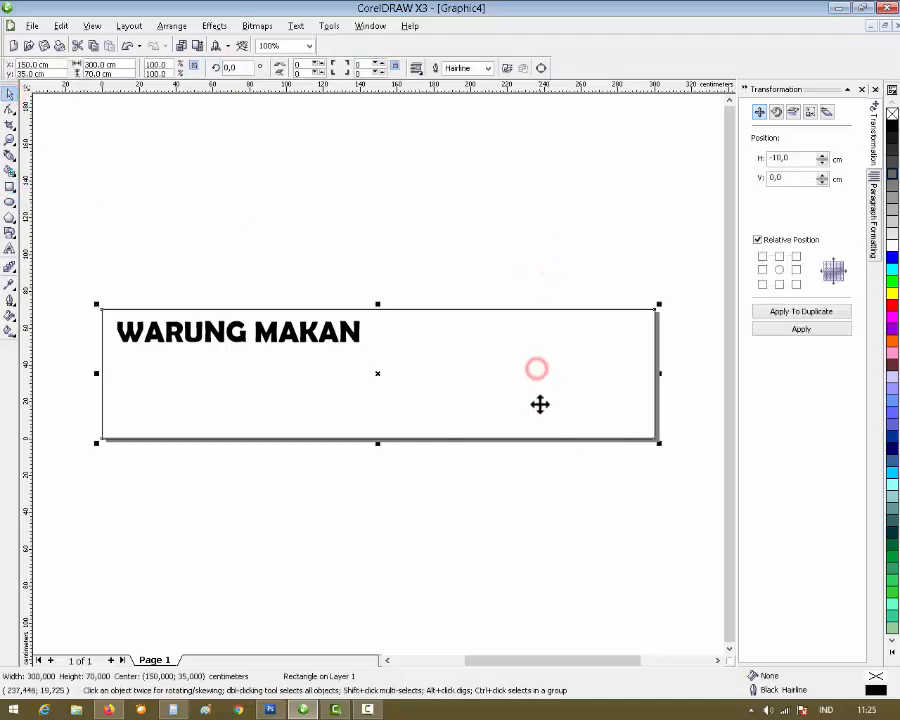
pyautogui.click(424, 531)
# Step: Switch to Firefox and search Google Images for "background kuning vector" in a new tab
pyautogui.click(108, 709)
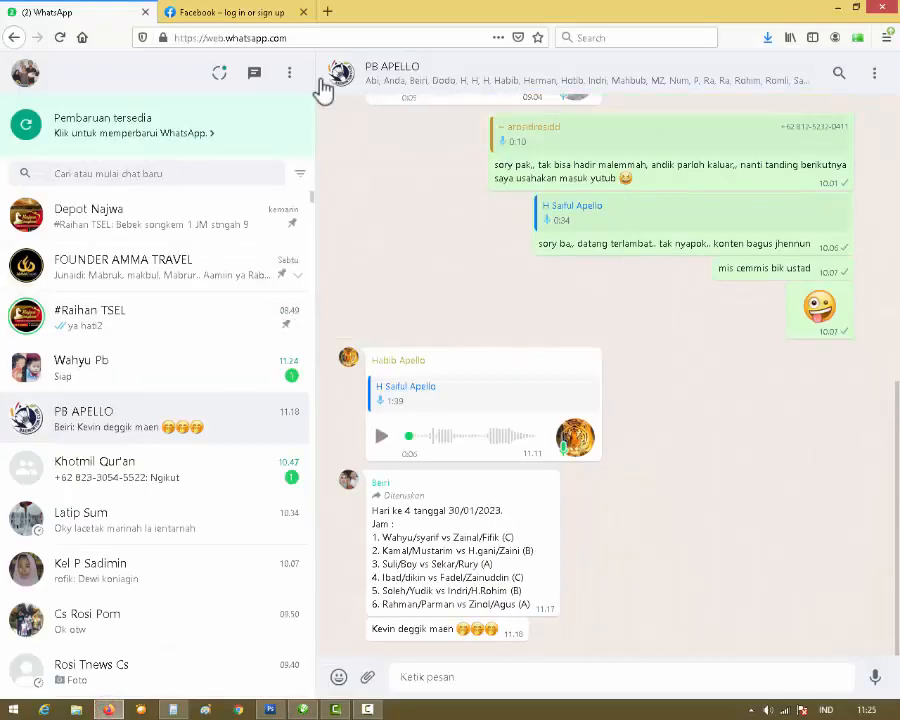
pyautogui.click(331, 12)
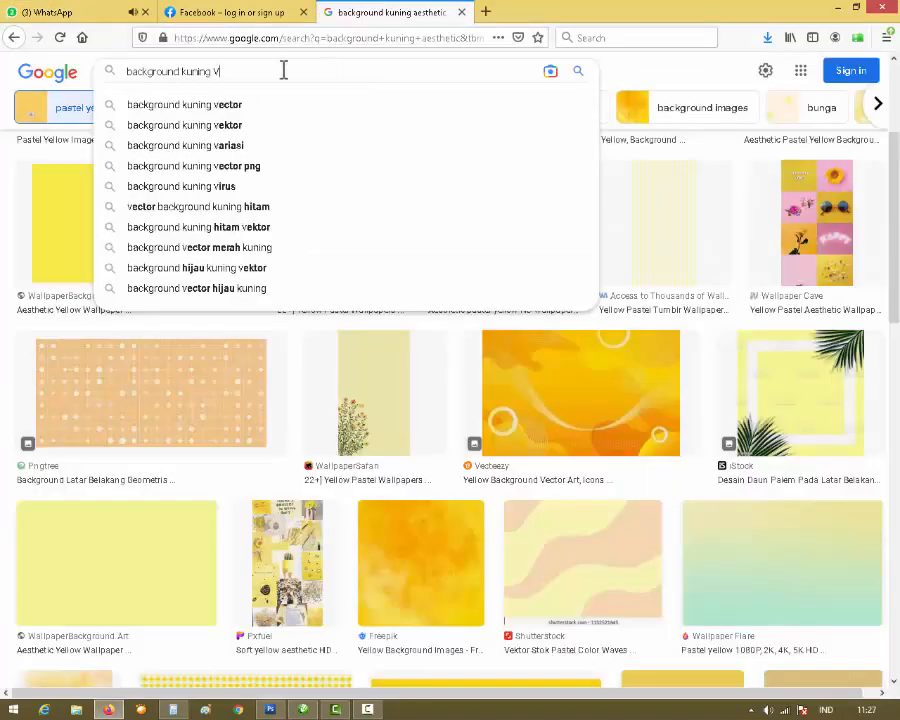
pyautogui.click(226, 105)
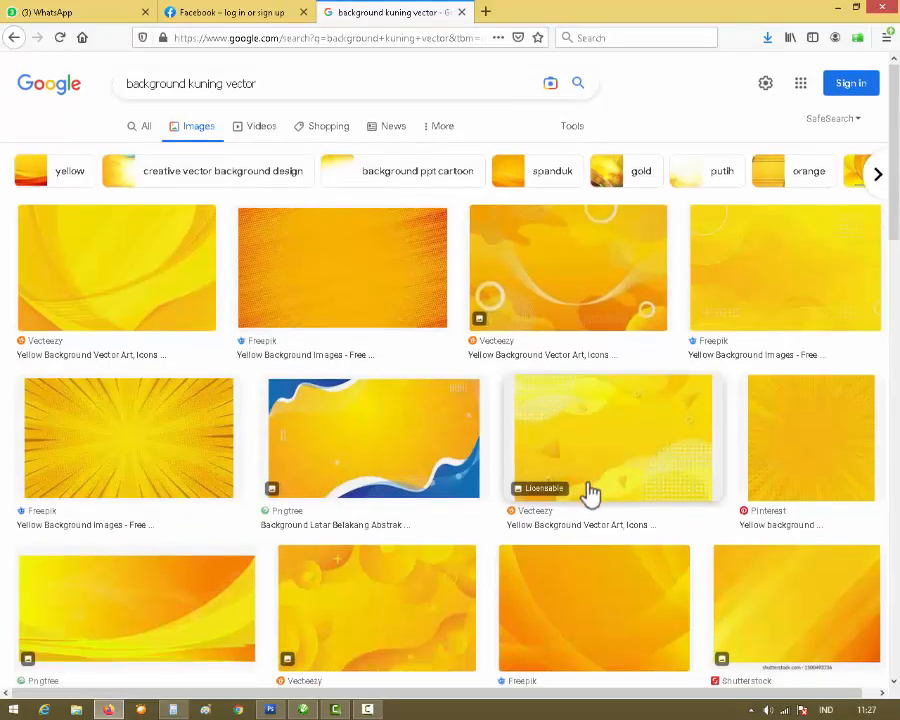
# Step: Preview the Pngtree yellow wave background, and restrict the image results to large size
pyautogui.scroll(-3, 440, 432)
pyautogui.click(155, 467)
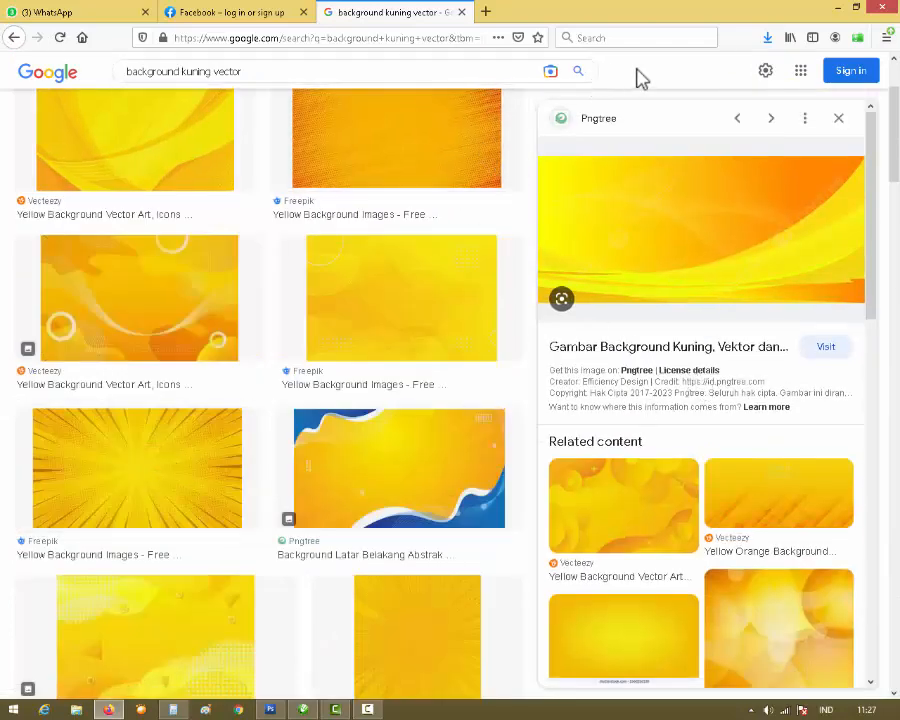
pyautogui.scroll(3, 700, 95)
pyautogui.click(572, 130)
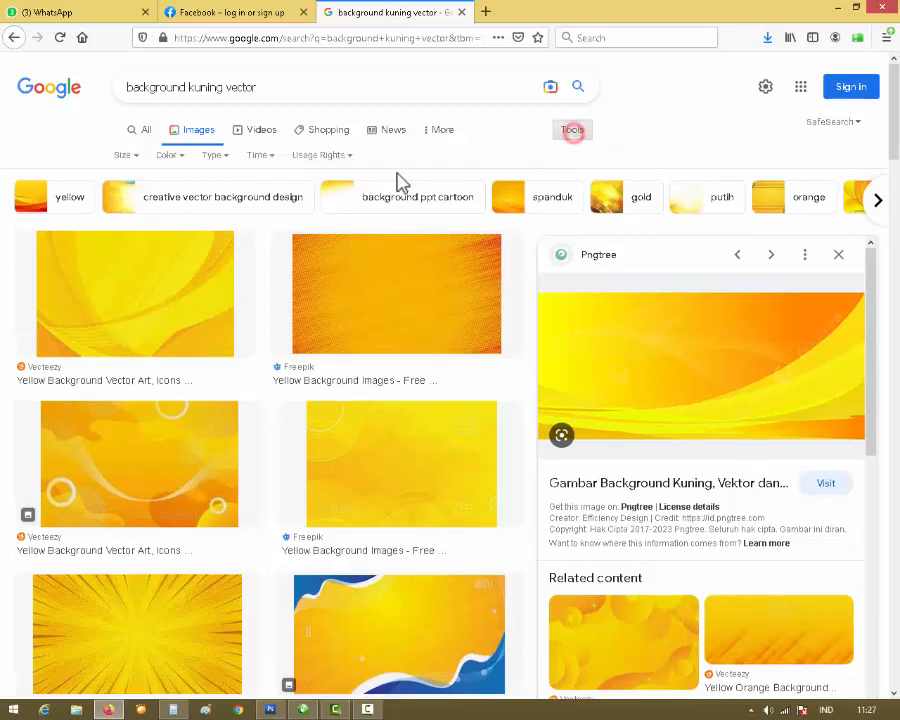
pyautogui.click(134, 155)
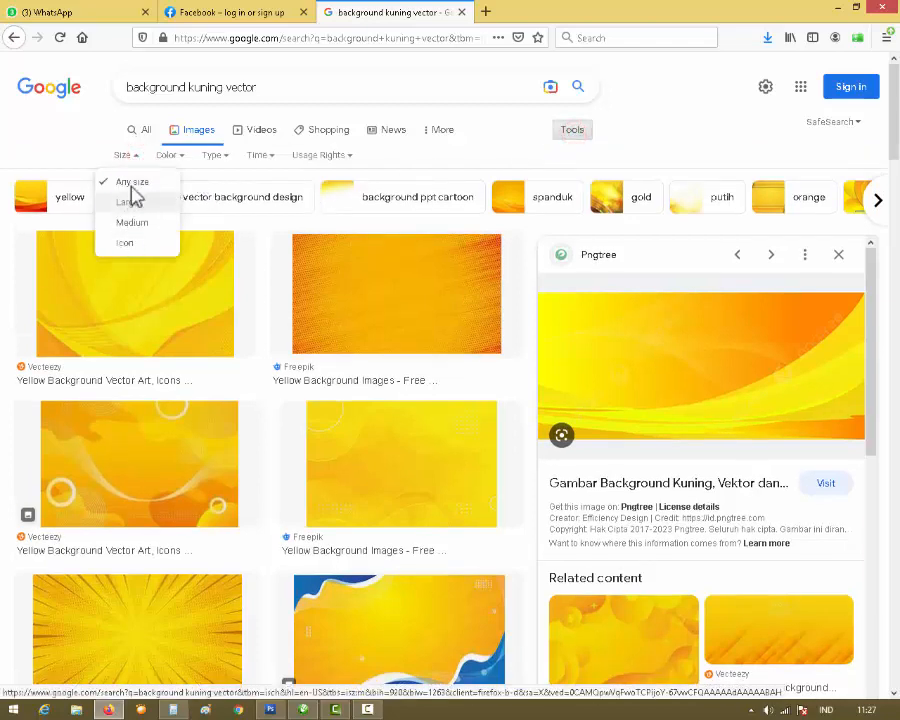
pyautogui.click(128, 203)
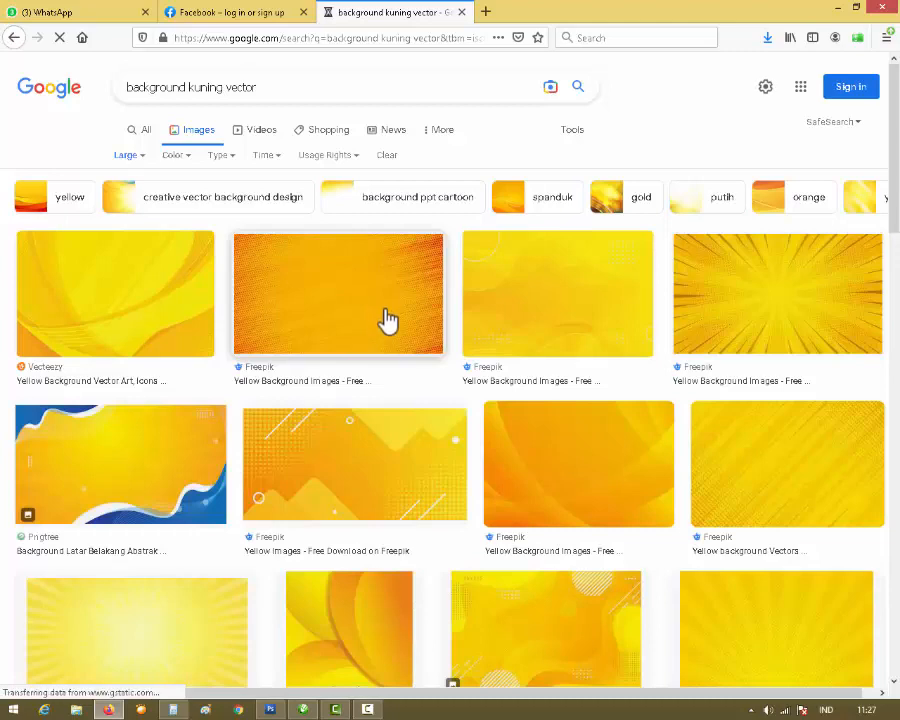
# Step: Bring the Freepik yellow-orange background with dots and mountain shapes into the CorelDRAW page at about 242 cm wide
pyautogui.click(353, 450)
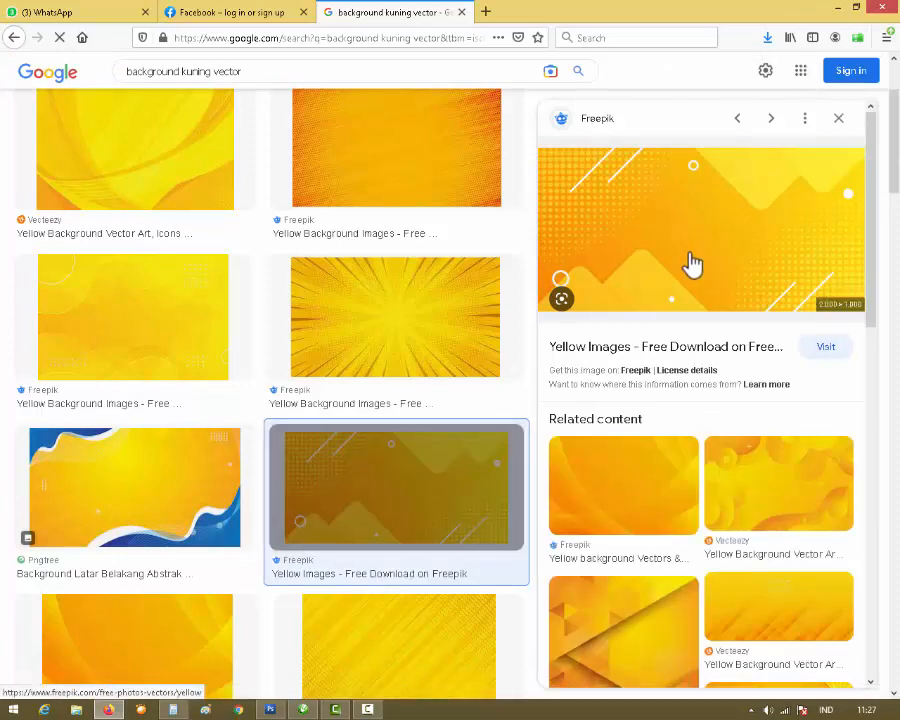
pyautogui.moveTo(683, 243); pyautogui.dragTo(470, 518)
pyautogui.moveTo(344, 485); pyautogui.dragTo(423, 459)
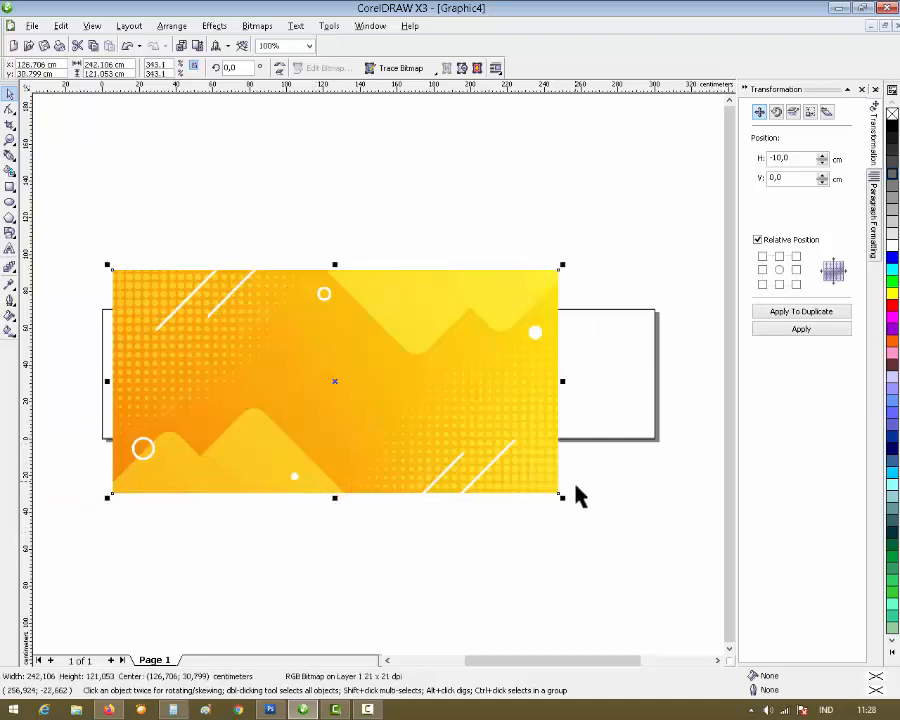
# Step: Send the background image behind the text, resize it to about 312 × 156 cm, and position it to cover the whole page
pyautogui.moveTo(564, 497); pyautogui.dragTo(668, 575)
pyautogui.scroll(-1, 639, 540)
pyautogui.hotkey('shift', 'pagedown')
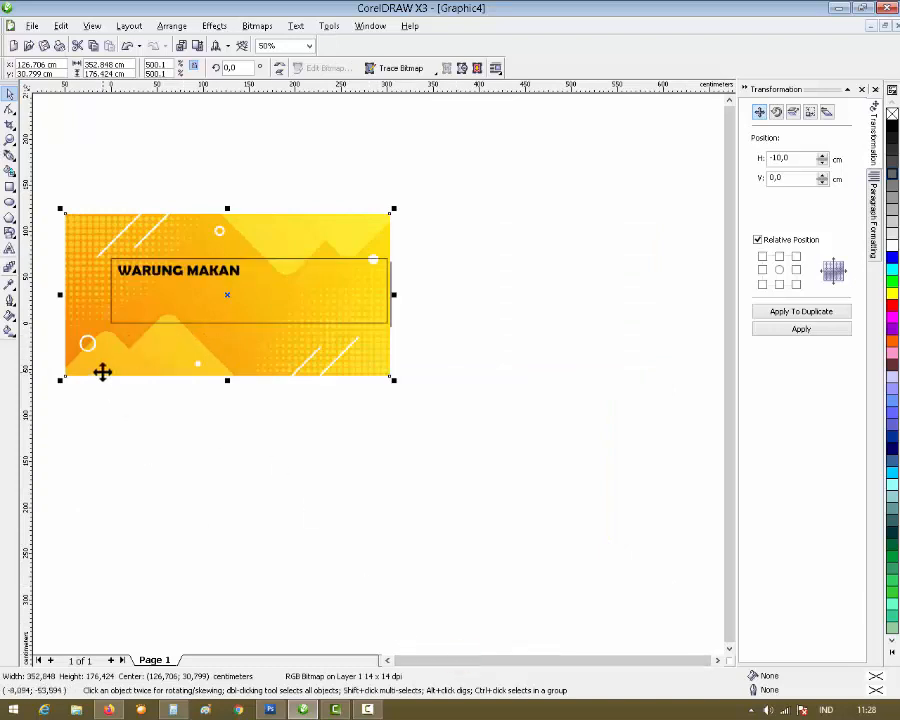
pyautogui.moveTo(60, 211); pyautogui.dragTo(99, 231)
pyautogui.scroll(1, 154, 300)
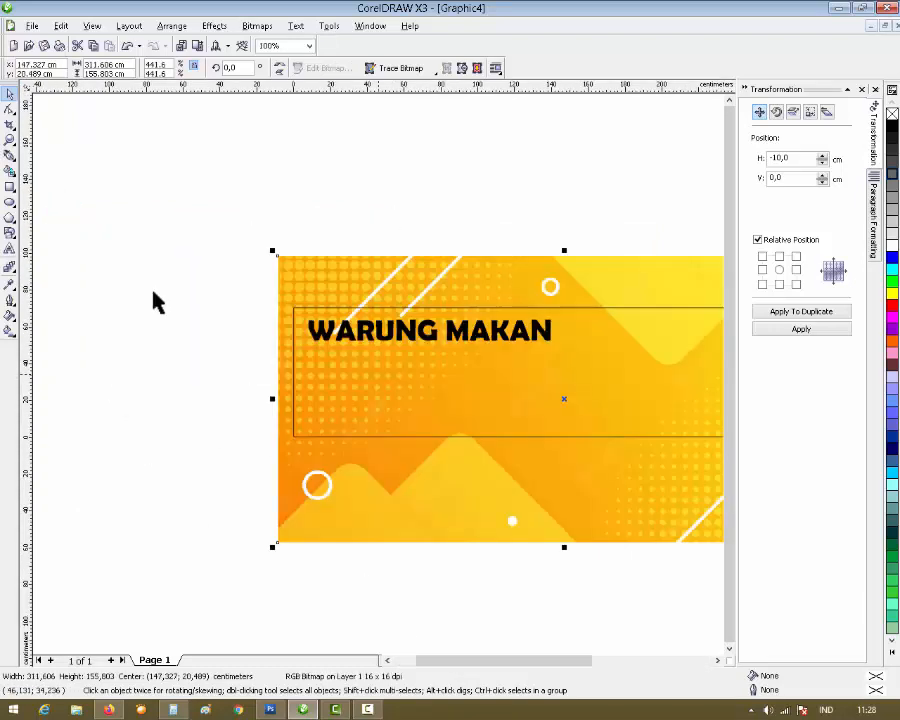
pyautogui.scroll(-1, 380, 385)
pyautogui.moveTo(428, 420); pyautogui.dragTo(450, 417)
pyautogui.click(482, 458)
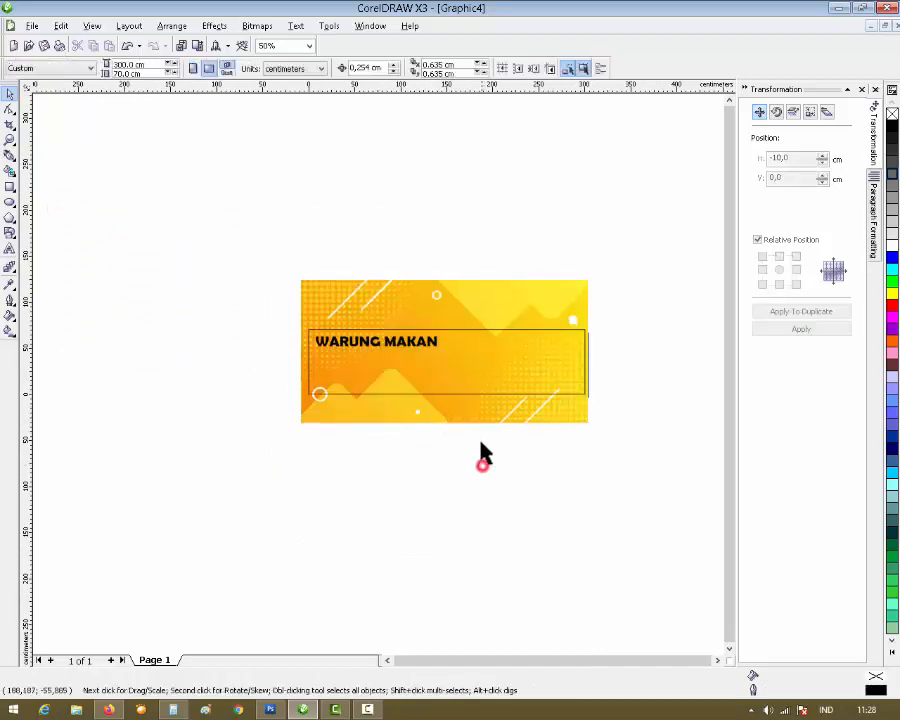
# Step: Intersect the background image with the page-frame rectangle and delete the oversized original image
pyautogui.scroll(1, 490, 457)
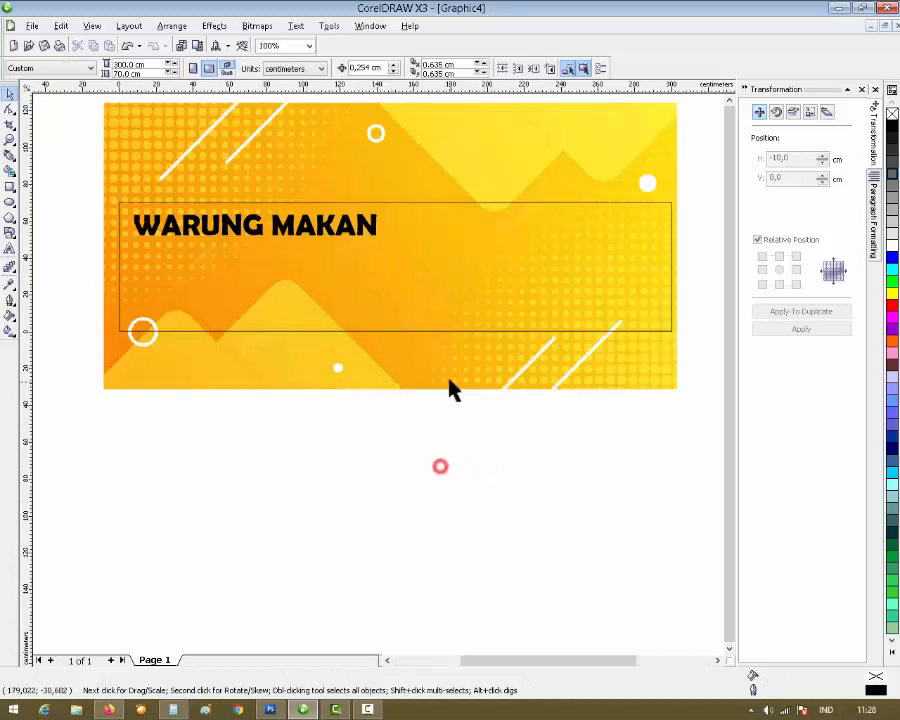
pyautogui.press('Tab')
pyautogui.keyDown('shift'); pyautogui.click(402, 187); pyautogui.keyUp('shift')
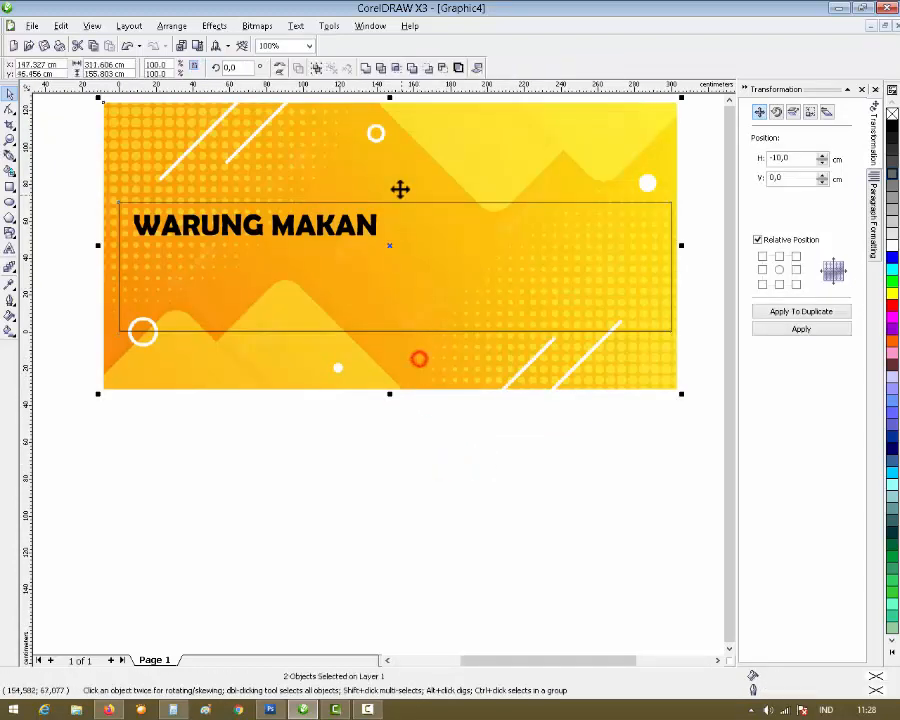
pyautogui.click(397, 70)
pyautogui.click(404, 135)
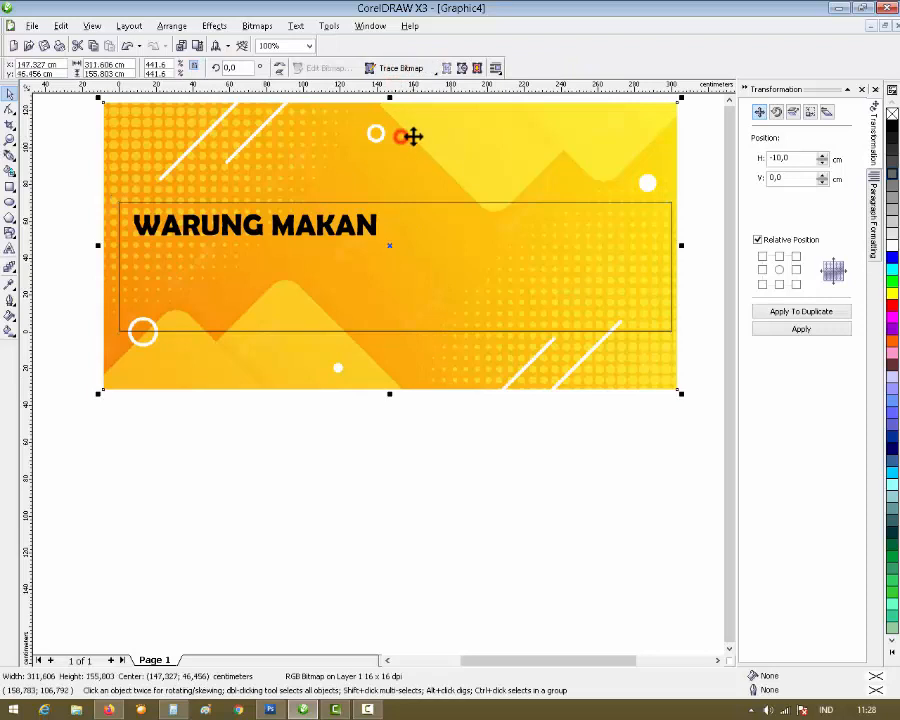
pyautogui.press('Delete')
pyautogui.click(428, 470)
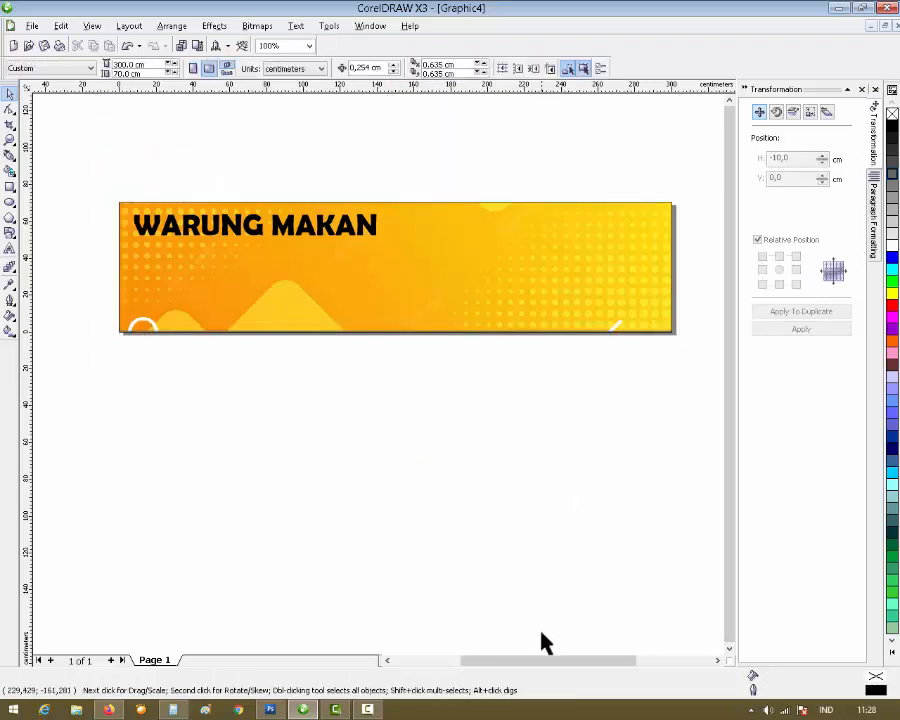
# Step: Scale the "WARUNG MAKAN" text down about its centre to about 101 cm wide
pyautogui.moveTo(544, 661); pyautogui.dragTo(532, 662)
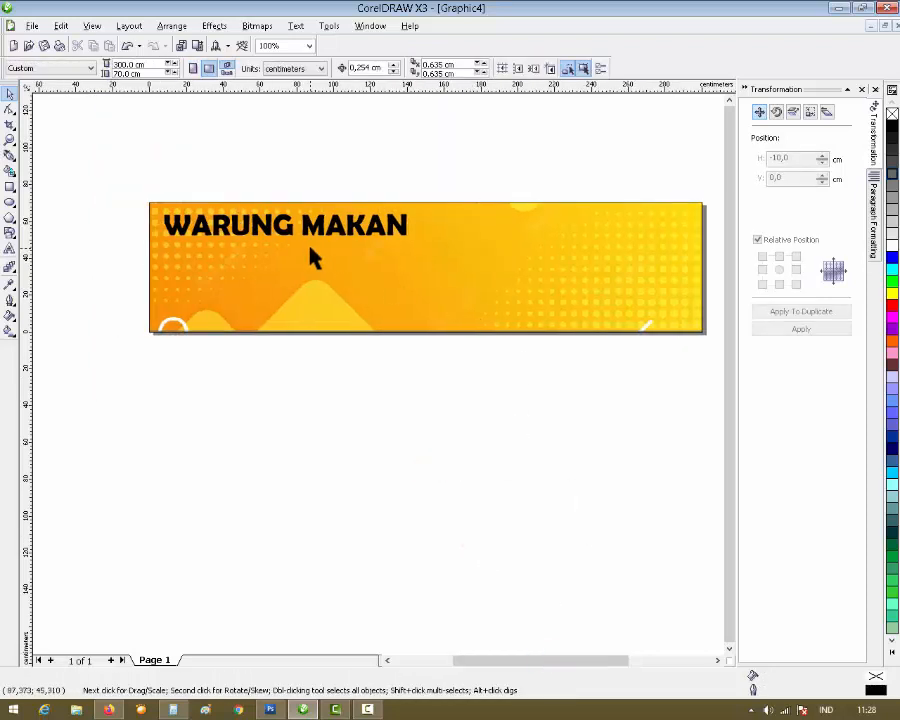
pyautogui.scroll(2, 310, 250)
pyautogui.click(340, 342)
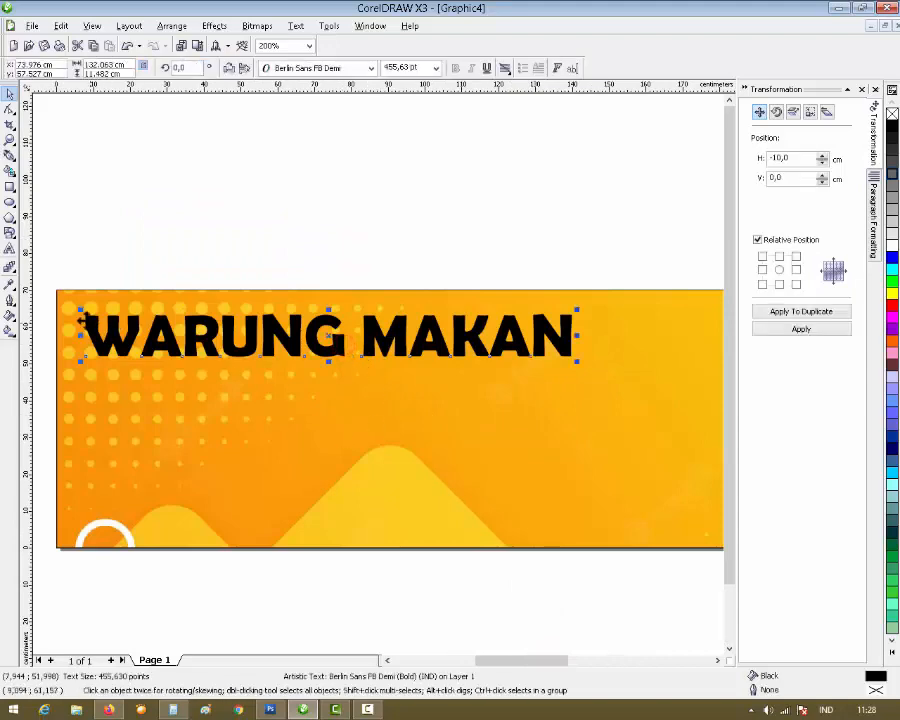
pyautogui.moveTo(81, 310); pyautogui.dragTo(87, 315)
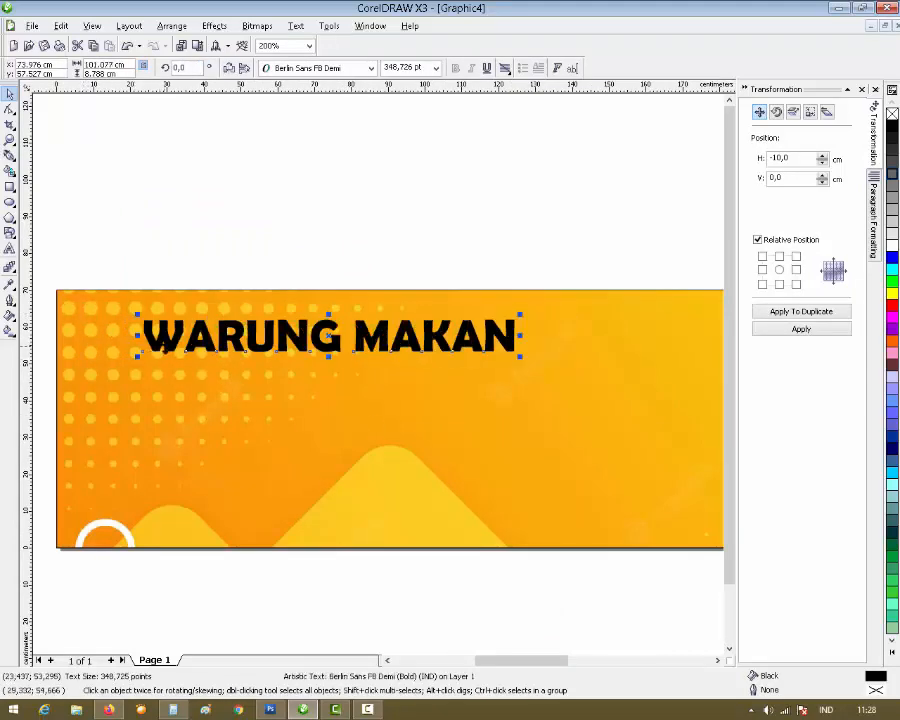
# Step: Move the "WARUNG MAKAN" text close to the banner's upper-left corner
pyautogui.moveTo(165, 339); pyautogui.dragTo(109, 331)
pyautogui.click(260, 210)
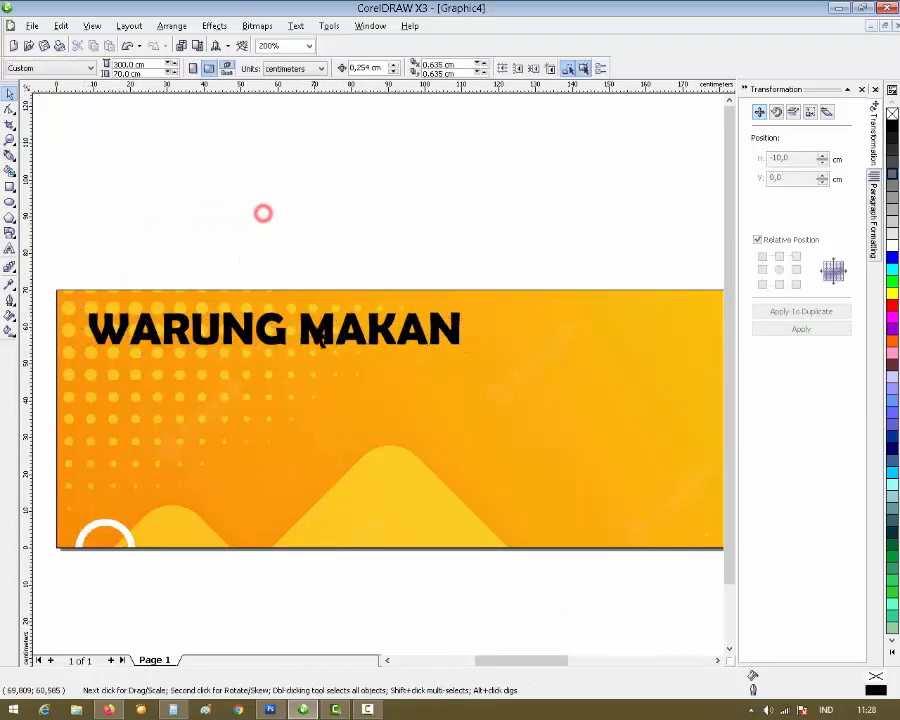
pyautogui.click(313, 330)
pyautogui.scroll(-4, 380, 380)
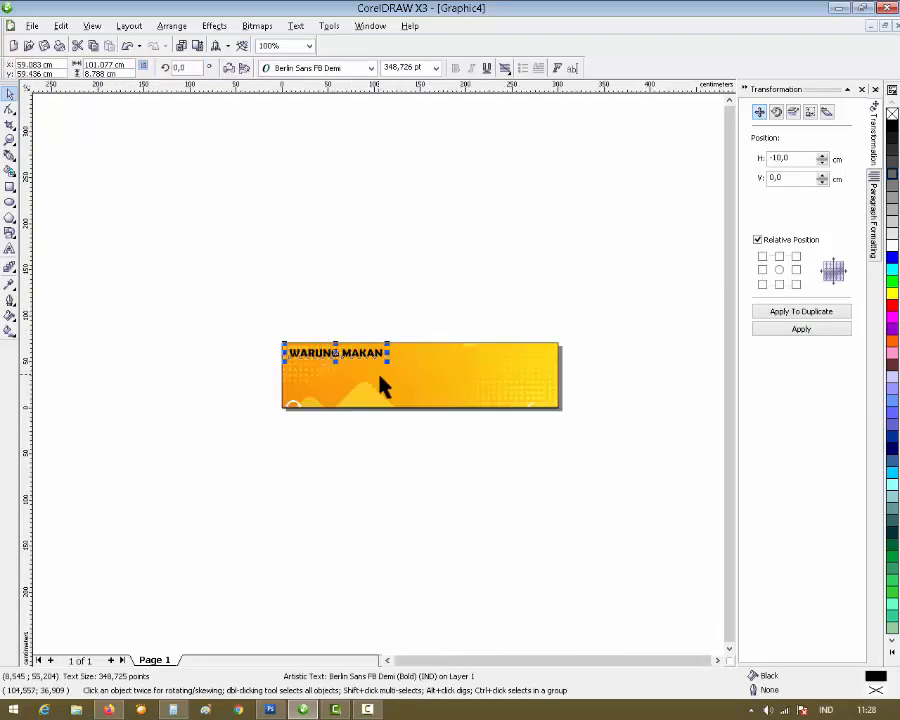
pyautogui.scroll(2, 380, 385)
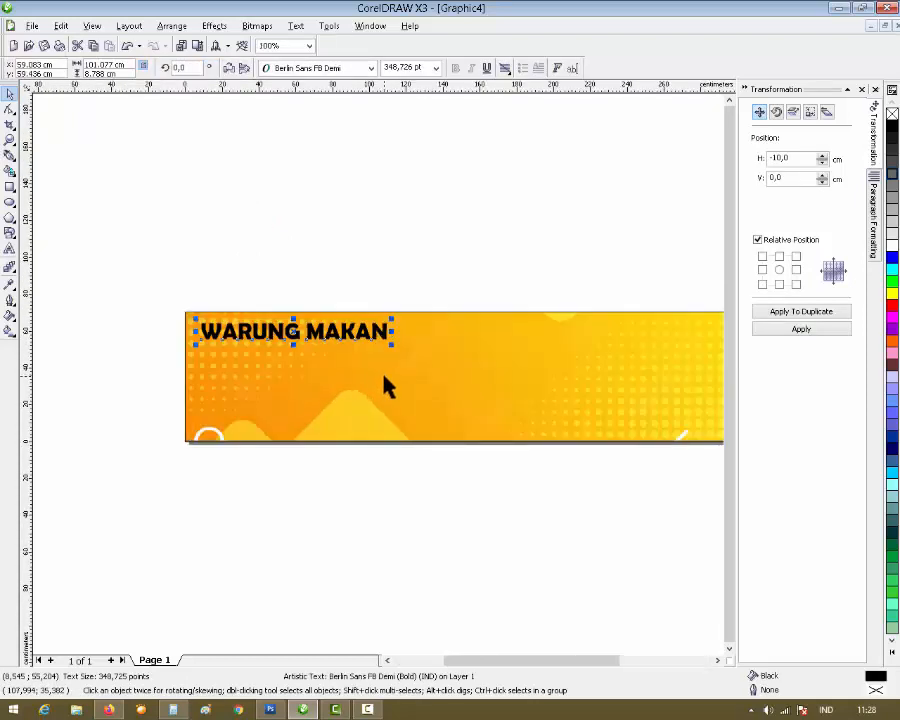
# Step: Duplicate the "WARUNG MAKAN" text directly below itself and replace the copy's wording with "NASI RAMES"
pyautogui.moveTo(320, 332); pyautogui.dragTo(318, 360)
pyautogui.click(354, 256)
pyautogui.doubleClick(343, 362)
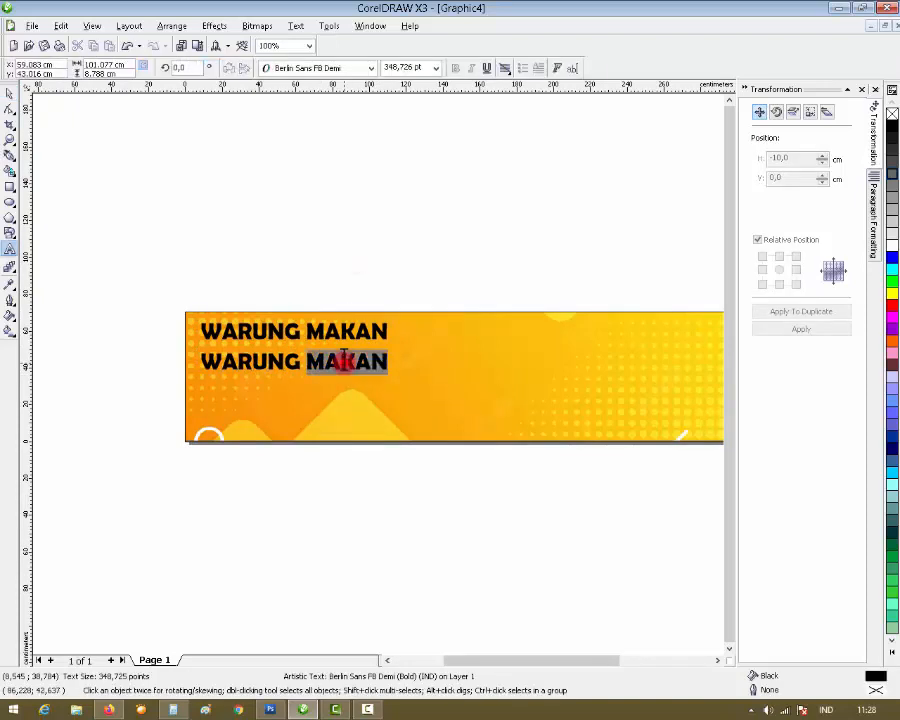
pyautogui.hotkey('ctrl', 'a')
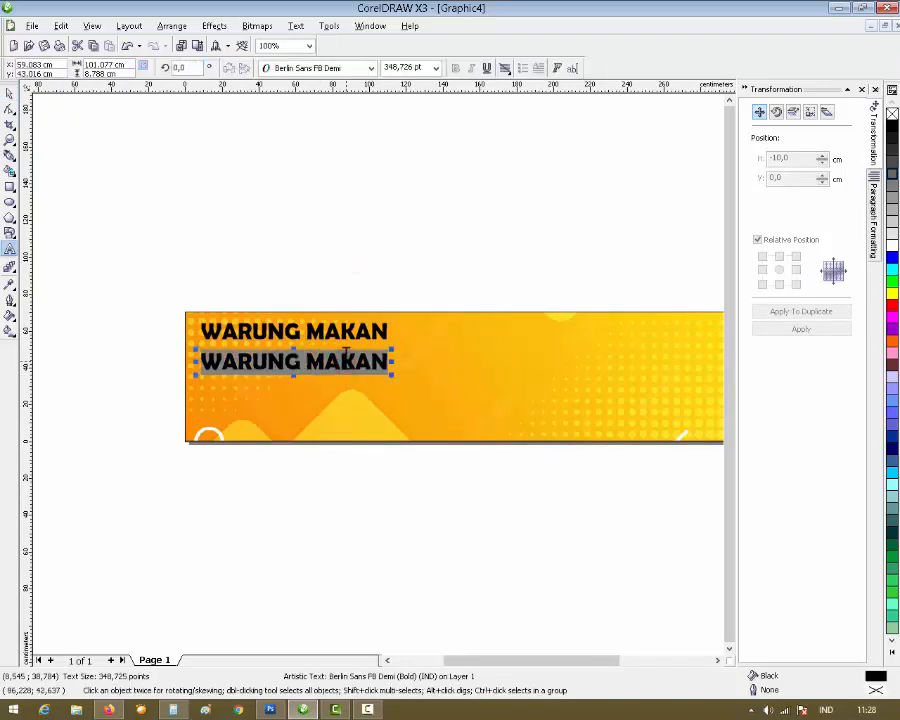
pyautogui.write('NASI')
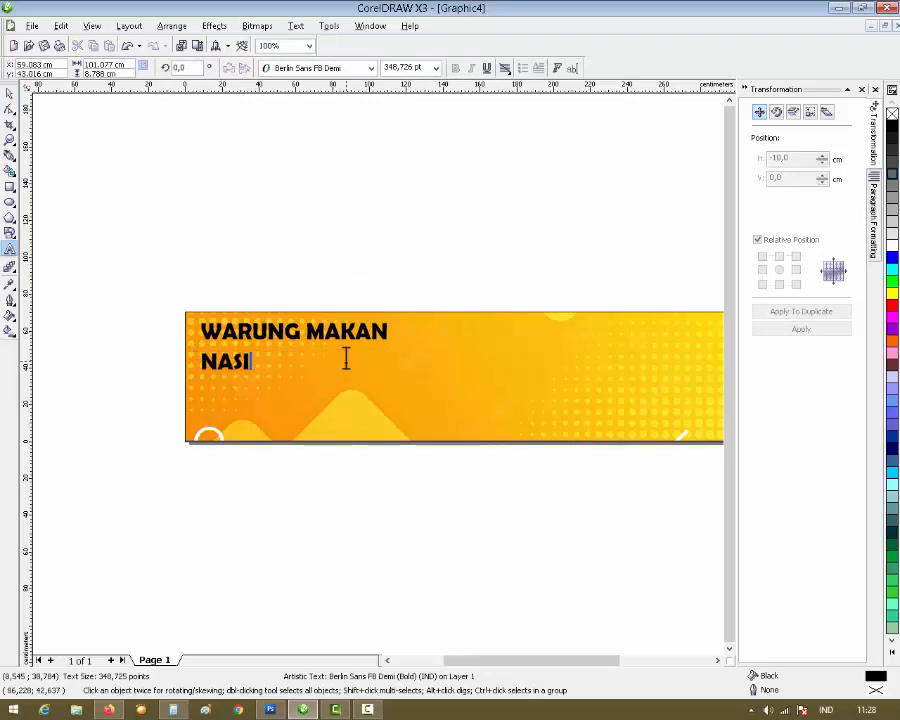
pyautogui.write(' RAMES')
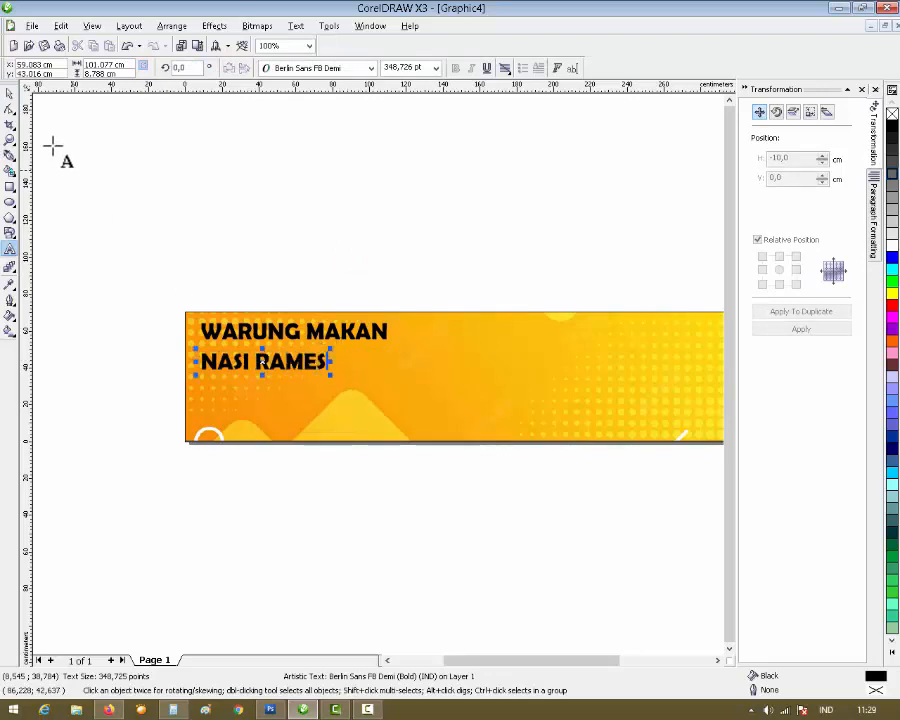
pyautogui.click(10, 93)
pyautogui.click(132, 158)
# Step: Set the "NASI RAMES" text to Arial Black, scale it to about 67 cm wide, and indent it slightly under the heading
pyautogui.click(265, 375)
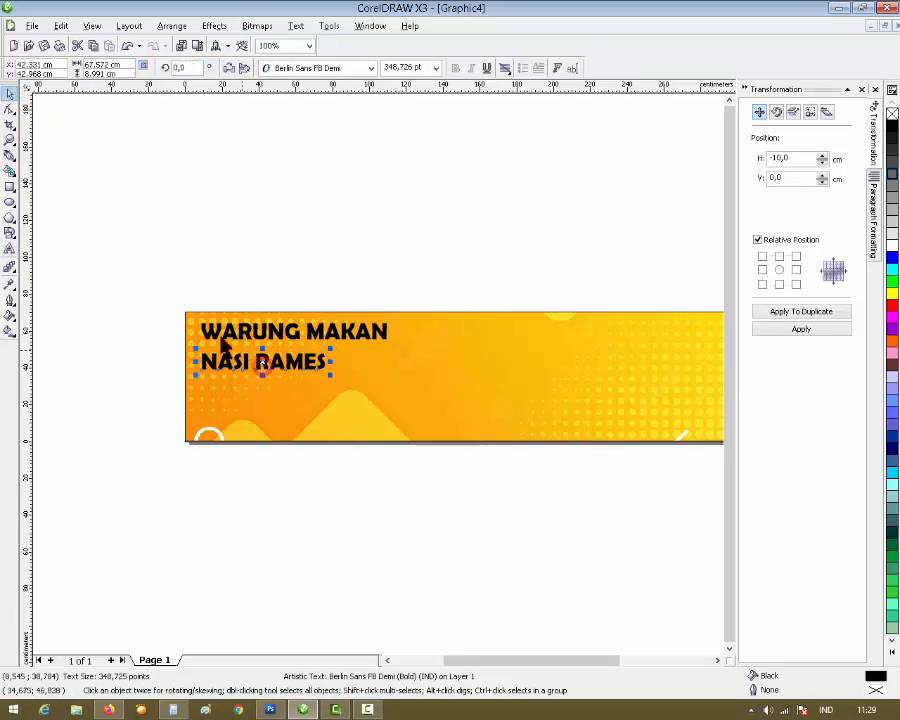
pyautogui.click(292, 70)
pyautogui.write('Arial Black')
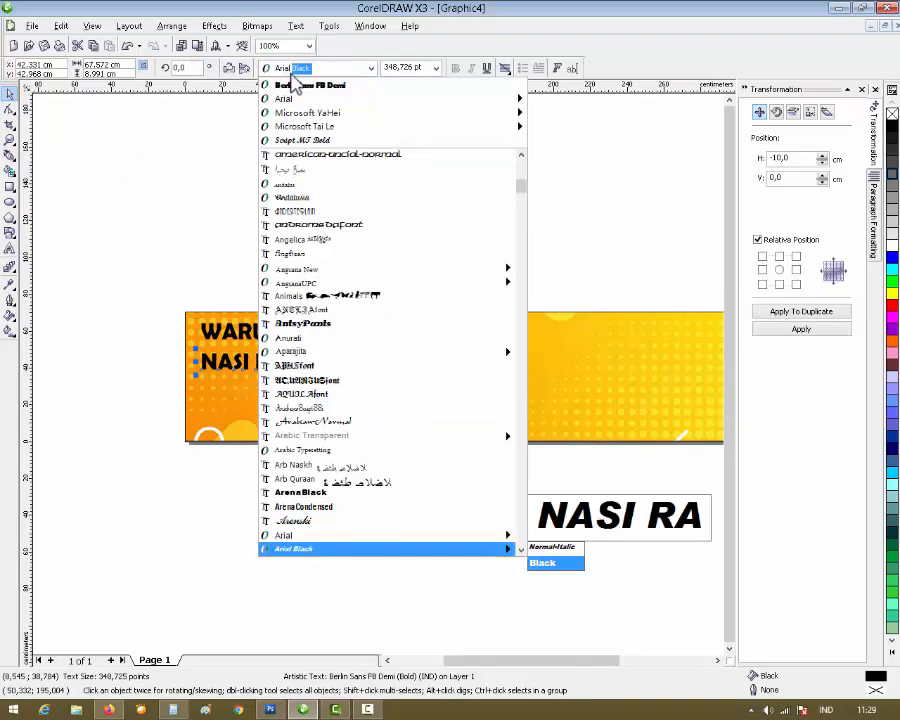
pyautogui.press('Return')
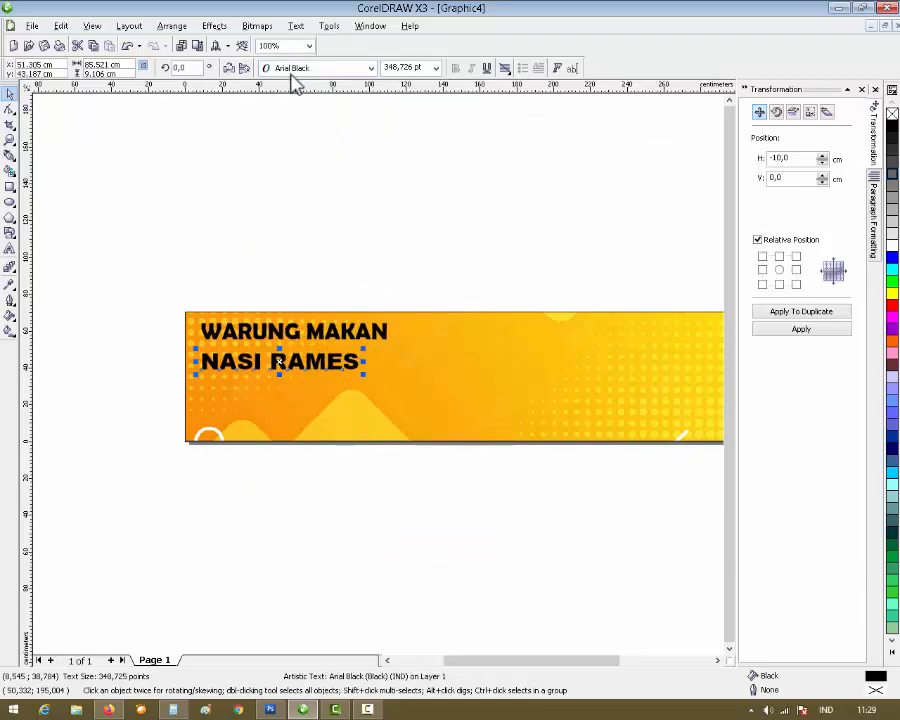
pyautogui.moveTo(364, 372); pyautogui.dragTo(343, 373)
pyautogui.click(364, 500)
# Step: Add the lines "NASI PECEL", "NASI KOBEL" and "LONTONG PECEL" below "NASI RAMES" in the same text object
pyautogui.press('F8')
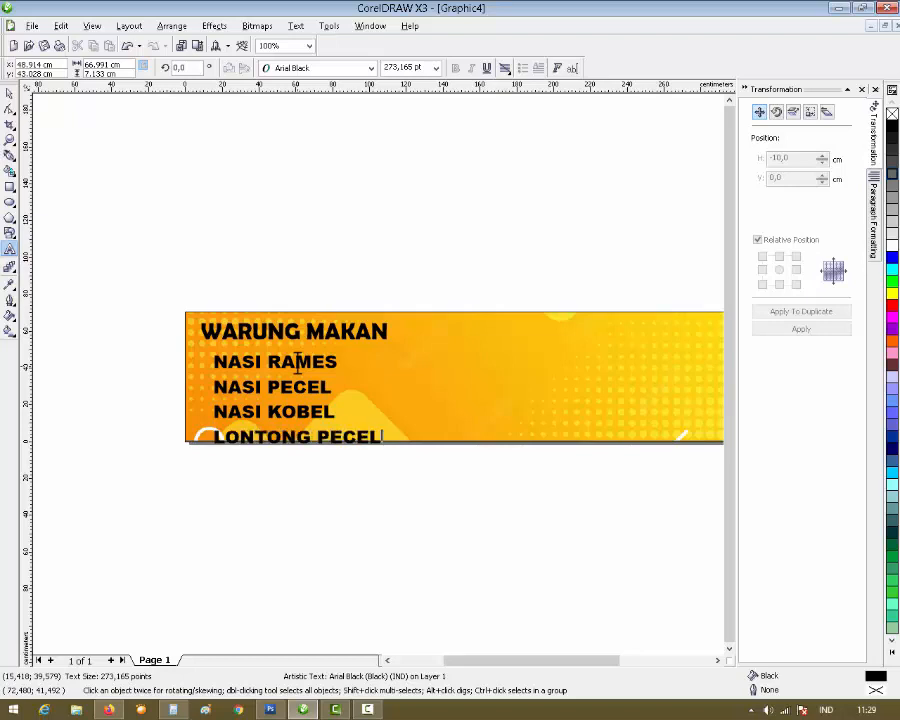
pyautogui.press('Escape')
pyautogui.click(9, 92)
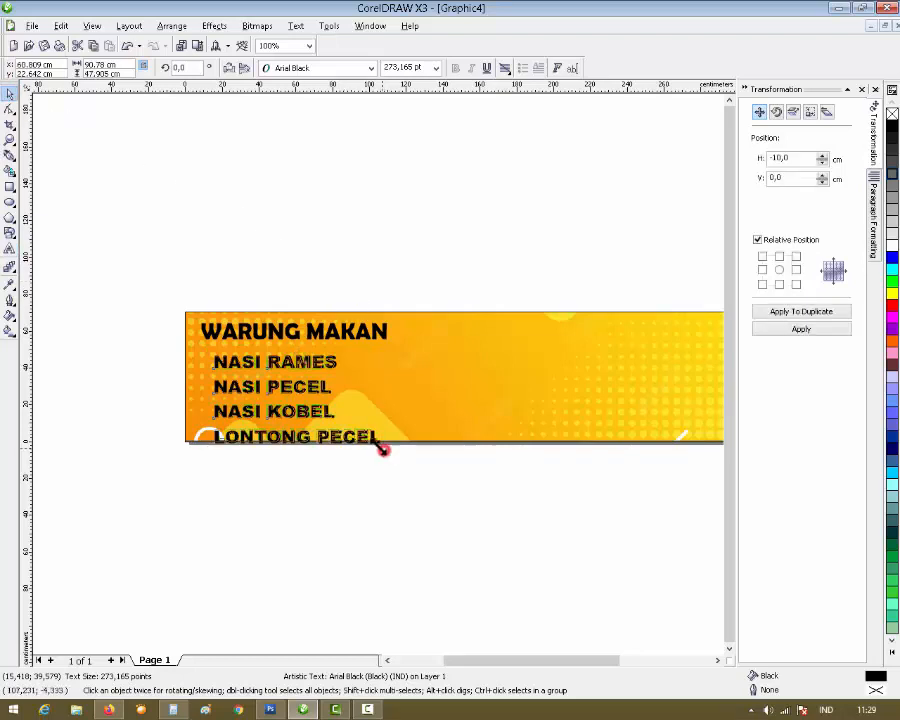
# Step: Scale the four-line menu list down to about 72 × 38 cm and shift it slightly right and up inside the banner
pyautogui.moveTo(383, 450); pyautogui.dragTo(360, 438)
pyautogui.click(366, 486)
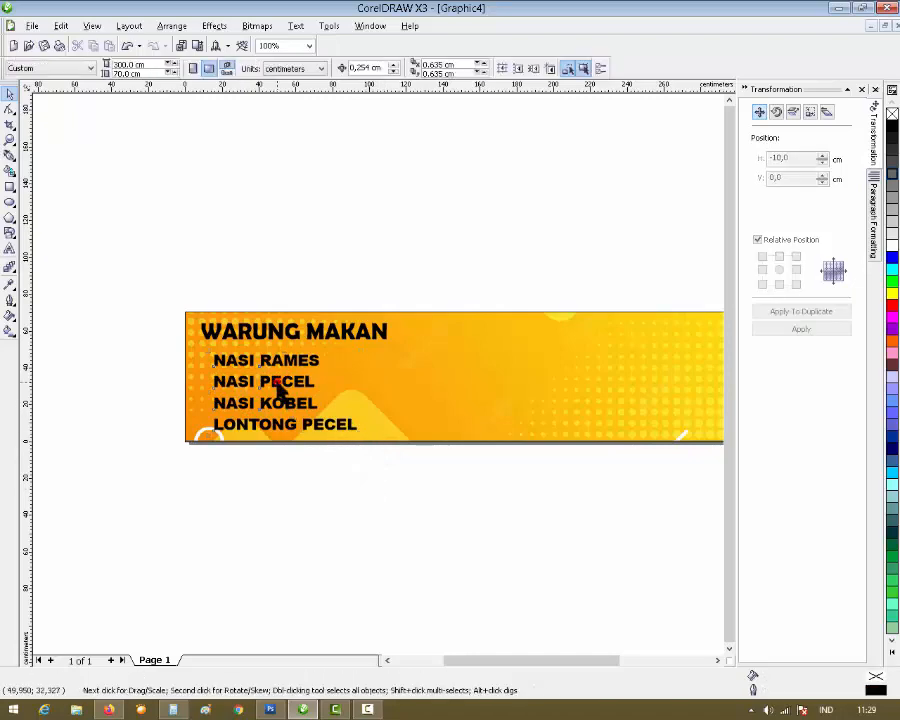
pyautogui.click(279, 389)
pyautogui.moveTo(361, 351); pyautogui.dragTo(352, 357)
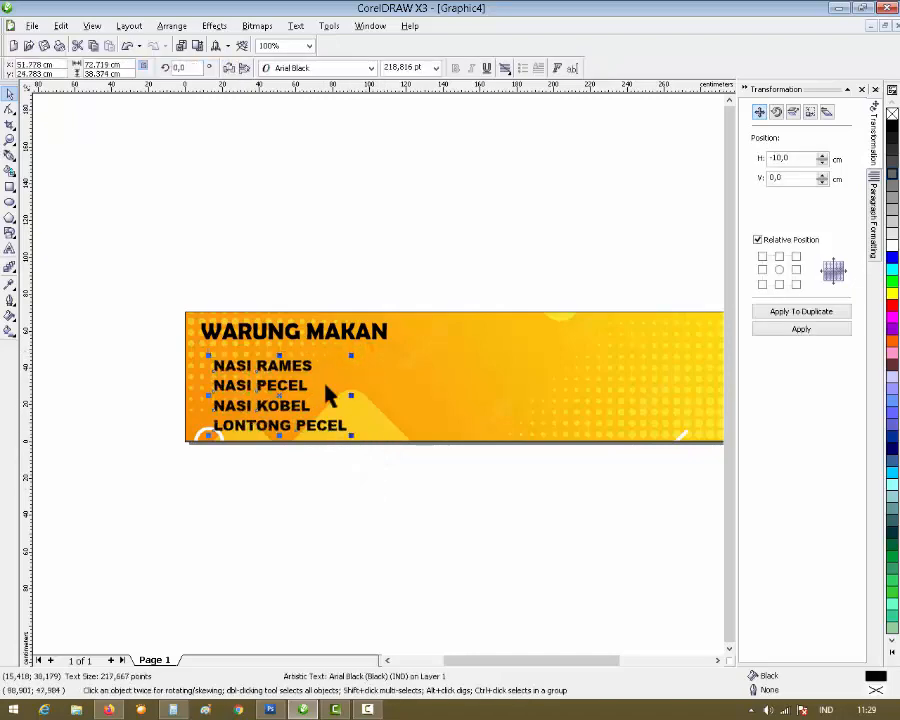
pyautogui.click(338, 497)
pyautogui.moveTo(272, 366); pyautogui.dragTo(299, 362)
pyautogui.click(403, 530)
# Step: Duplicate the menu list 72.337 cm to the right and move the copy further right to form a second column
pyautogui.moveTo(508, 660); pyautogui.dragTo(542, 660)
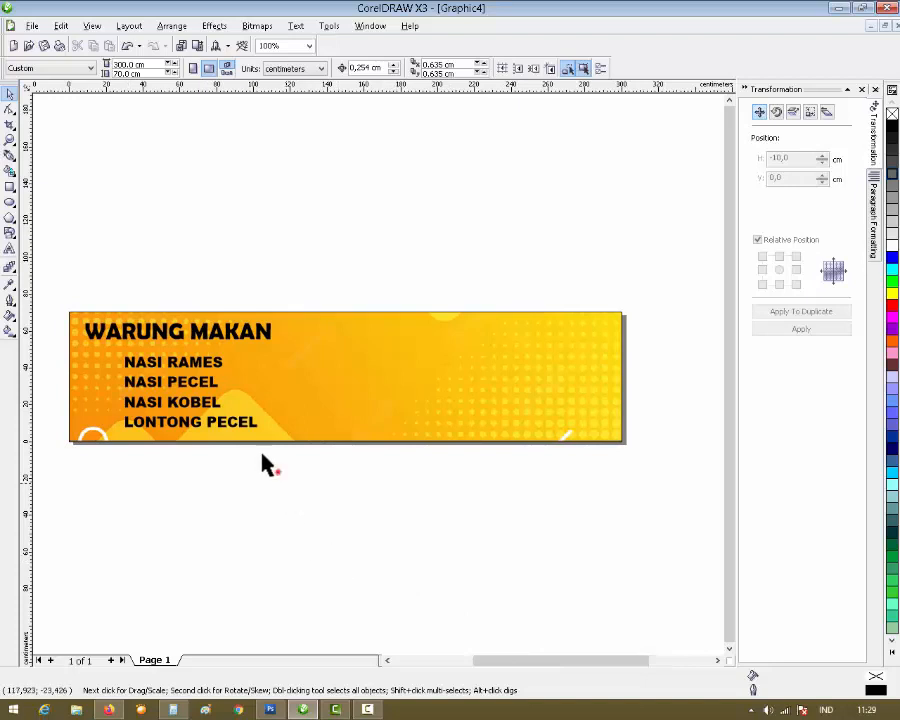
pyautogui.click(262, 366)
pyautogui.click(796, 270)
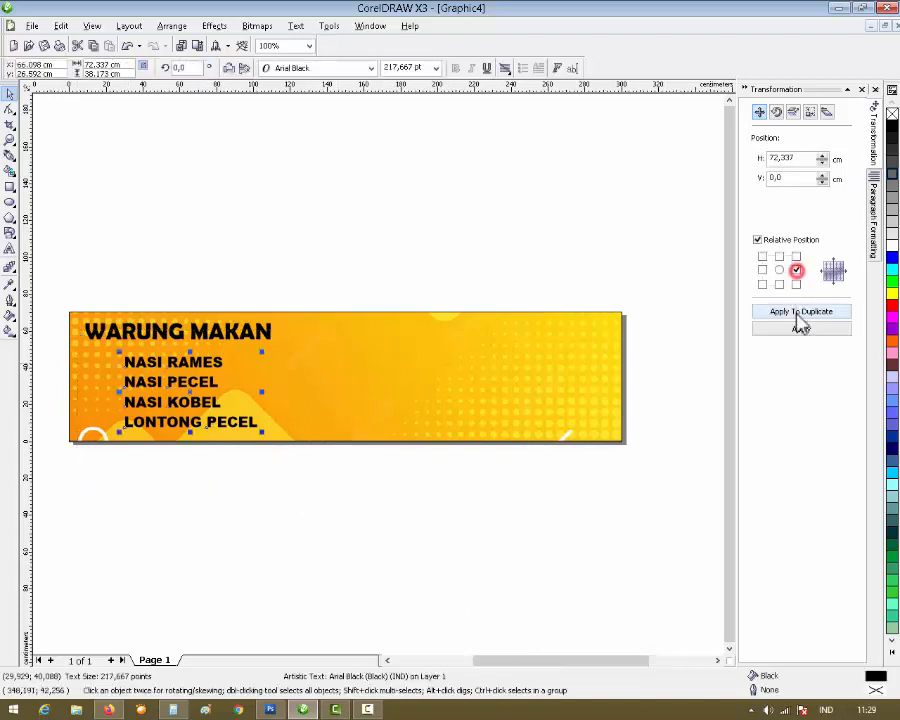
pyautogui.click(801, 311)
pyautogui.moveTo(273, 362); pyautogui.dragTo(317, 367)
pyautogui.click(344, 563)
# Step: Replace the second column's text with the lines "RUJAK CINGUR", "RUJAK PETIS" and "RUJAK BUAH"
pyautogui.click(323, 362)
pyautogui.doubleClick(323, 365)
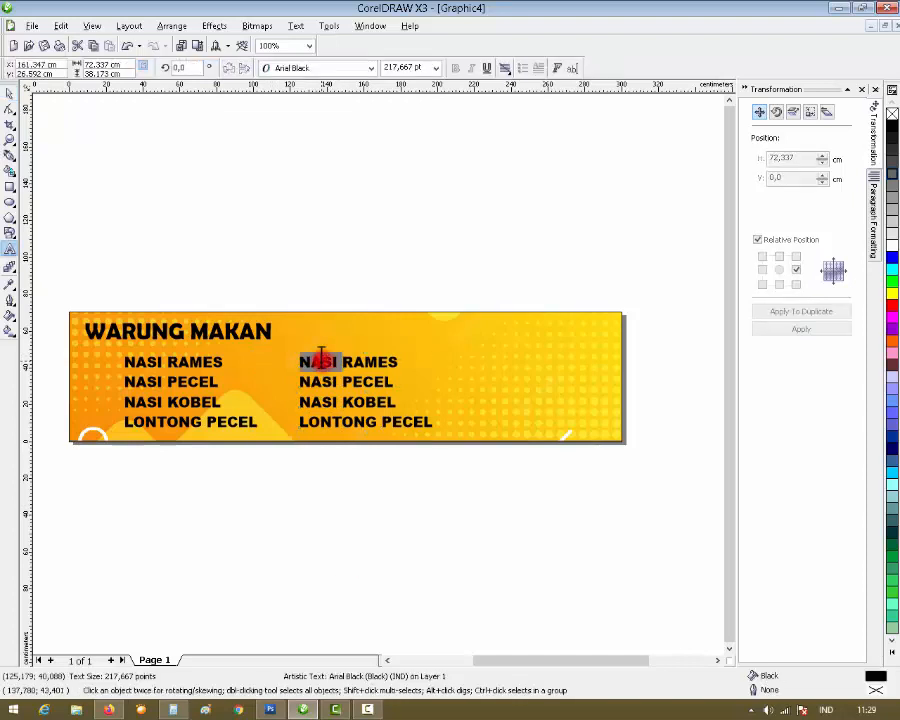
pyautogui.hotkey('ctrl', 'a')
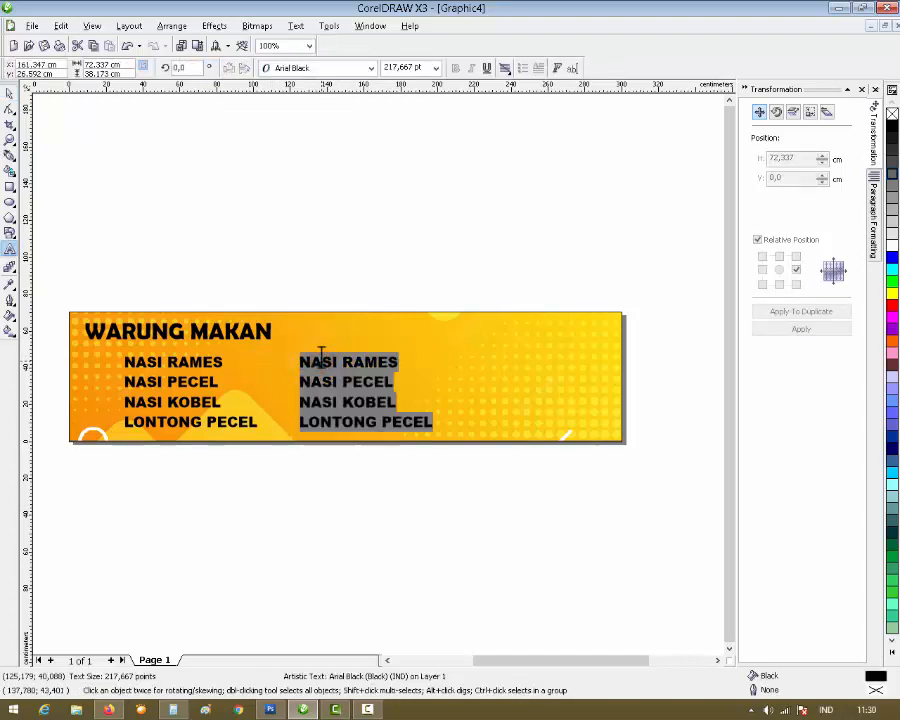
pyautogui.write('RUJAK BUAH')
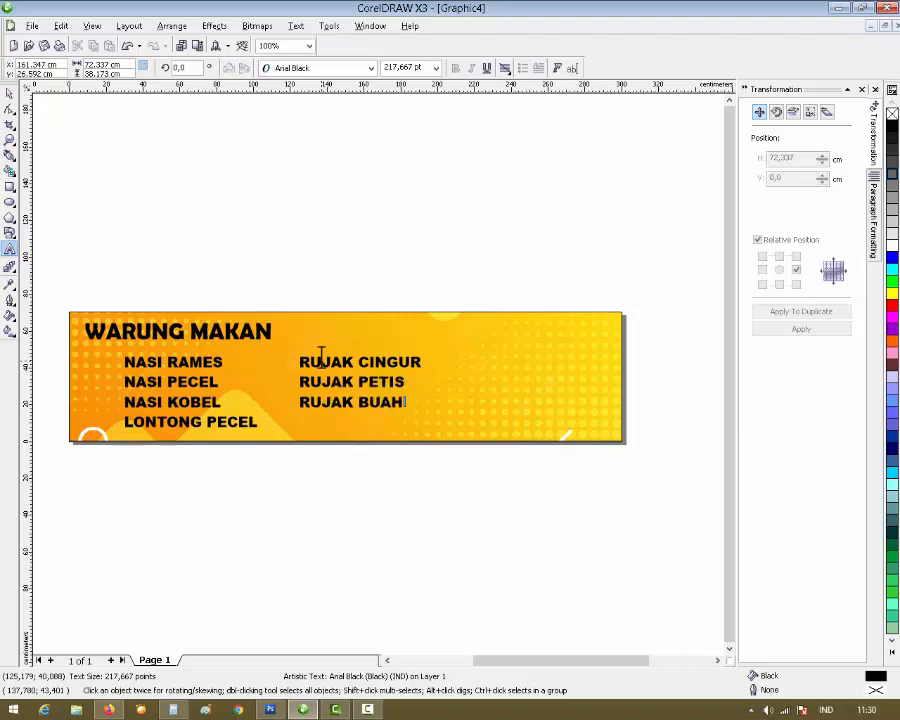
pyautogui.click(9, 93)
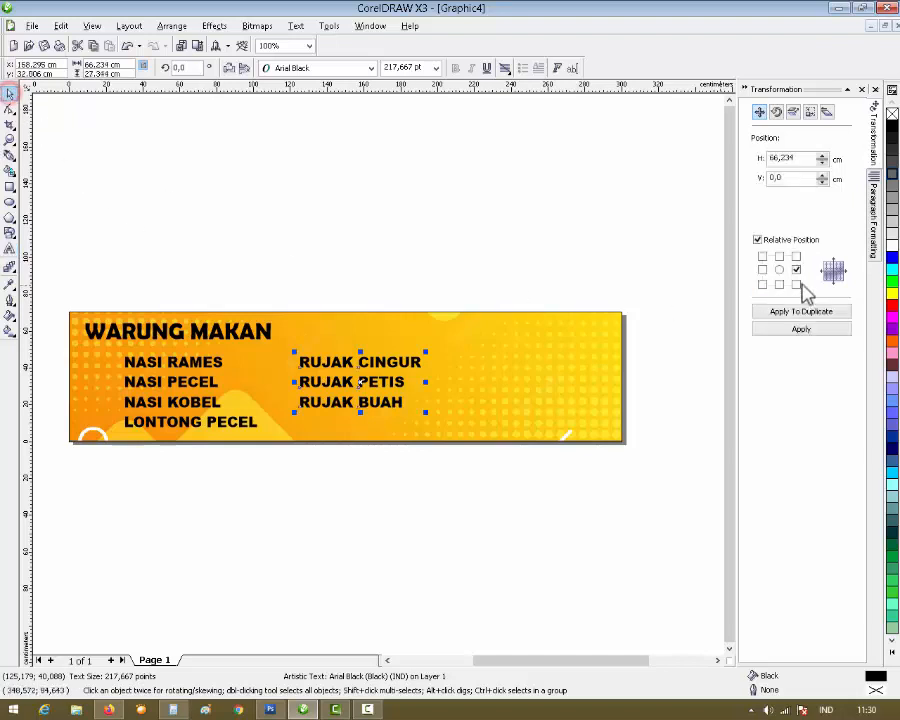
# Step: Duplicate the rujak list to the right as a third column and replace its text with "MINUMAN" and "DLL"
pyautogui.click(797, 312)
pyautogui.moveTo(515, 362); pyautogui.dragTo(514, 360)
pyautogui.press('F8')
pyautogui.hotkey('ctrl', 'a')
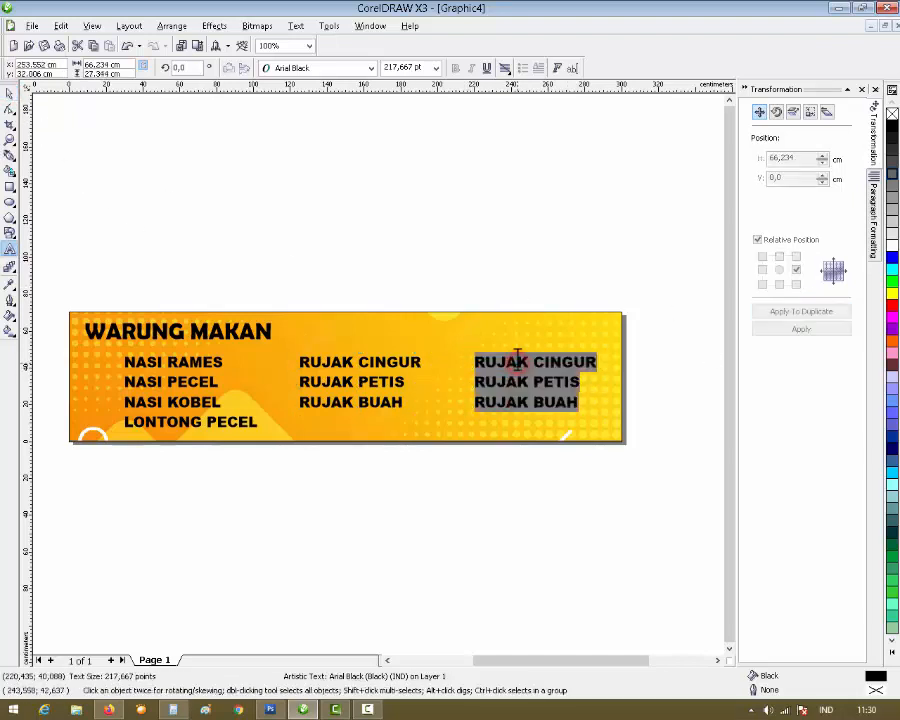
pyautogui.write('MINUMAN')
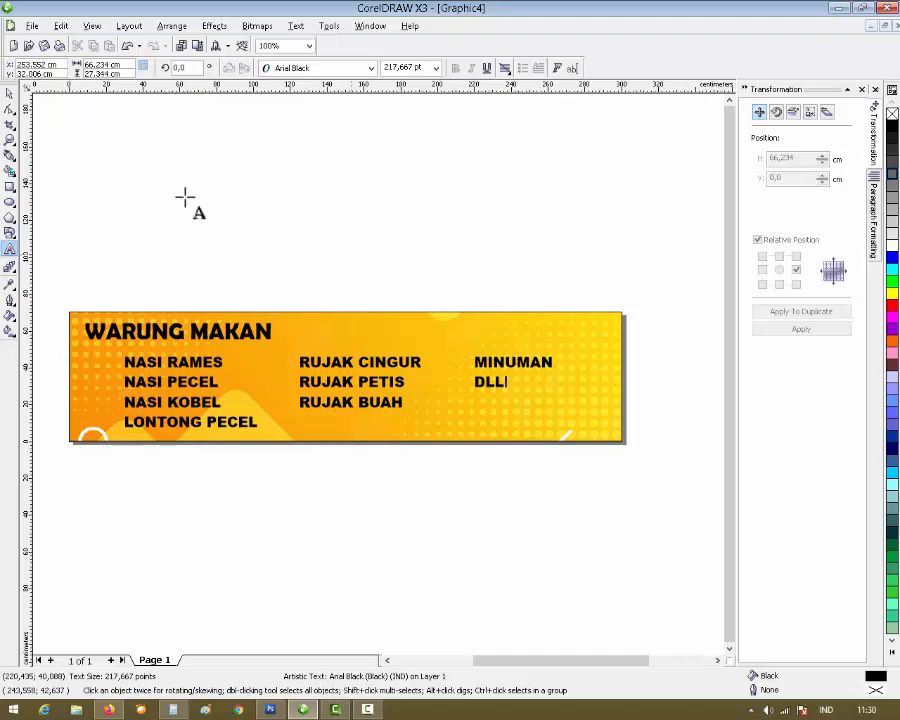
pyautogui.click(9, 93)
pyautogui.click(139, 158)
# Step: Enlarge the "WARUNG MAKAN" heading to about 130 cm wide and shift it slightly right
pyautogui.click(261, 341)
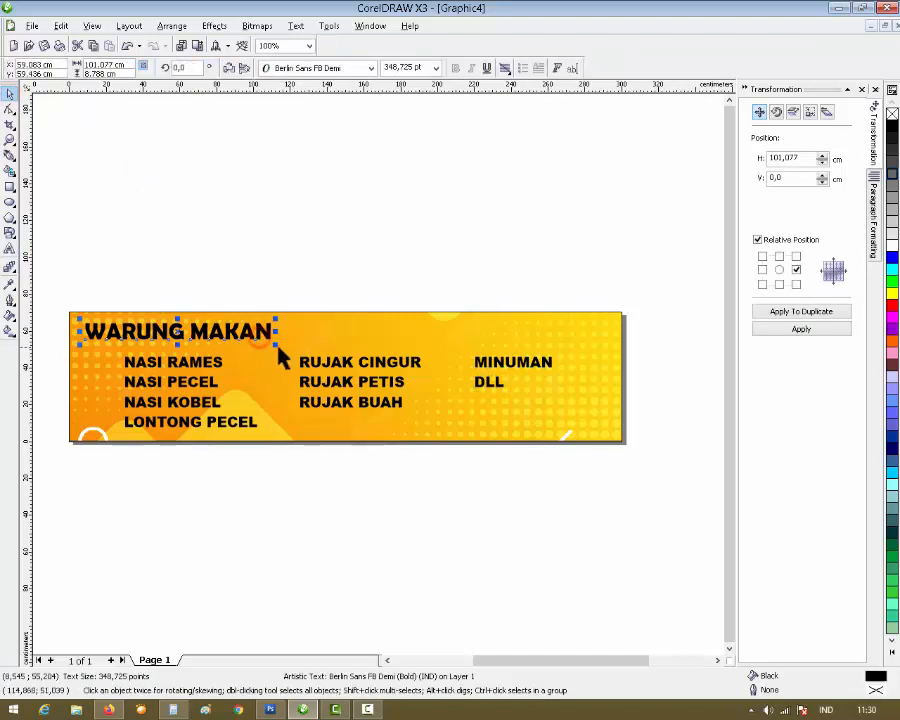
pyautogui.moveTo(277, 346); pyautogui.dragTo(329, 349)
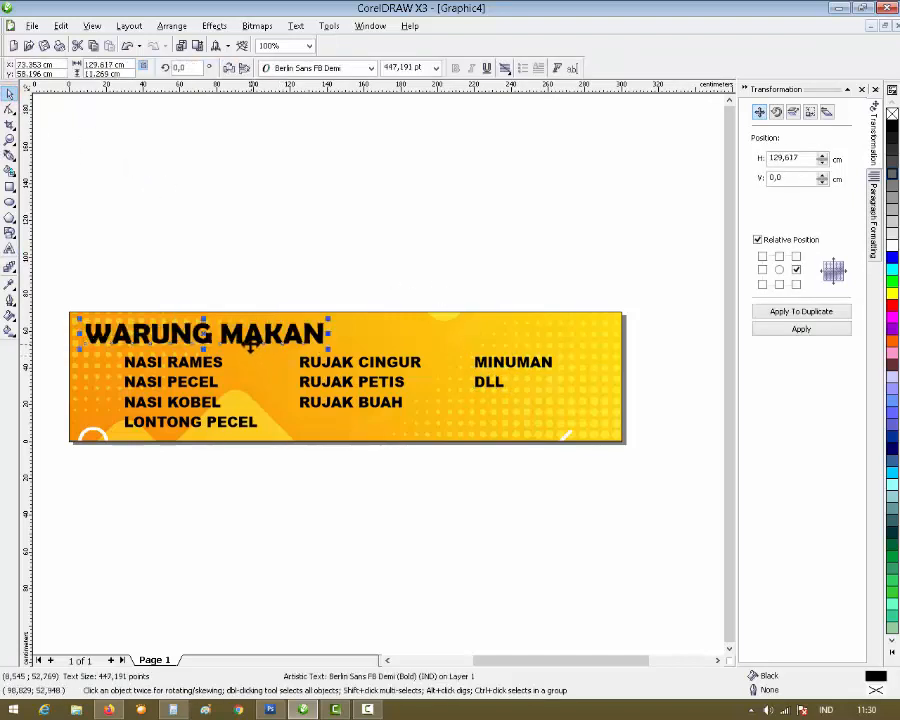
pyautogui.moveTo(240, 340); pyautogui.dragTo(250, 340)
pyautogui.click(354, 254)
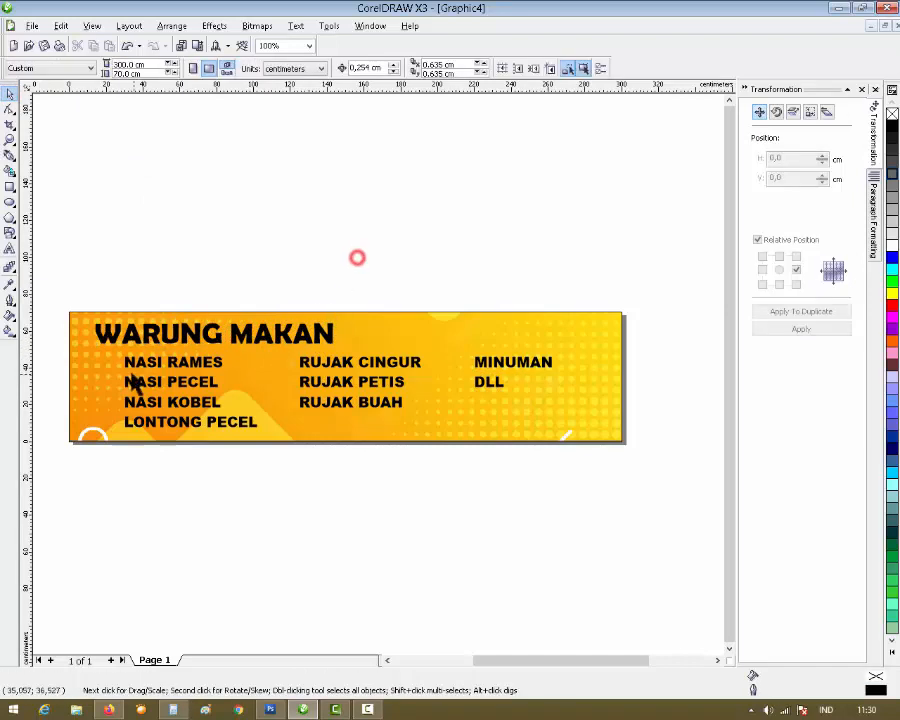
# Step: Scale the three menu columns together to about 216 × 36 cm and move them slightly left and down
pyautogui.moveTo(58, 343); pyautogui.dragTo(593, 479)
pyautogui.moveTo(555, 353); pyautogui.dragTo(526, 360)
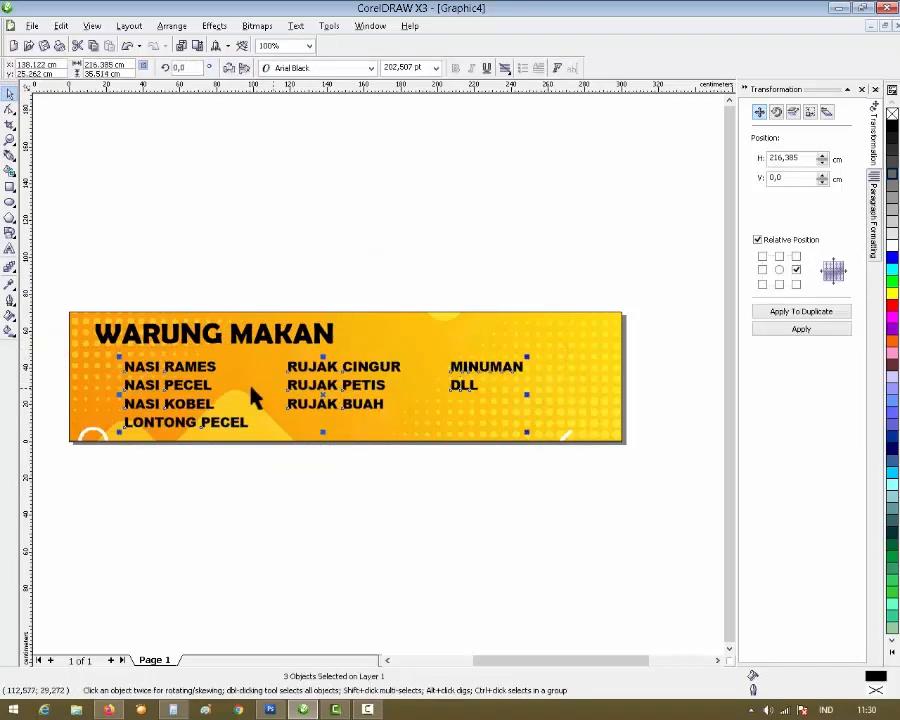
pyautogui.moveTo(190, 366); pyautogui.dragTo(172, 370)
pyautogui.click(216, 510)
# Step: Enlarge the "WARUNG MAKAN" heading to about 192 cm wide and centre it horizontally on the banner background
pyautogui.click(287, 345)
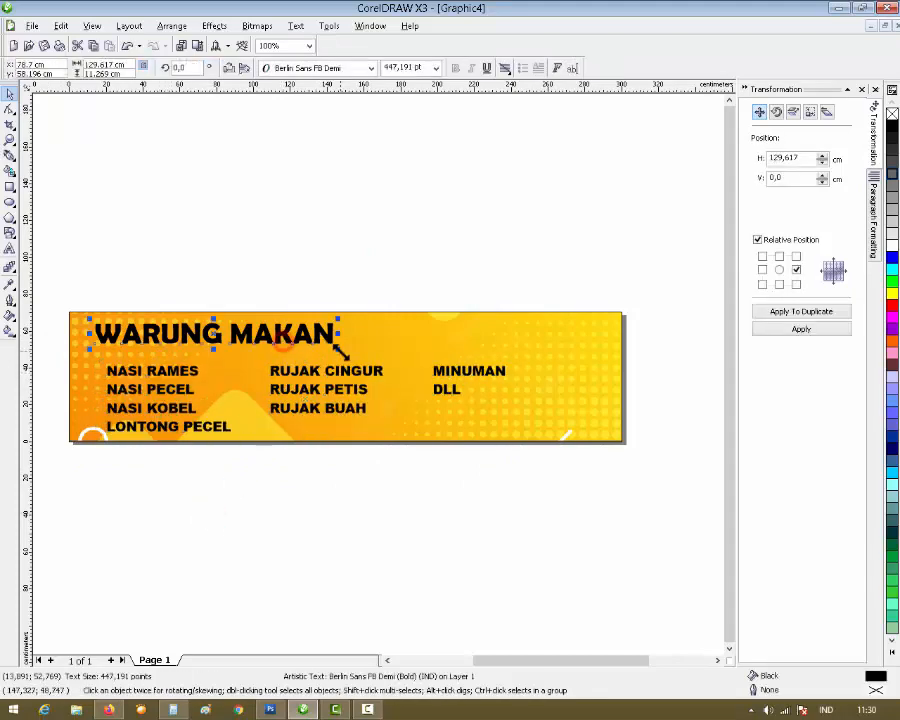
pyautogui.moveTo(342, 370); pyautogui.dragTo(455, 384)
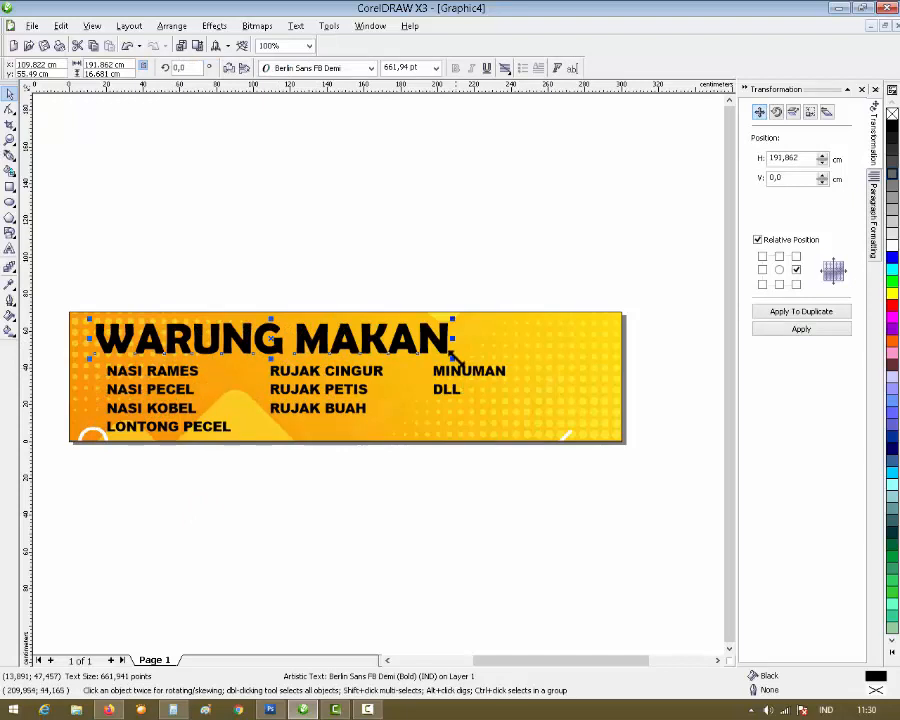
pyautogui.keyDown('shift'); pyautogui.click(550, 340); pyautogui.keyUp('shift')
pyautogui.press('c')
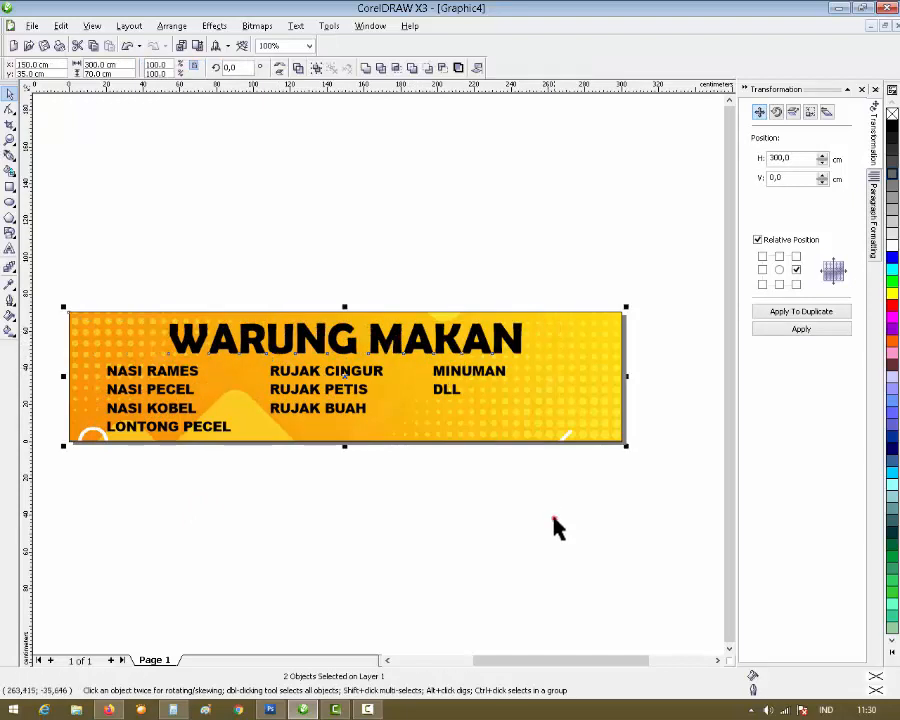
pyautogui.click(554, 518)
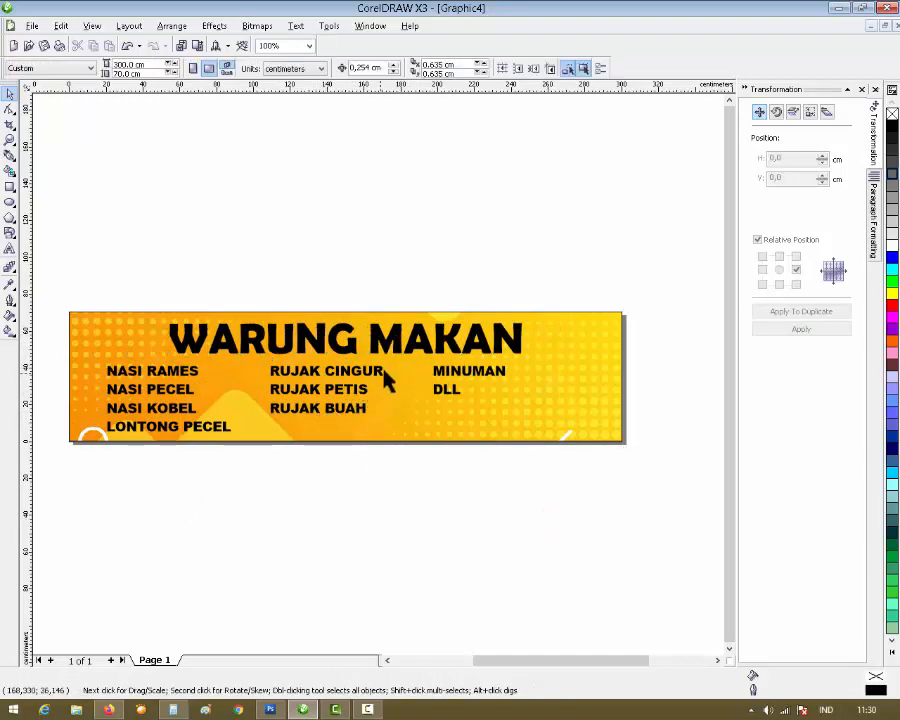
# Step: Stretch the "WARUNG MAKAN" heading about its centre to about 257 cm wide and 15 cm high
pyautogui.click(410, 350)
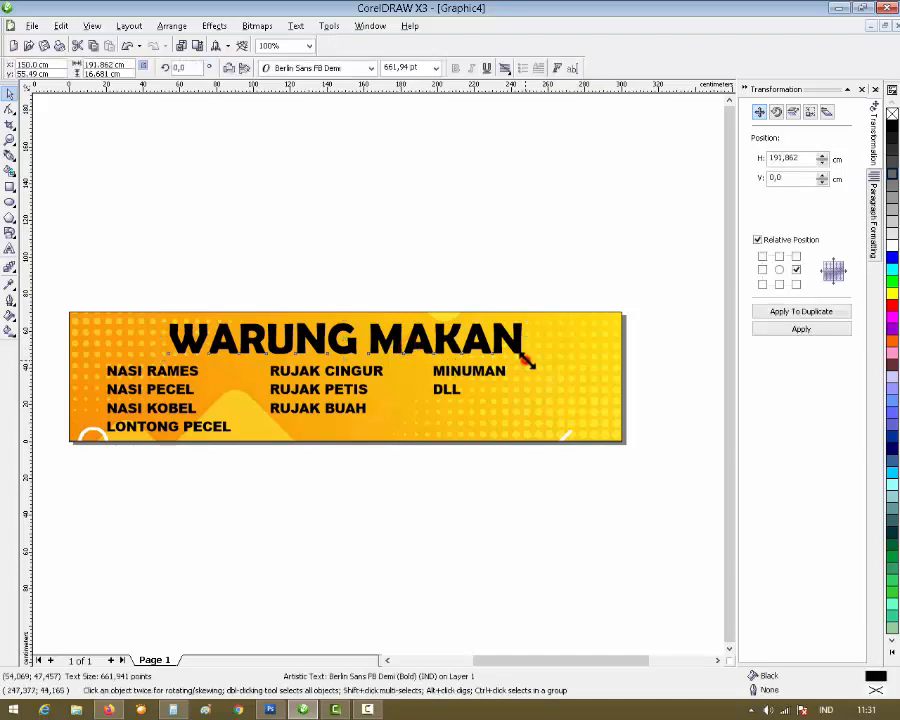
pyautogui.moveTo(522, 356); pyautogui.dragTo(596, 367)
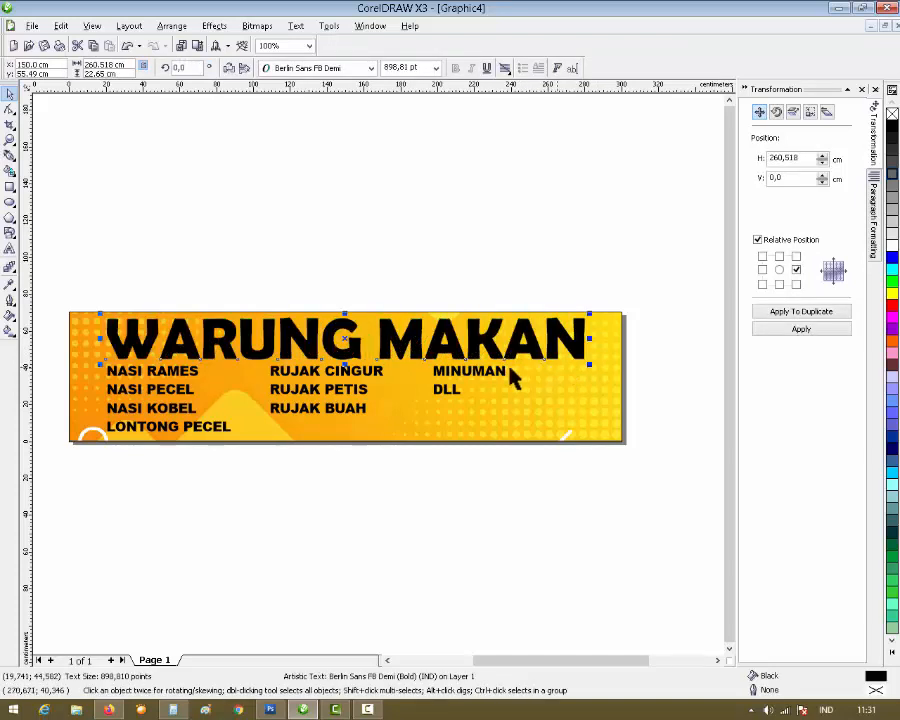
pyautogui.moveTo(346, 364); pyautogui.dragTo(348, 358)
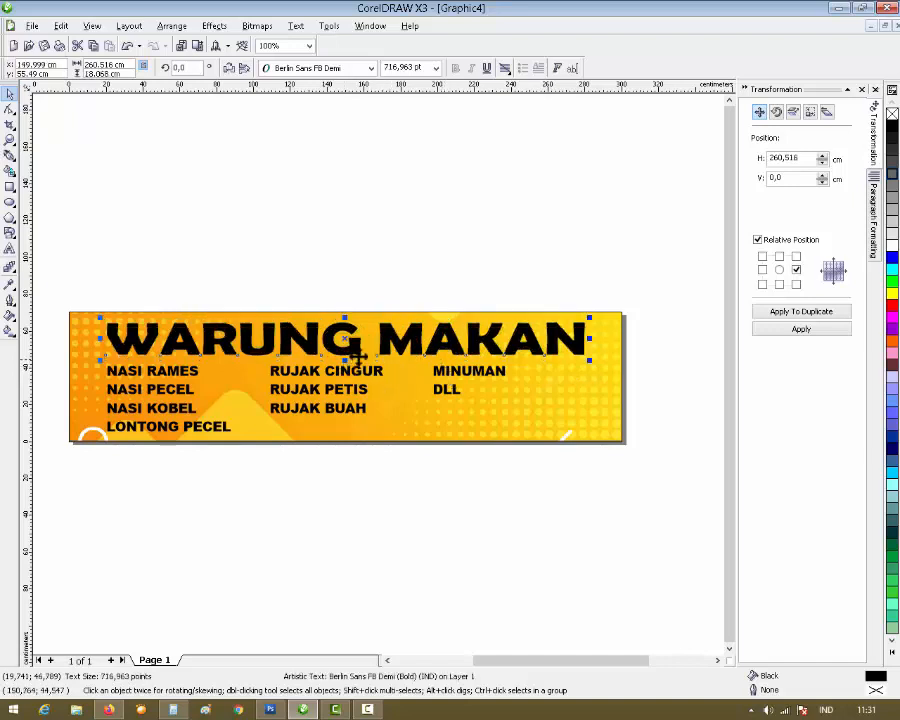
pyautogui.moveTo(582, 334); pyautogui.dragTo(579, 336)
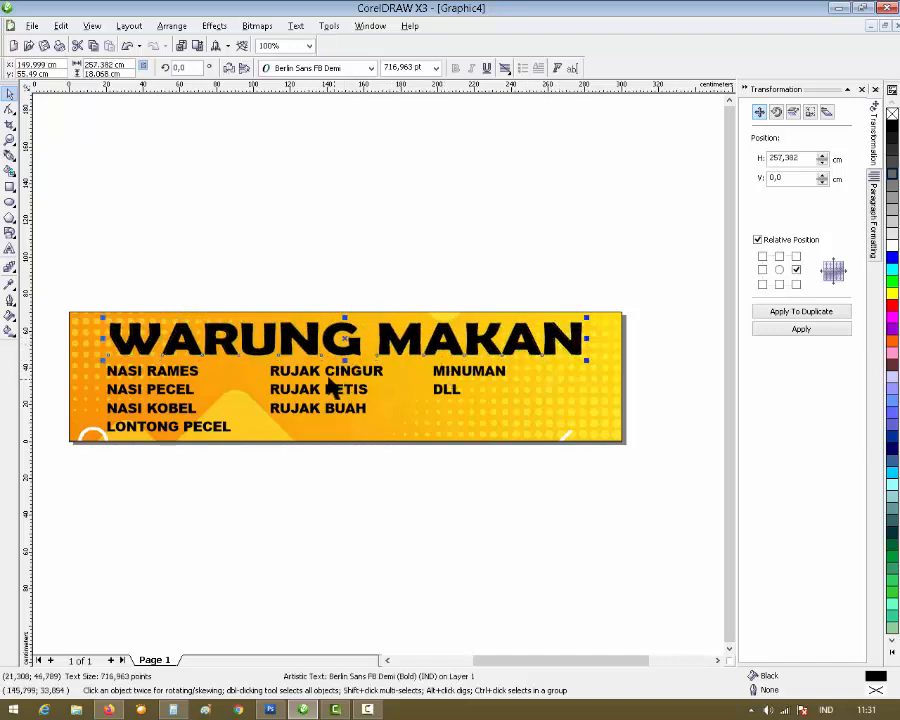
pyautogui.moveTo(348, 356); pyautogui.dragTo(346, 301)
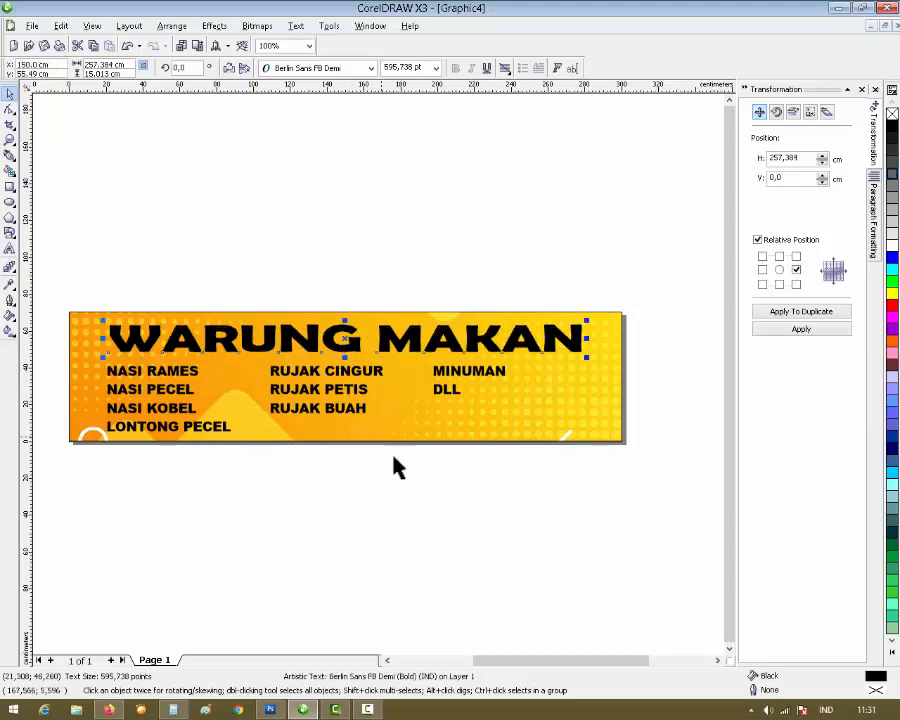
# Step: Narrow the "WARUNG MAKAN" heading about its centre to about 254 cm wide and shift the three menu columns about 40 cm right
pyautogui.moveTo(588, 340); pyautogui.dragTo(578, 340)
pyautogui.click(510, 500)
pyautogui.moveTo(530, 496); pyautogui.dragTo(112, 374)
pyautogui.click(277, 502)
pyautogui.click(207, 368)
# Step: Add a "Tersedia :" label left of the first menu column by replacing the text of a copied column
pyautogui.rightClick(112, 374)
pyautogui.doubleClick(111, 373)
pyautogui.write('tER')
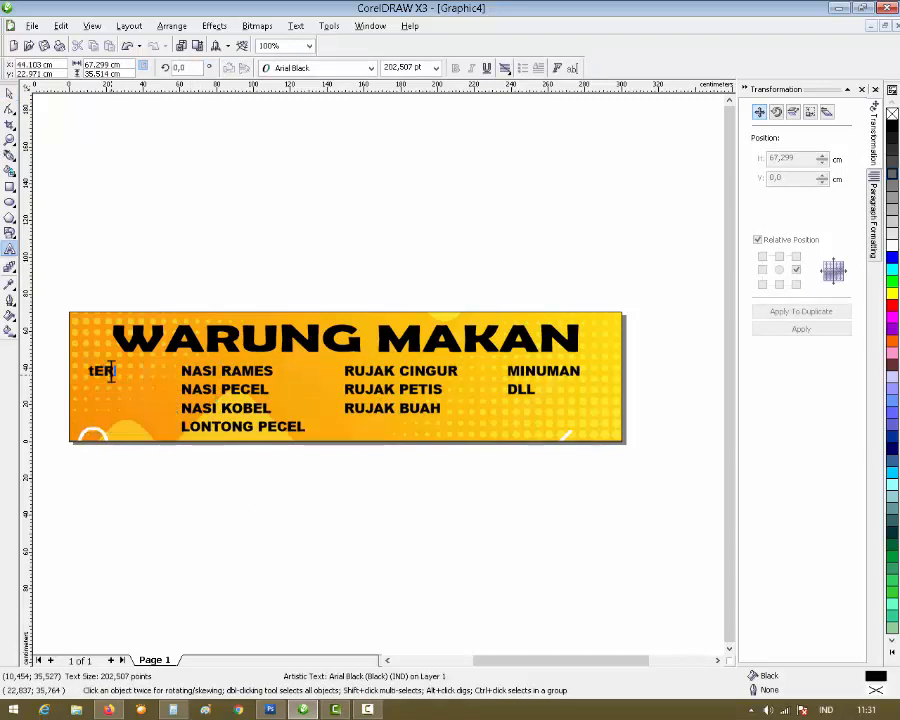
pyautogui.hotkey('ctrl', 'a')
pyautogui.write('Tersedia :')
pyautogui.click(9, 93)
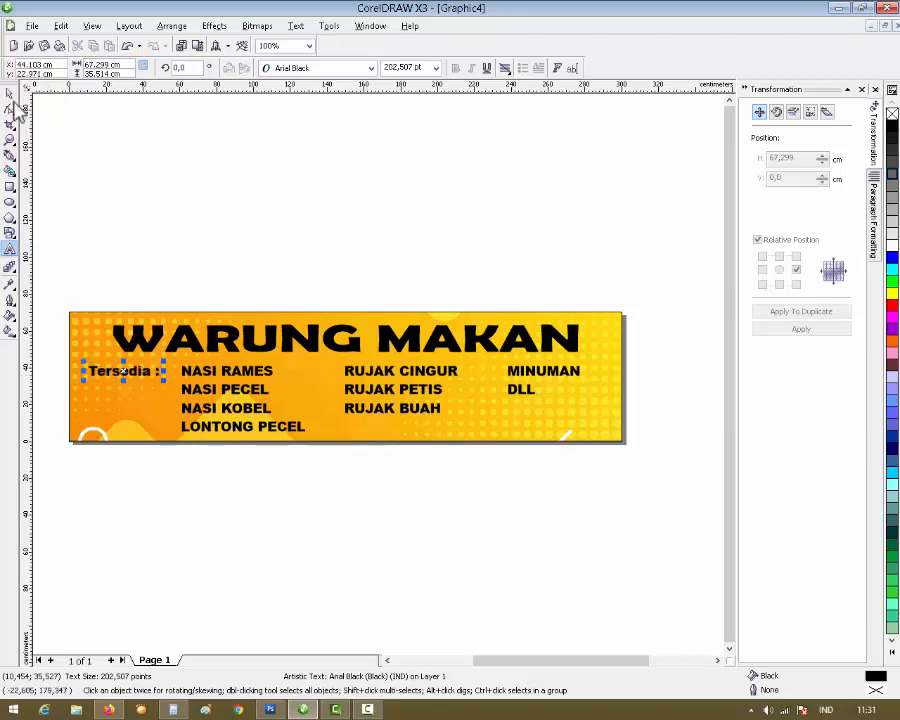
pyautogui.click(70, 175)
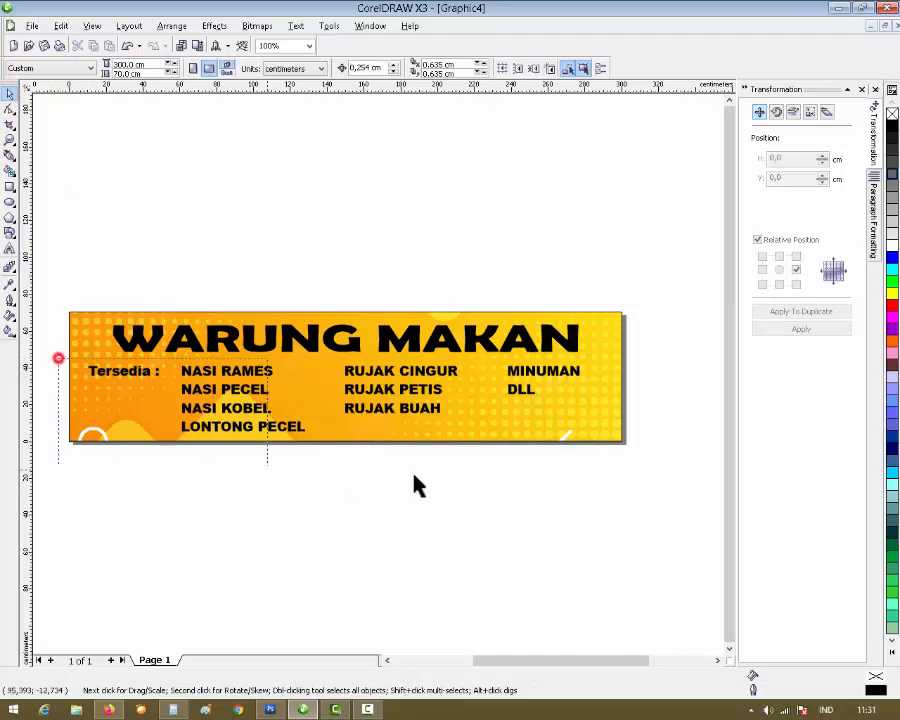
# Step: Scale the "Tersedia :" label and three menu columns together about their centre to about 250 × 33 cm and move them slightly down
pyautogui.moveTo(418, 485); pyautogui.dragTo(620, 494)
pyautogui.click(618, 500)
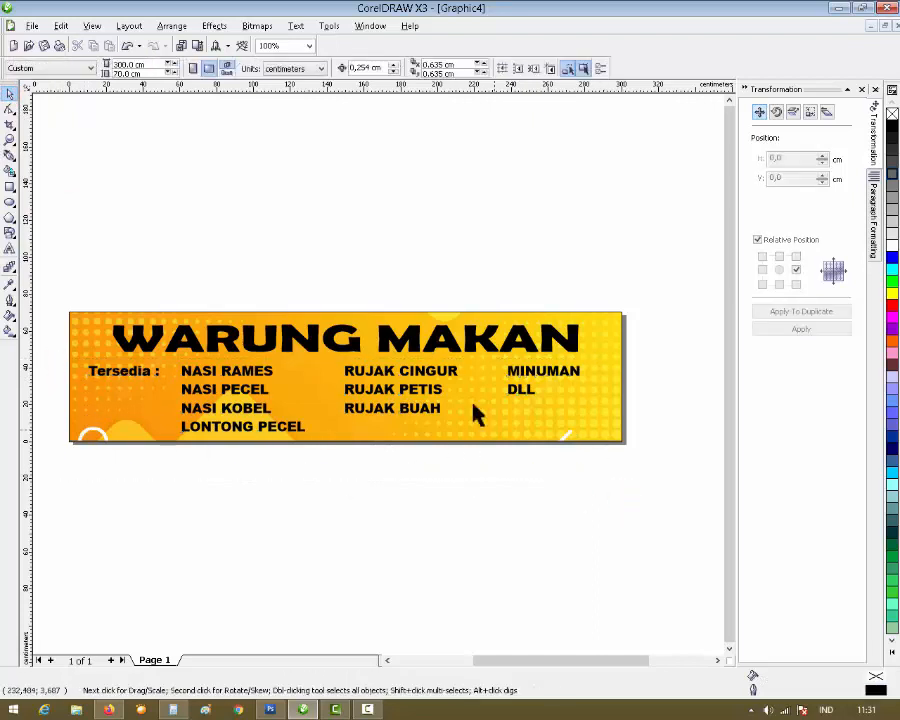
pyautogui.click(455, 352)
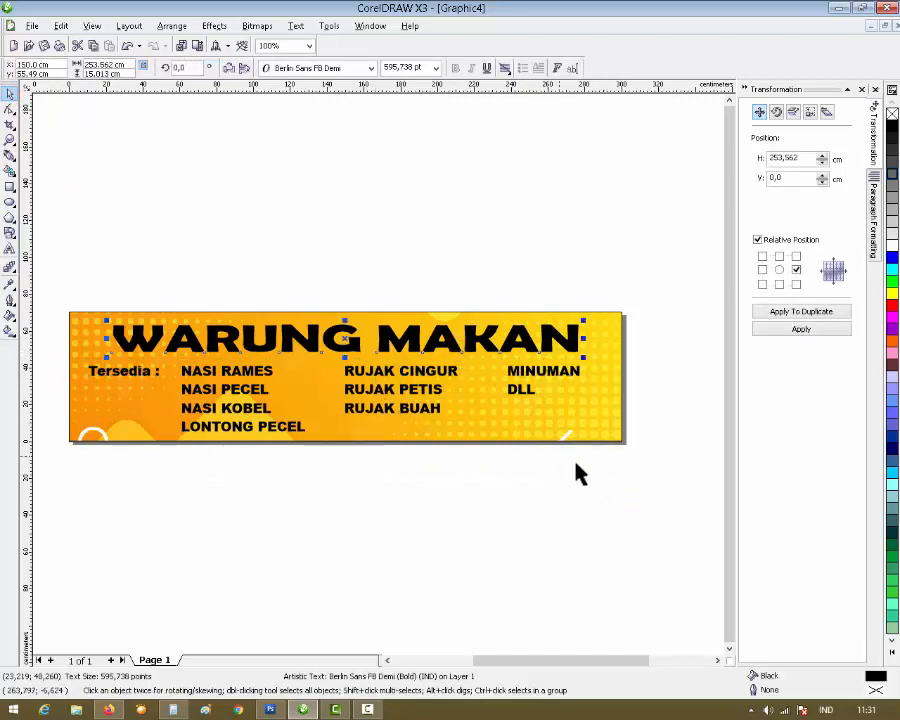
pyautogui.click(585, 469)
pyautogui.moveTo(646, 484); pyautogui.dragTo(76, 368)
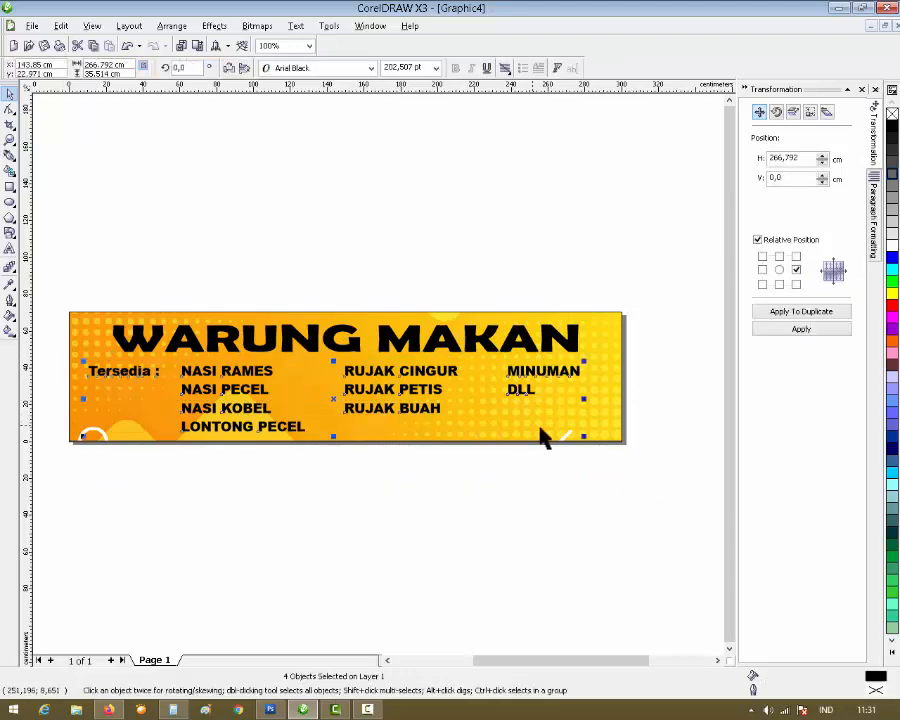
pyautogui.moveTo(582, 436); pyautogui.dragTo(568, 435)
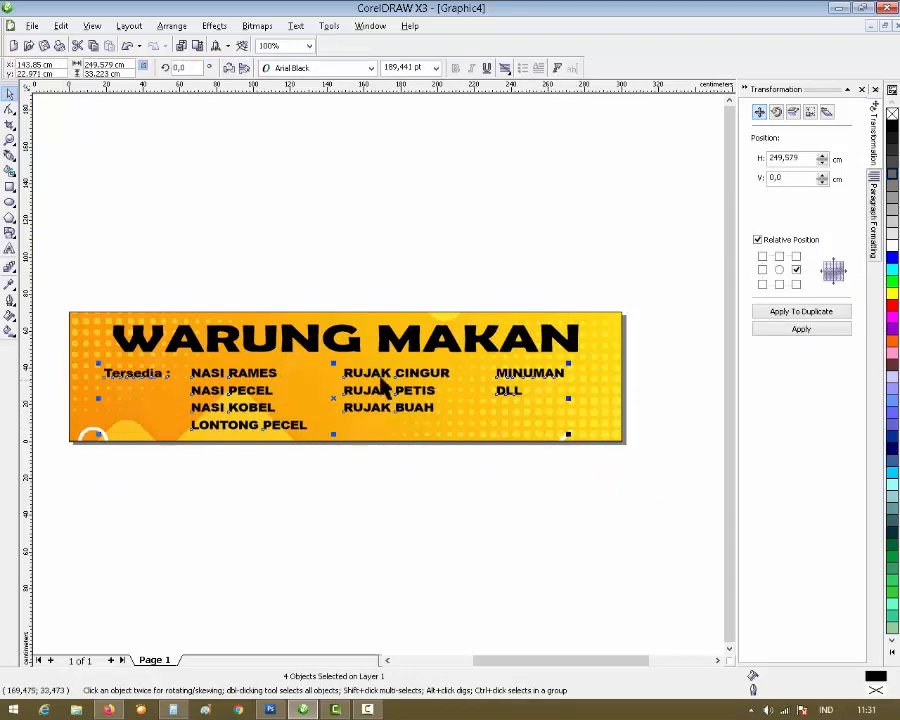
pyautogui.moveTo(380, 380); pyautogui.dragTo(381, 382)
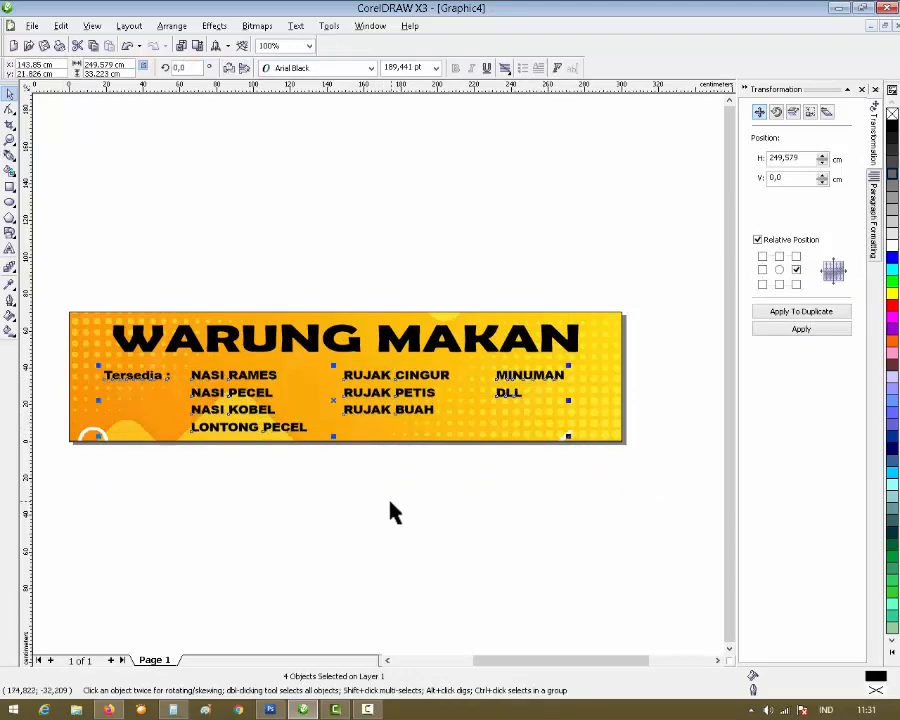
pyautogui.click(390, 503)
pyautogui.click(389, 502)
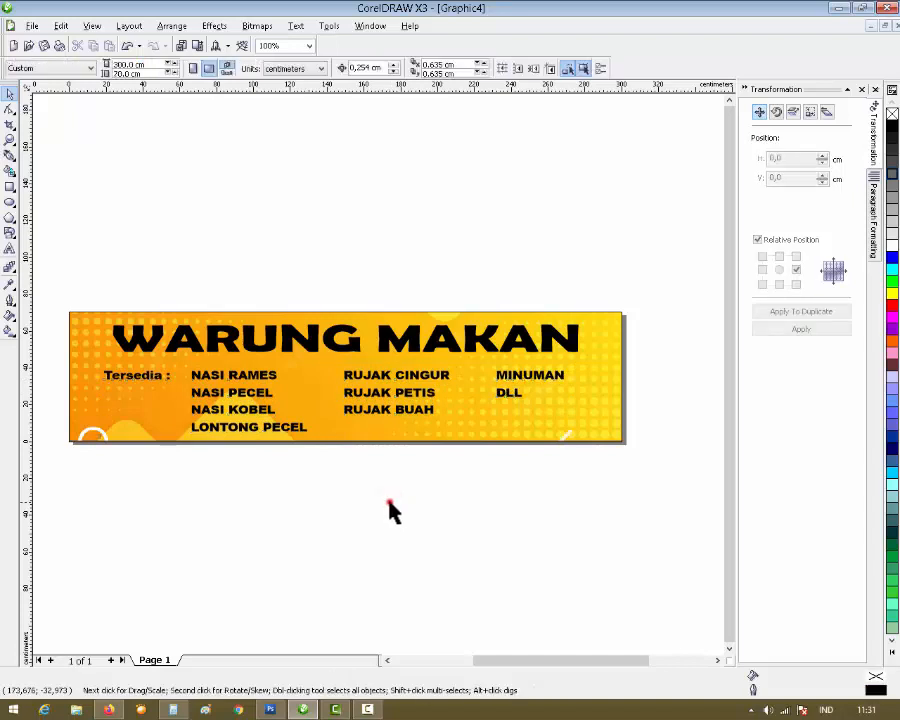
# Step: Enlarge the "Tersedia :" label and menu columns together to about 257 × 34 cm, keeping their lower left corner fixed
pyautogui.click(618, 471)
pyautogui.moveTo(605, 530); pyautogui.dragTo(26, 358)
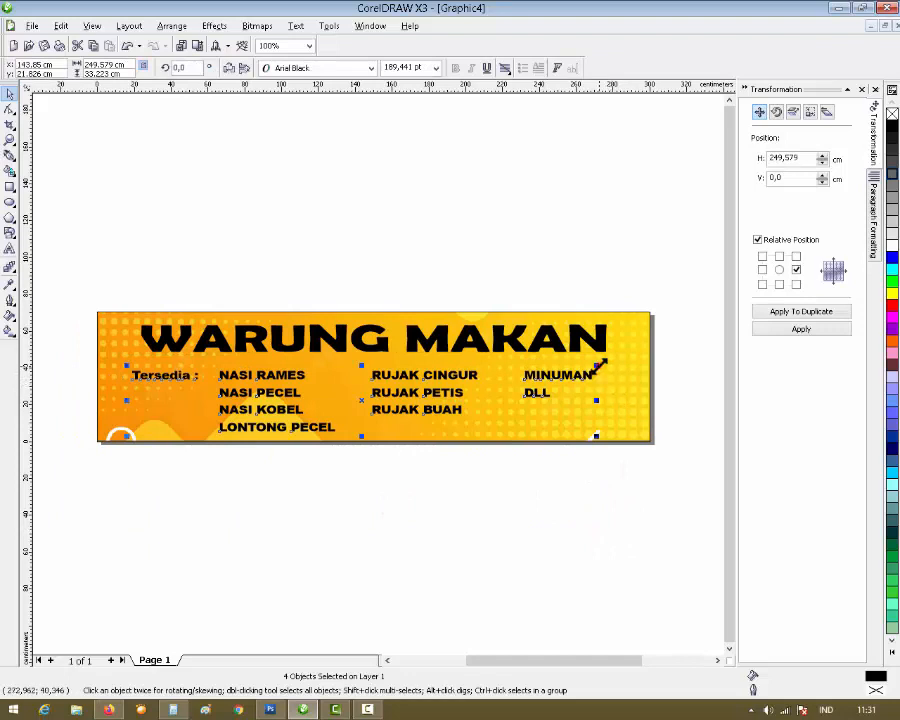
pyautogui.moveTo(598, 366)
pyautogui.mouseDown()
pyautogui.moveTo(604, 355)
pyautogui.moveTo(610, 363)
pyautogui.mouseUp()
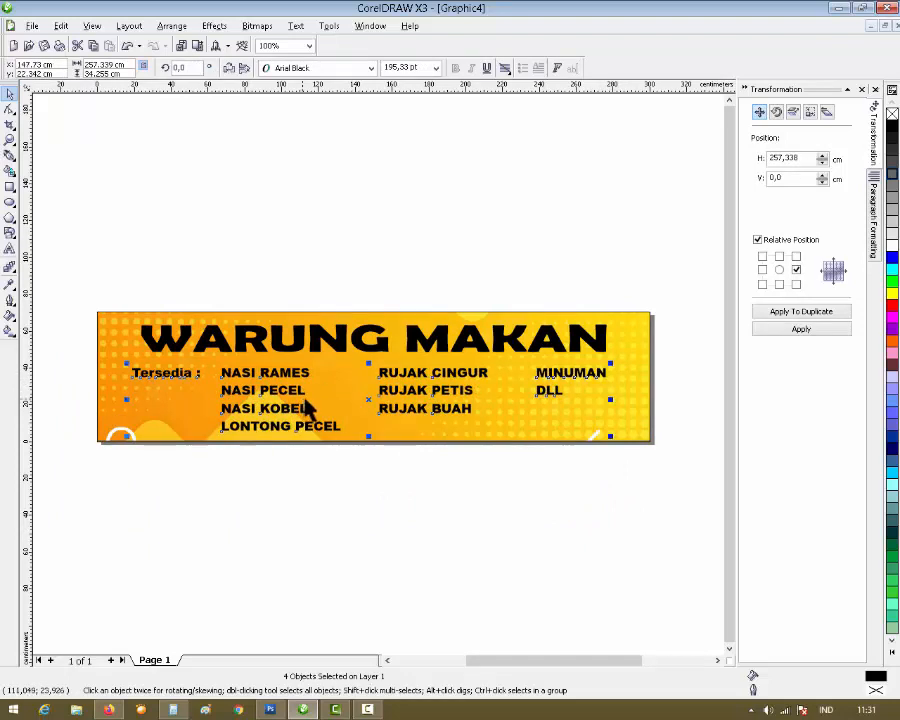
pyautogui.click(52, 410)
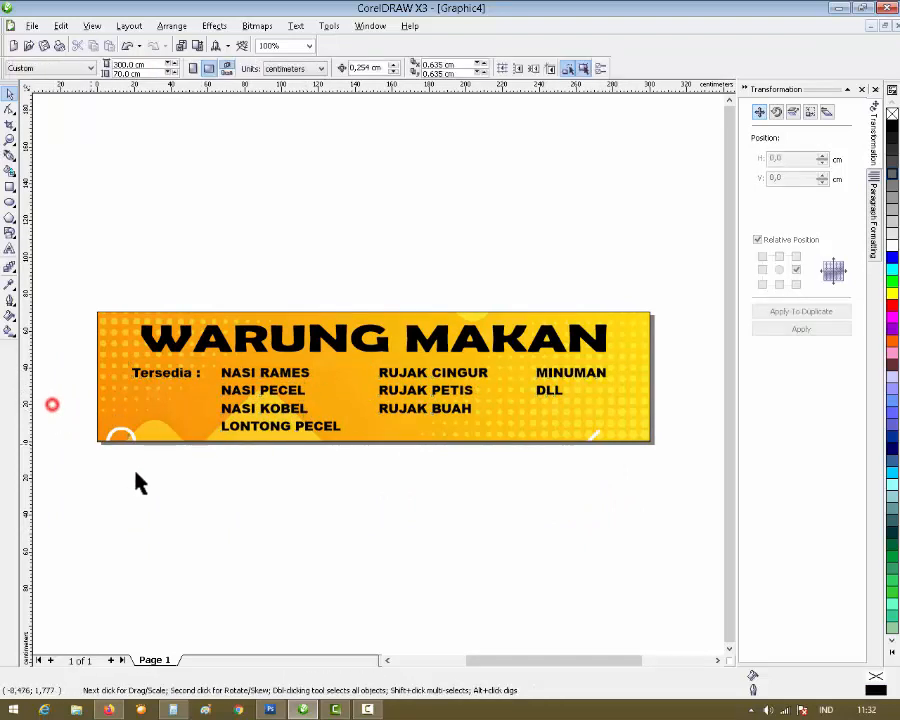
# Step: Move the first menu column, starting with "NASI RAMES", slightly right, away from the "Tersedia :" label
pyautogui.click(204, 488)
pyautogui.click(293, 393)
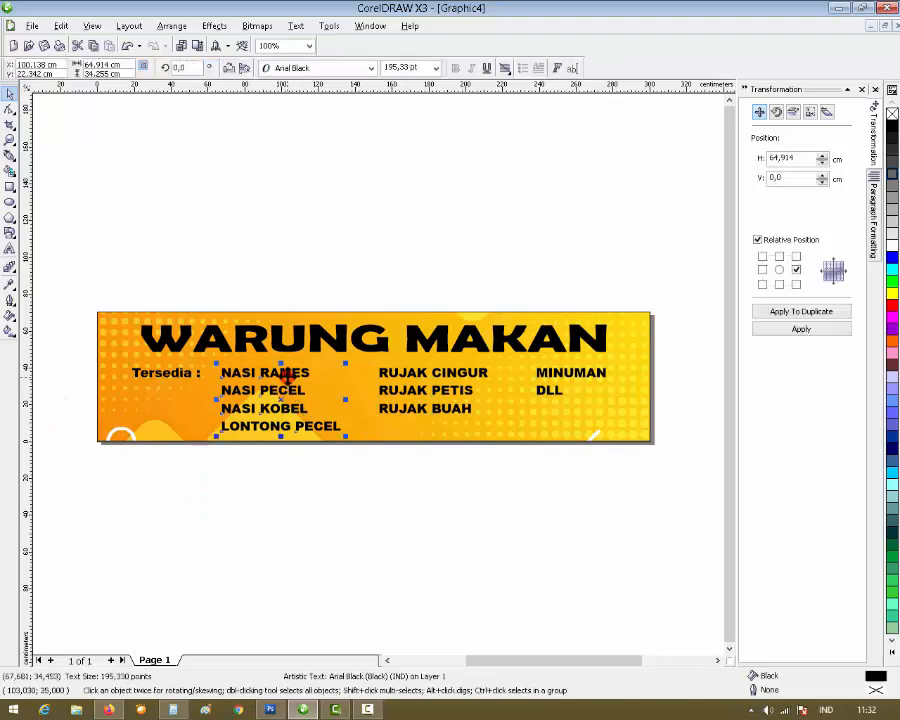
pyautogui.moveTo(293, 392); pyautogui.dragTo(297, 390)
pyautogui.click(357, 490)
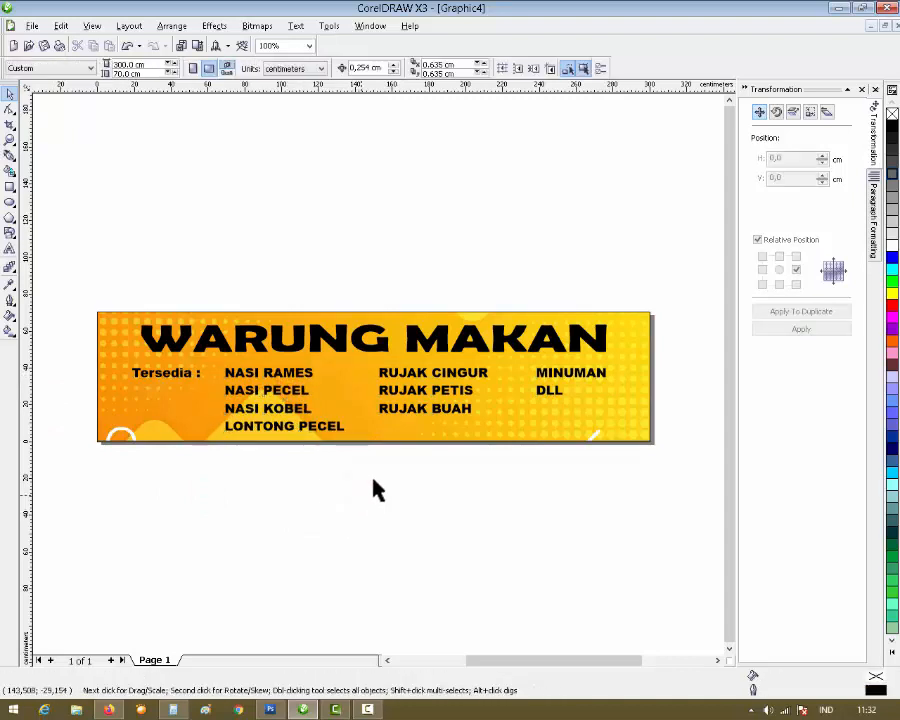
# Step: Give the heading, the "Tersedia :" label and all menu columns a white 16 pt outline with rounded corners and line caps
pyautogui.moveTo(628, 492); pyautogui.dragTo(115, 283)
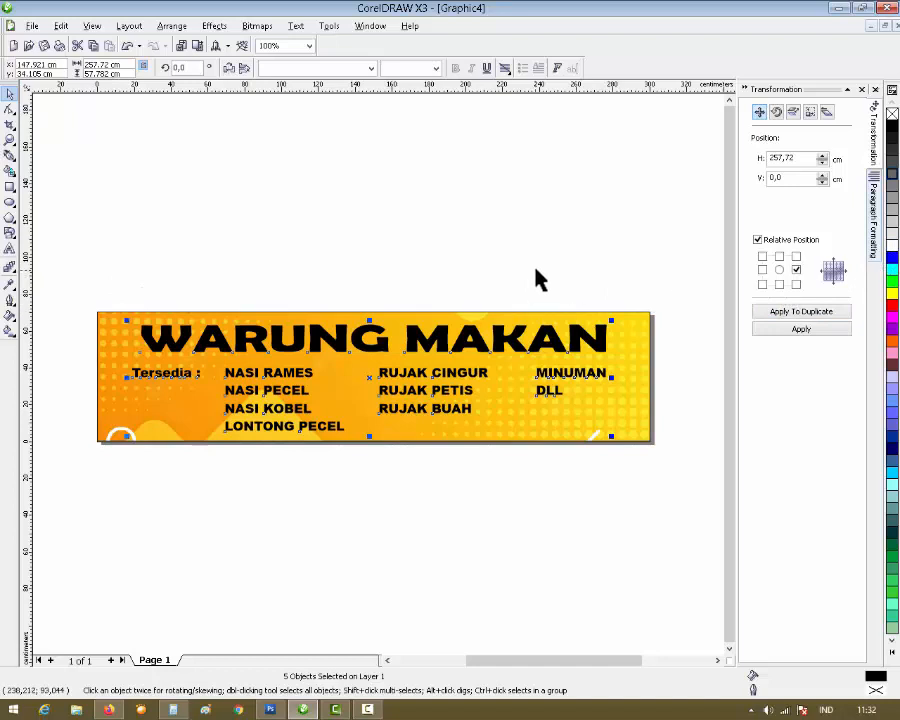
pyautogui.press('F12')
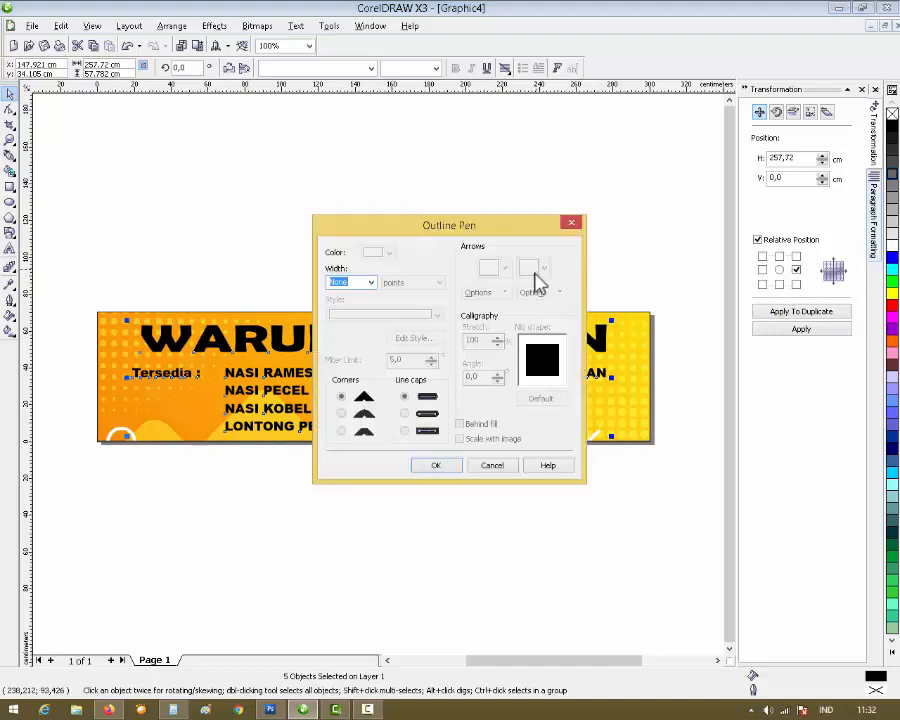
pyautogui.click(371, 283)
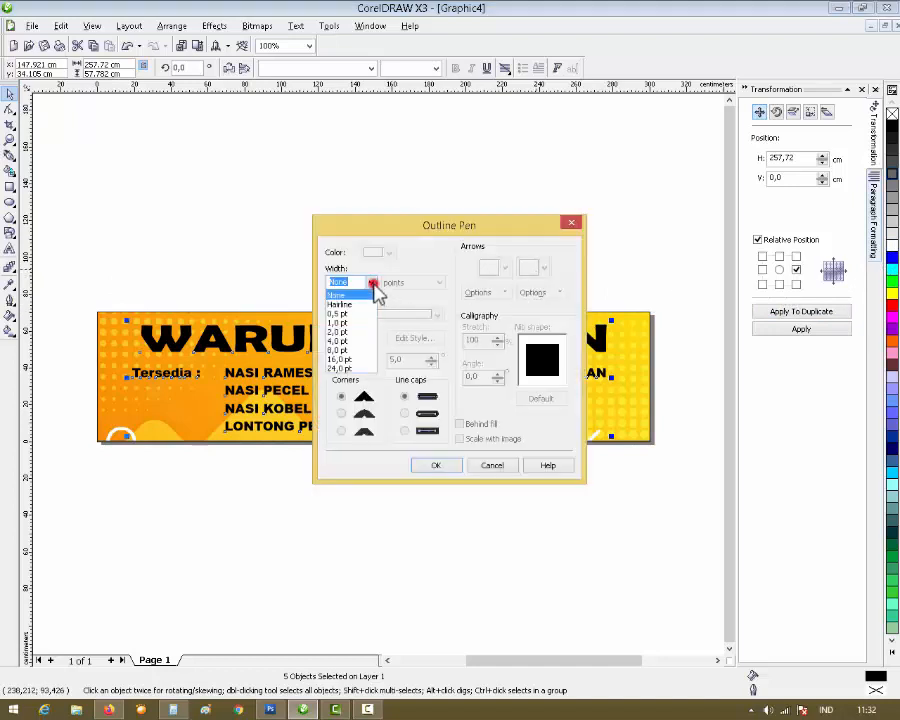
pyautogui.click(345, 359)
pyautogui.click(389, 253)
pyautogui.click(411, 289)
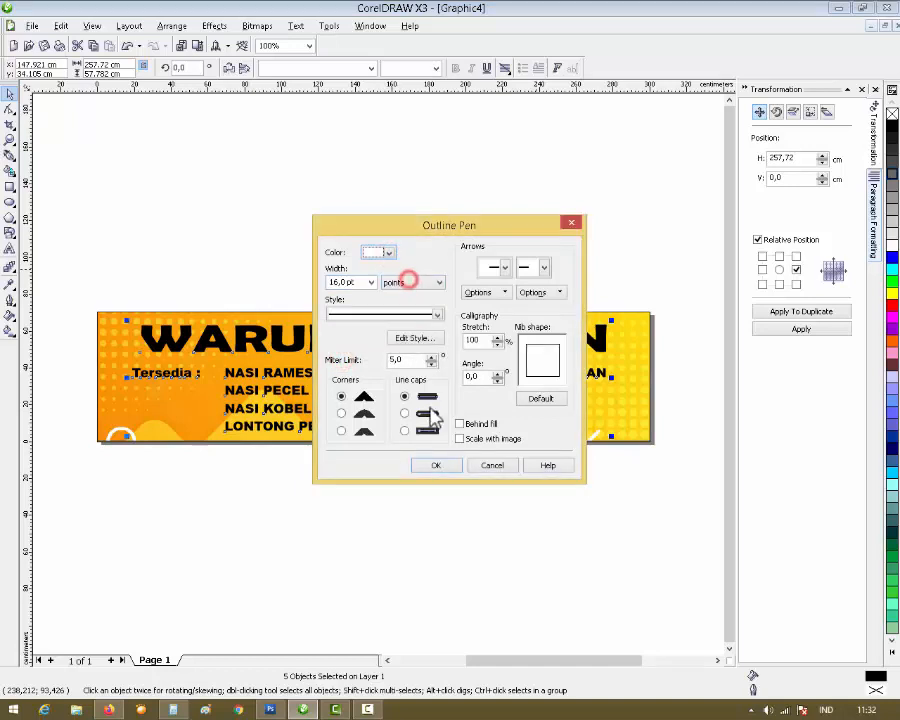
pyautogui.click(342, 413)
pyautogui.click(404, 413)
pyautogui.click(433, 463)
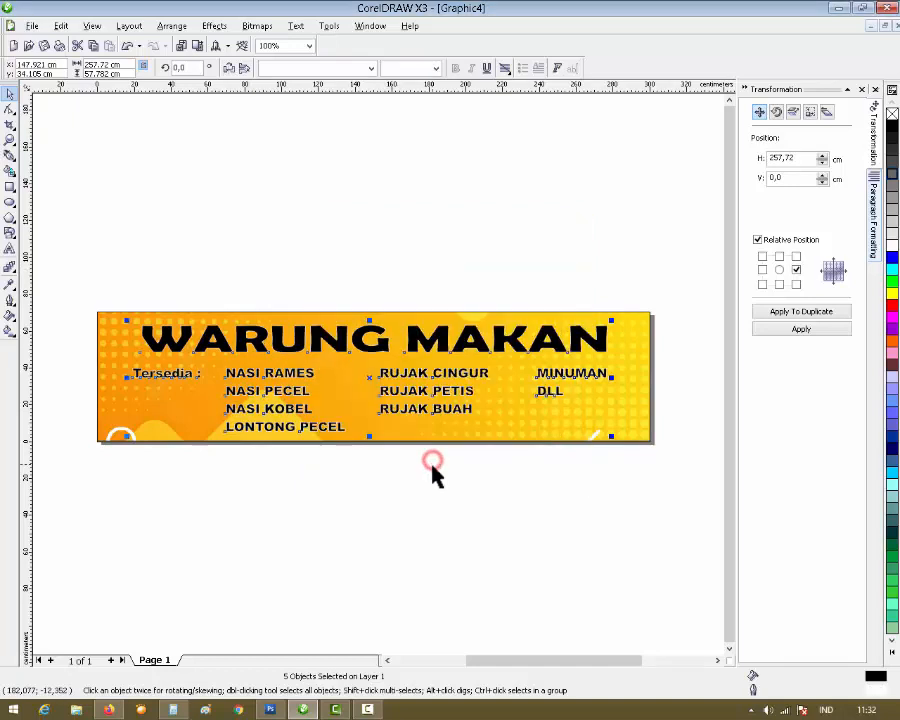
# Step: Set the outline of all banner texts to 30 pt and place it behind the fill
pyautogui.press('F12')
pyautogui.moveTo(332, 282); pyautogui.dragTo(355, 281)
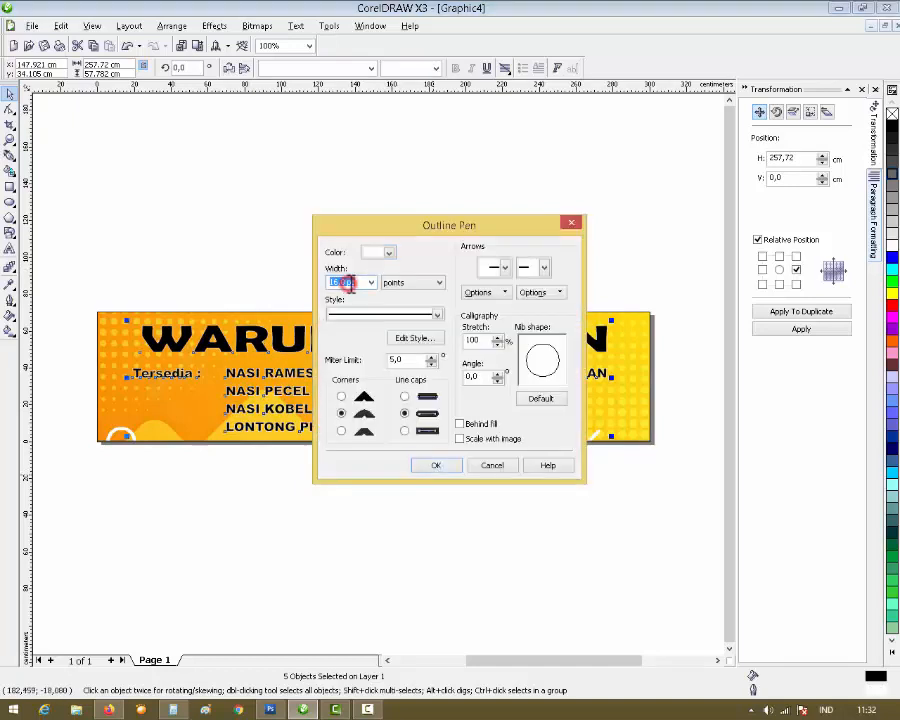
pyautogui.press('Return')
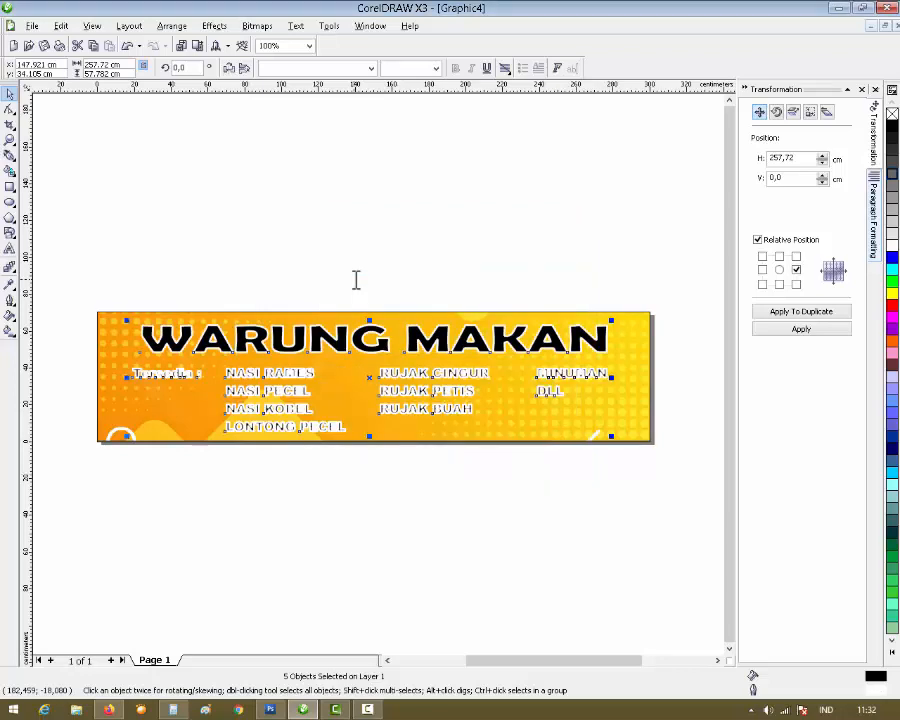
pyautogui.press('F12')
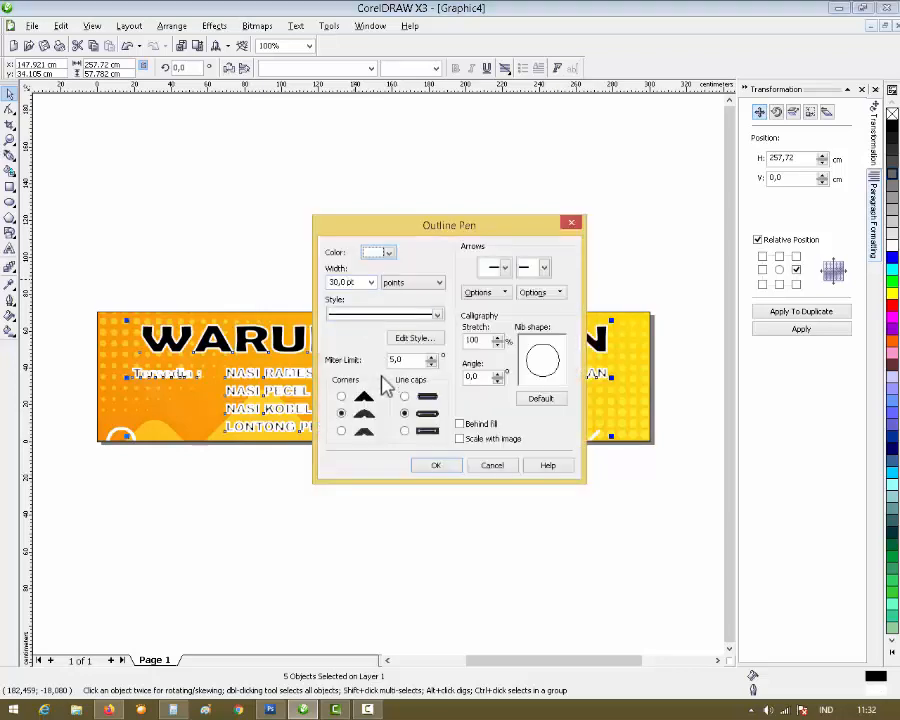
pyautogui.click(460, 423)
pyautogui.click(450, 470)
# Step: Set the outline width of all banner texts to 40 pt and inspect the lettering up close
pyautogui.press('F12')
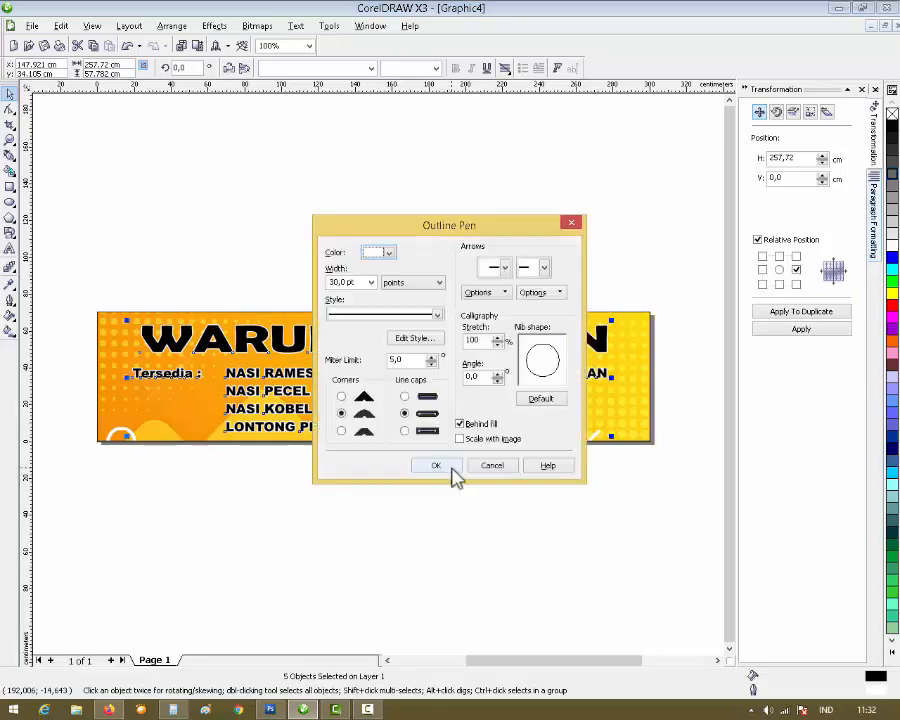
pyautogui.doubleClick(352, 282)
pyautogui.press('Return')
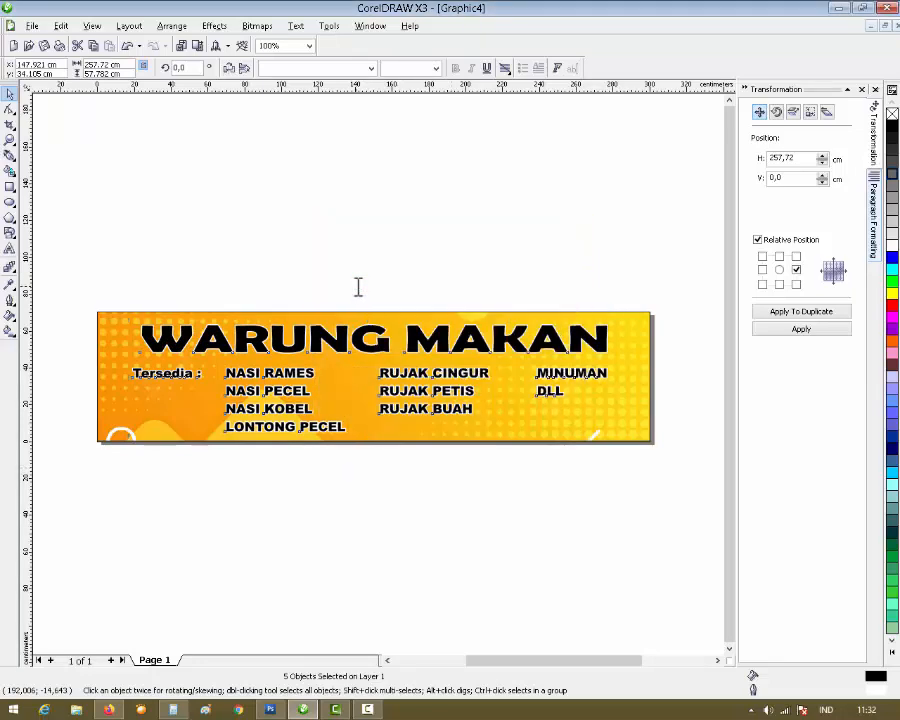
pyautogui.scroll(2, 380, 387)
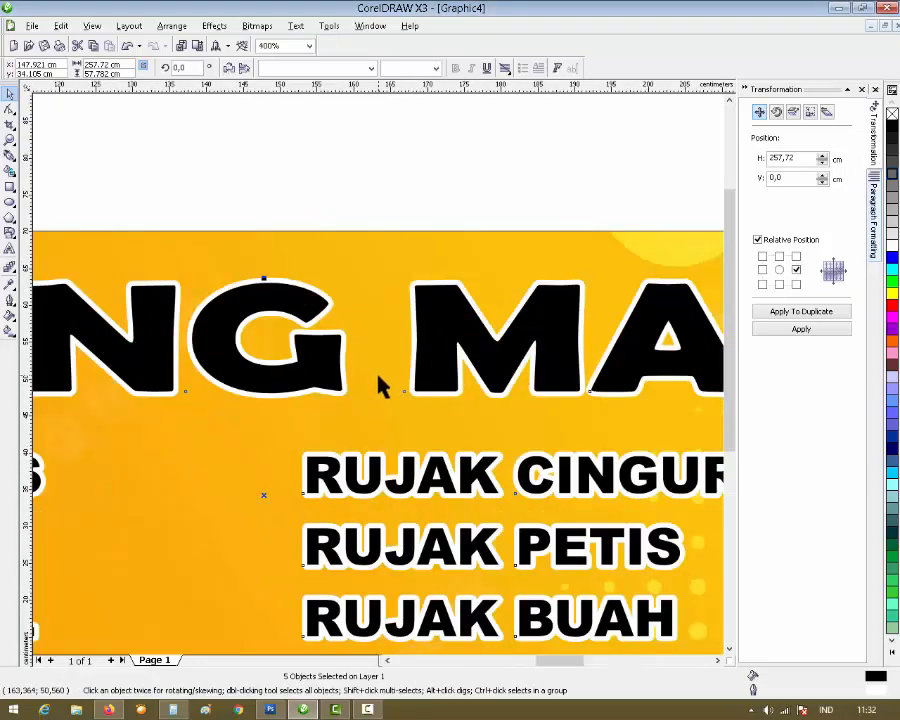
pyautogui.scroll(-1, 378, 385)
pyautogui.scroll(-1, 376, 390)
pyautogui.click(362, 275)
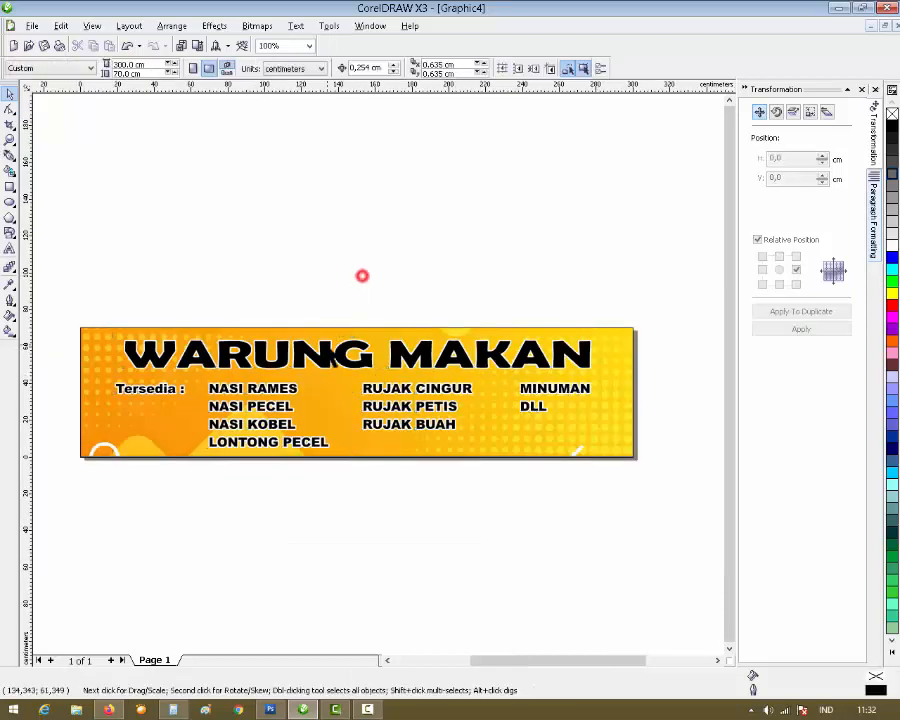
# Step: Set the white outline of the "WARUNG MAKAN" heading to 60 pt
pyautogui.click(362, 352)
pyautogui.press('F12')
pyautogui.doubleClick(352, 282)
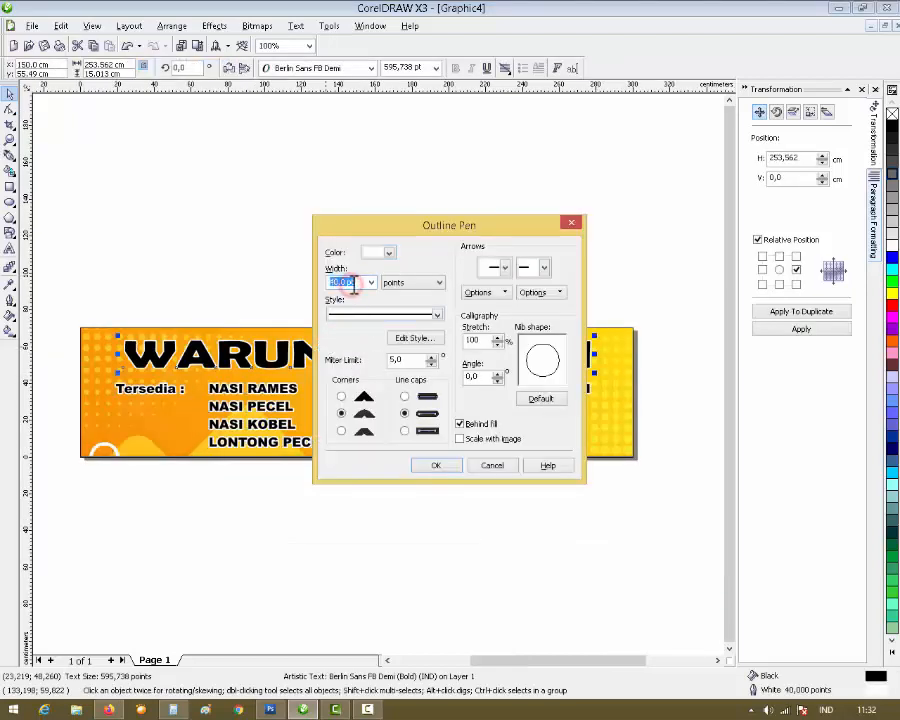
pyautogui.write('60')
pyautogui.press('Return')
pyautogui.click(362, 278)
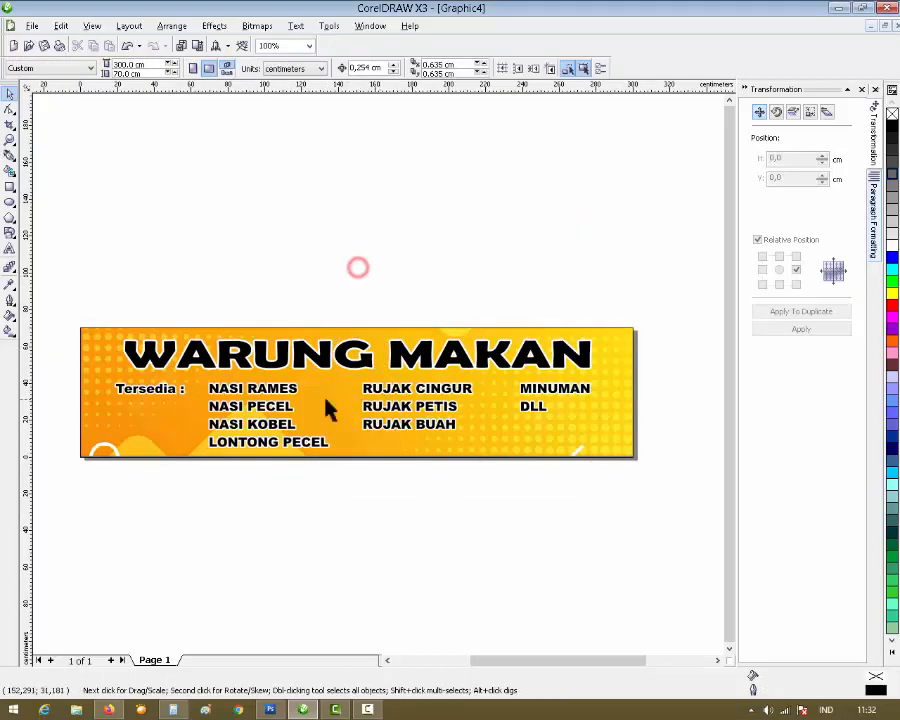
# Step: Set the outline width of the "Tersedia :" label and the three menu columns to 30 pt
pyautogui.moveTo(66, 371); pyautogui.dragTo(597, 468)
pyautogui.scroll(5, 378, 376)
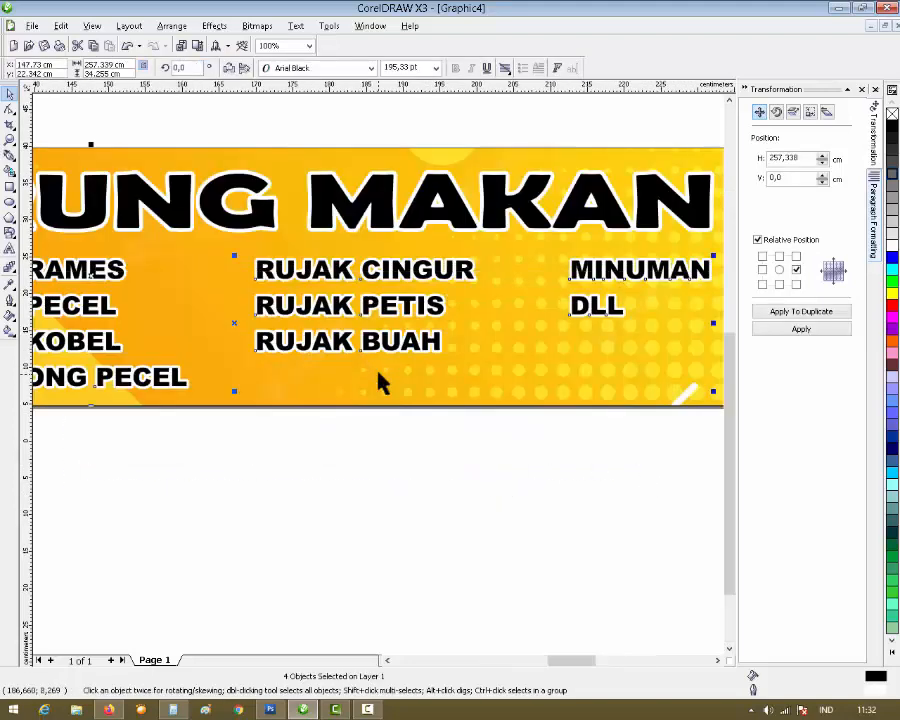
pyautogui.press('F12')
pyautogui.doubleClick(362, 282)
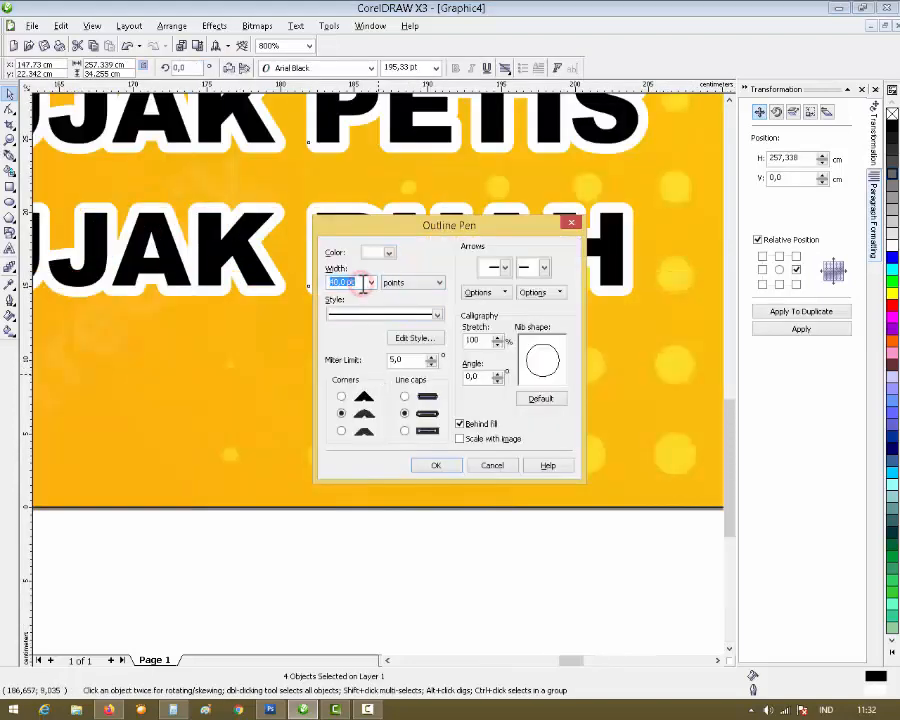
pyautogui.click(442, 465)
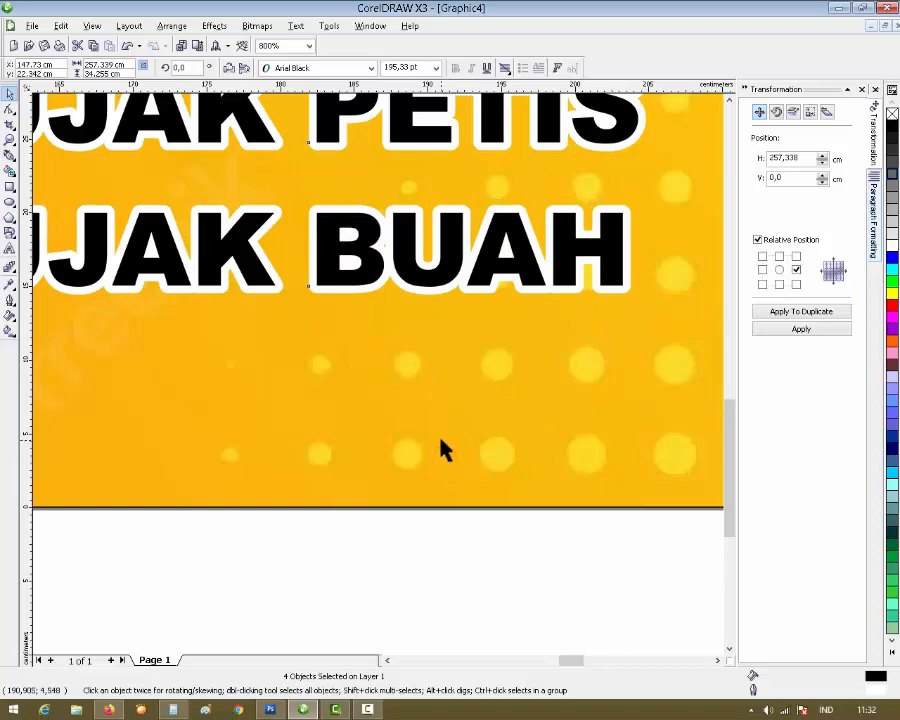
# Step: Thin the outline of the "Tersedia :" label and menu columns further to 25 pt
pyautogui.press('F12')
pyautogui.doubleClick(350, 282)
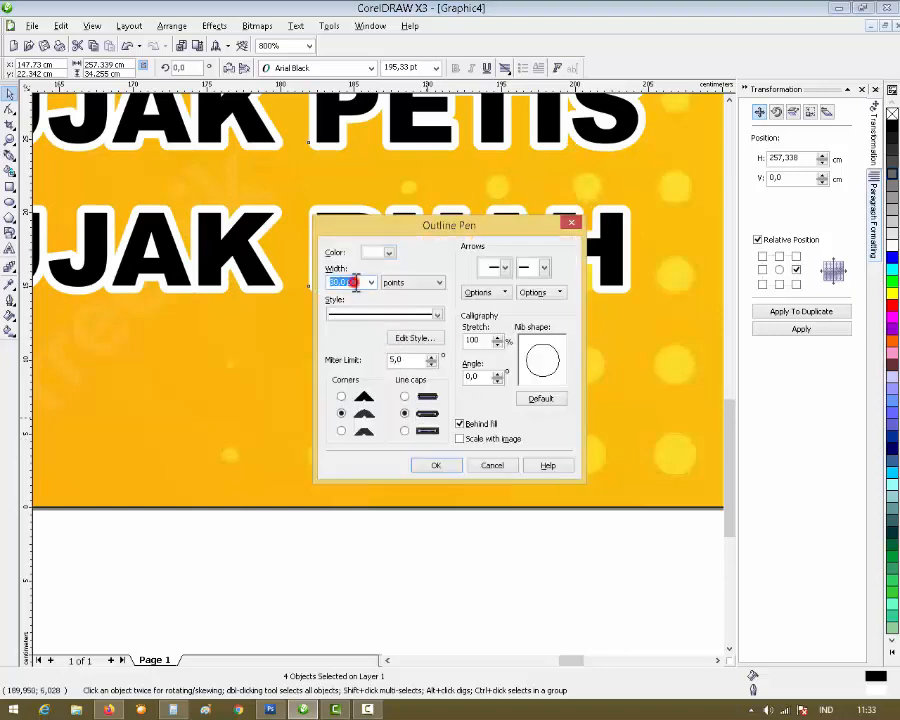
pyautogui.write('25')
pyautogui.click(432, 466)
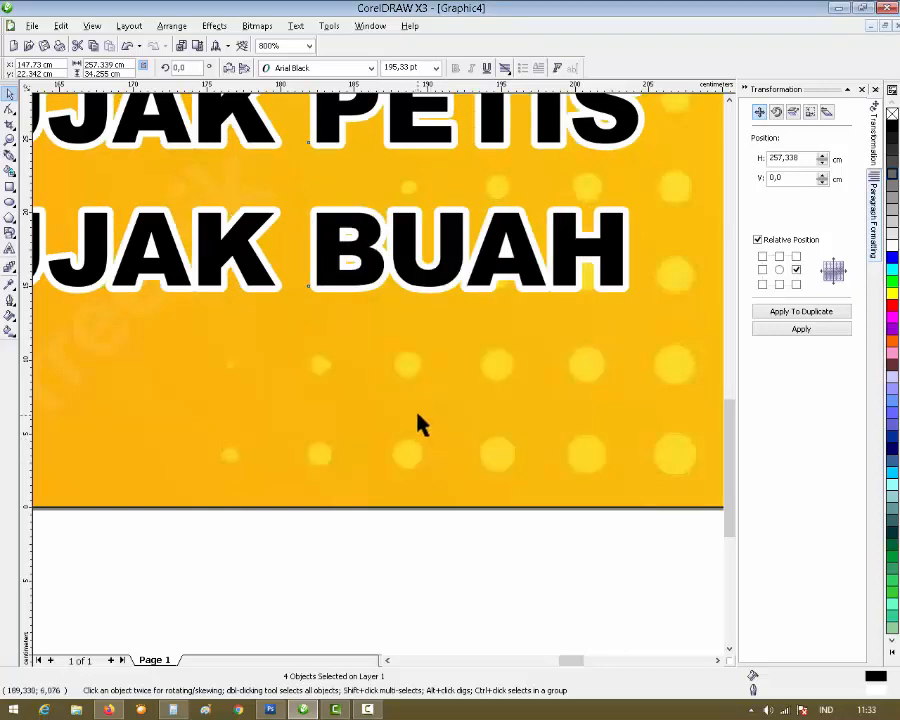
# Step: Reduce the white outline of the "WARUNG MAKAN" heading to 50 pt
pyautogui.scroll(-3, 378, 388)
pyautogui.scroll(2, 352, 312)
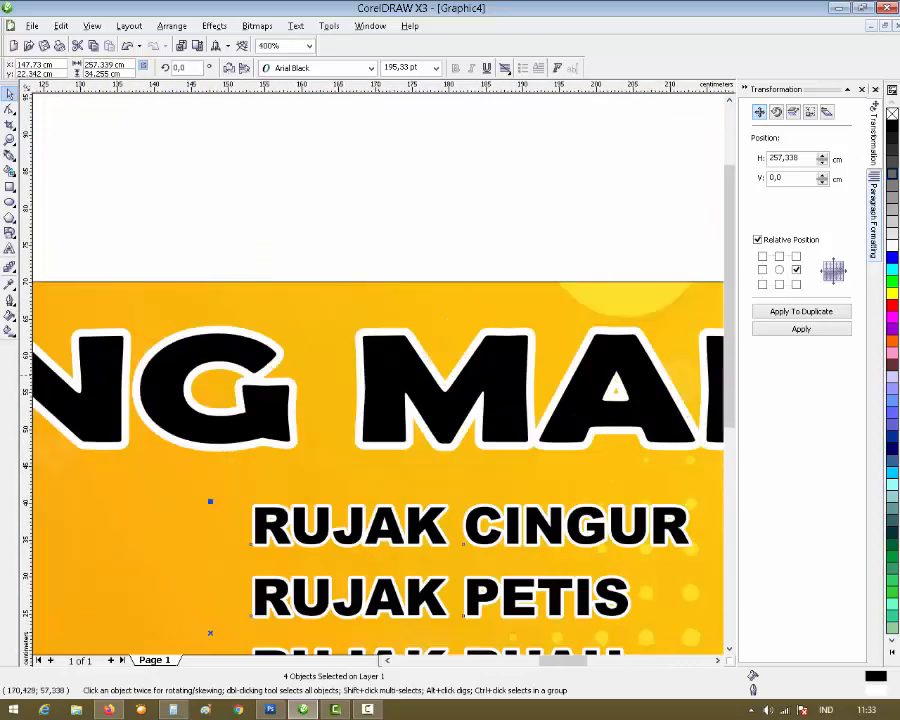
pyautogui.click(412, 384)
pyautogui.press('F12')
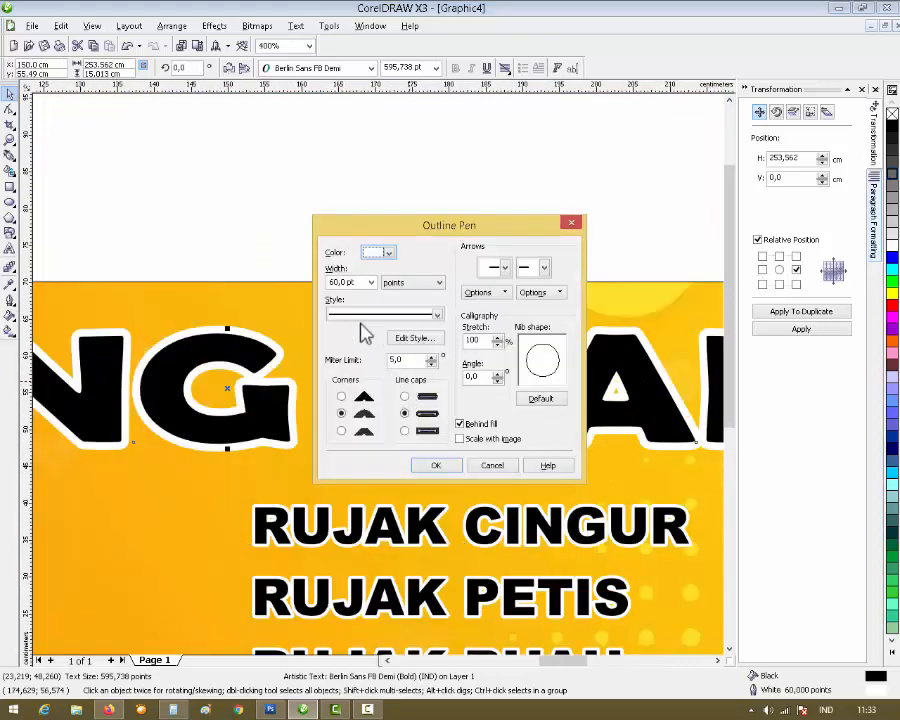
pyautogui.doubleClick(362, 281)
pyautogui.write('50')
pyautogui.click(437, 466)
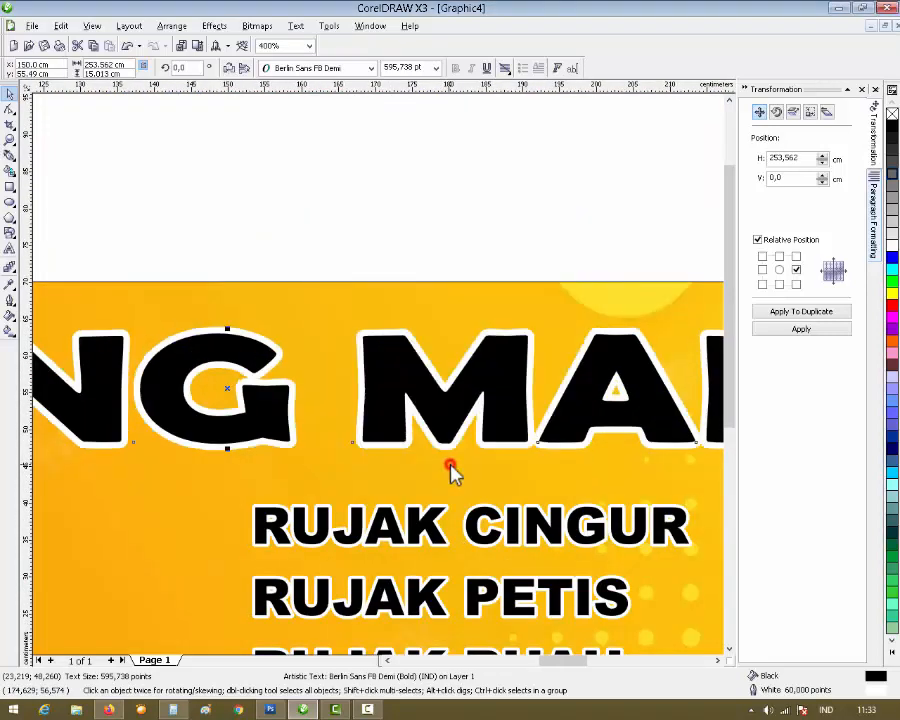
pyautogui.click(409, 228)
pyautogui.scroll(-3, 388, 375)
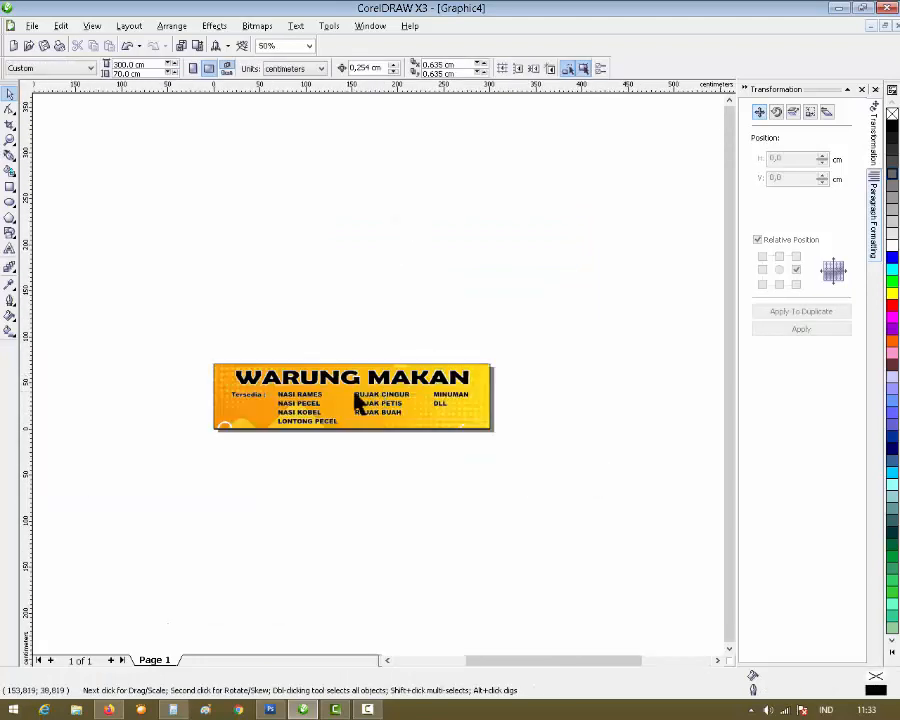
pyautogui.scroll(1, 358, 390)
pyautogui.click(410, 508)
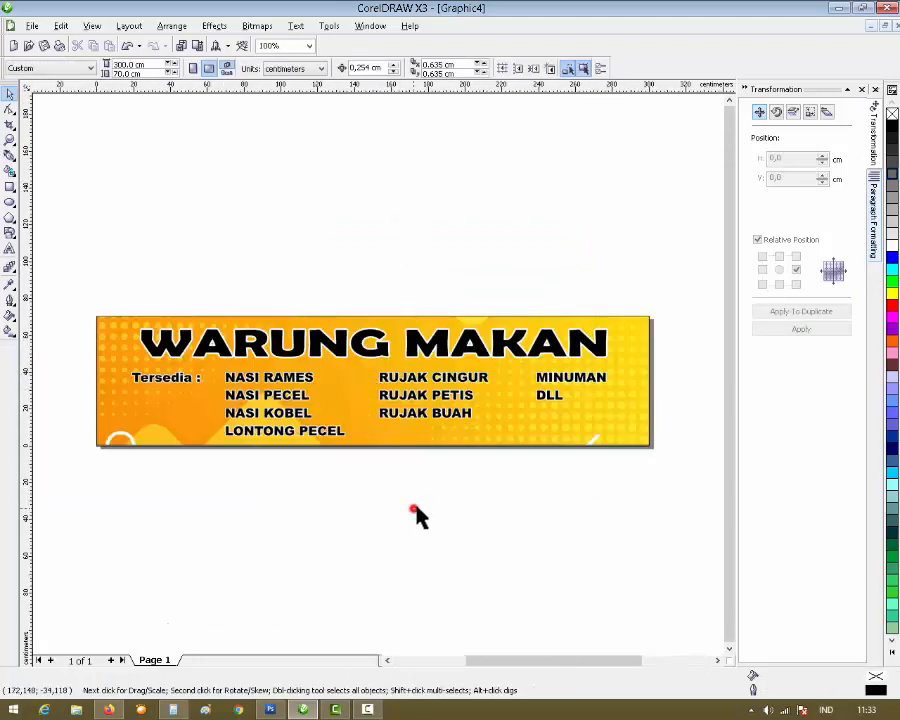
# Step: Try a red fill on the "WARUNG MAKAN" heading and undo it
pyautogui.click(498, 350)
pyautogui.click(893, 305)
pyautogui.click(575, 527)
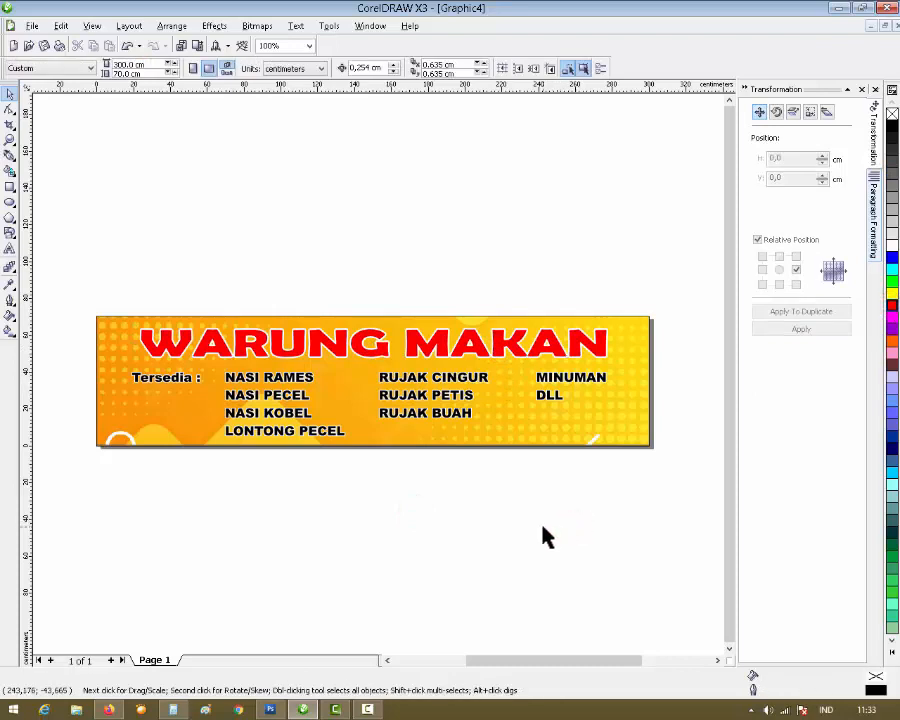
pyautogui.hotkey('ctrl', 'z')
# Step: Try a red fill on the "Tersedia :" label and the three menu columns, and undo it
pyautogui.click(576, 500)
pyautogui.moveTo(638, 498); pyautogui.dragTo(100, 372)
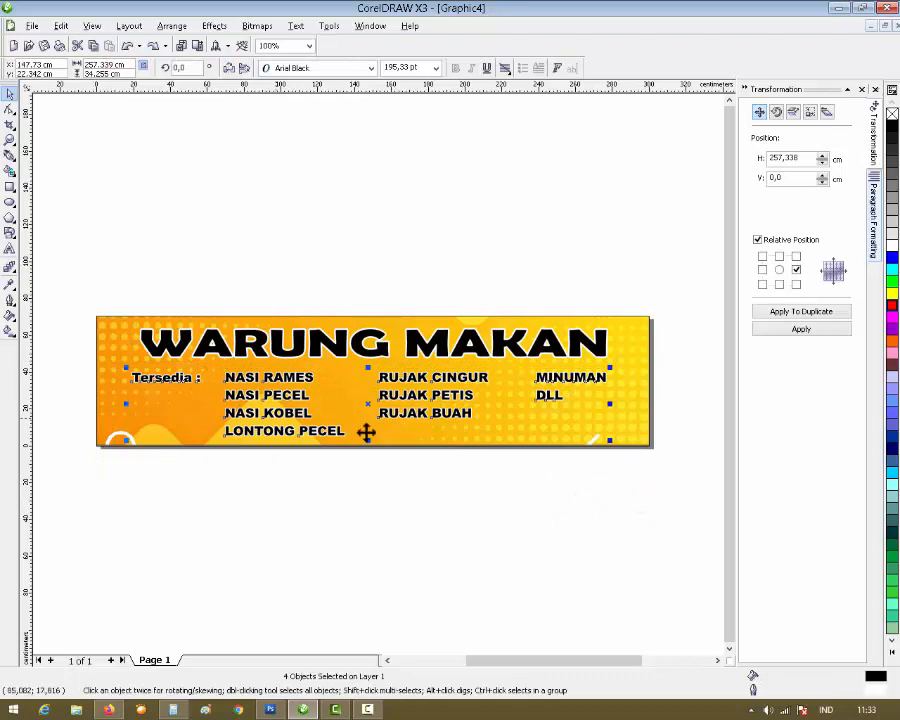
pyautogui.click(893, 311)
pyautogui.hotkey('ctrl', 'z')
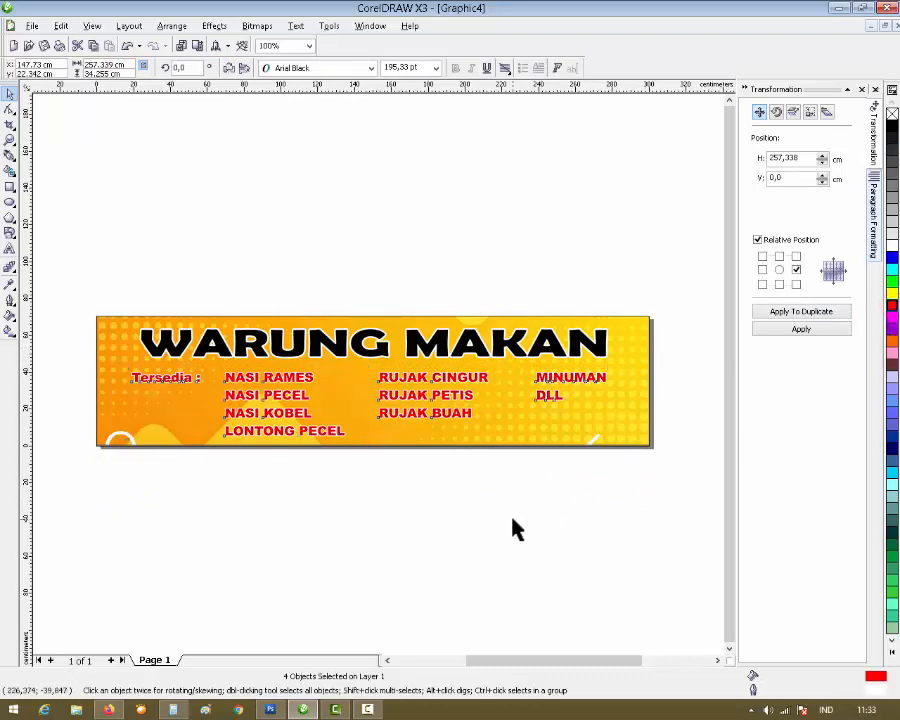
pyautogui.click(512, 521)
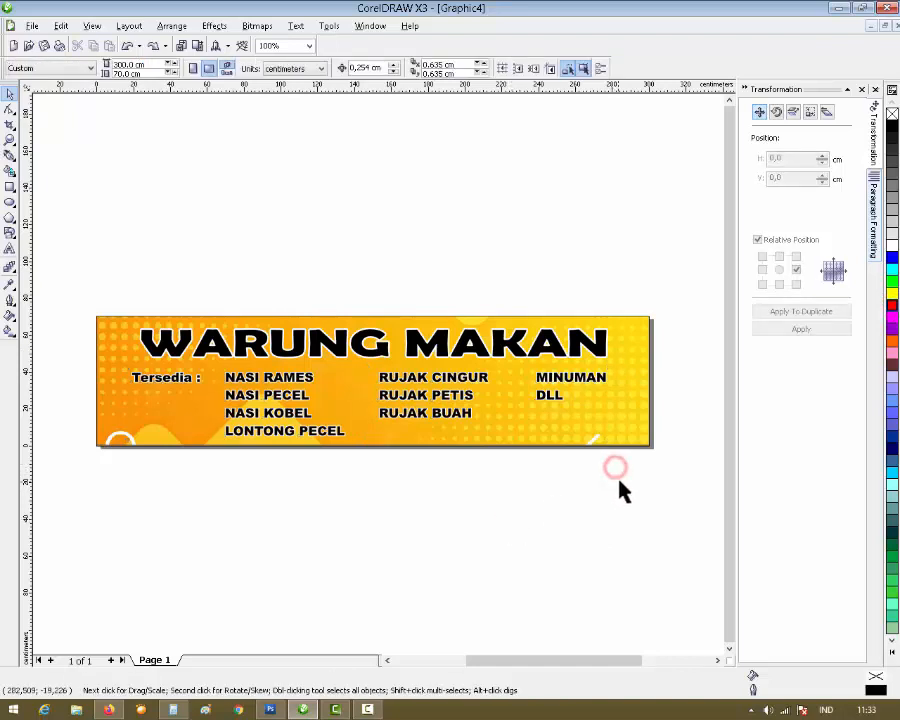
# Step: Apply a one-step outside contour to the "WARUNG MAKAN" heading with the Interactive Contour tool
pyautogui.click(600, 344)
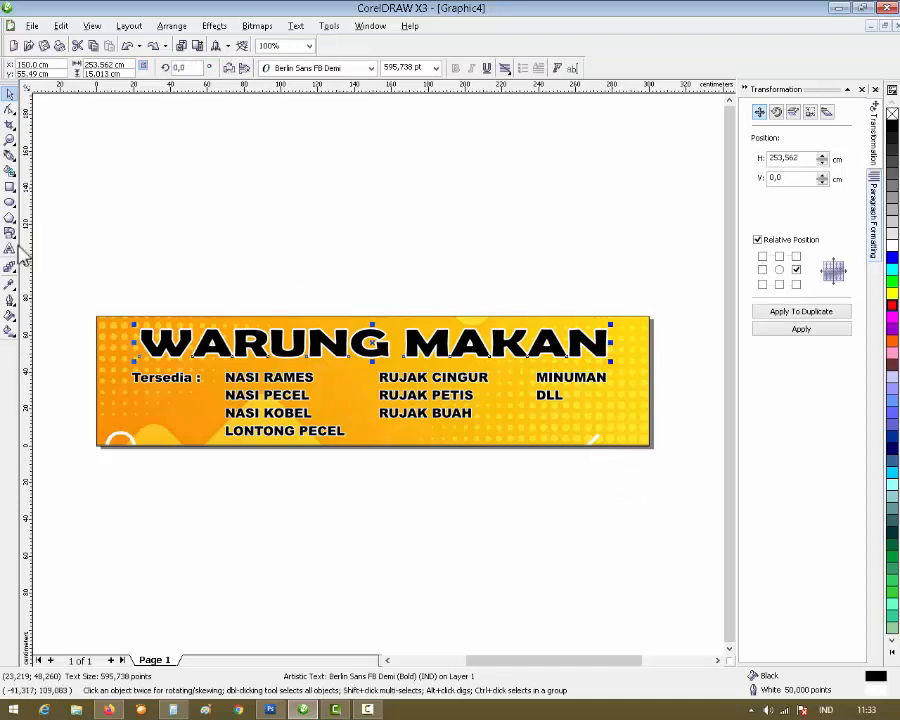
pyautogui.click(9, 267)
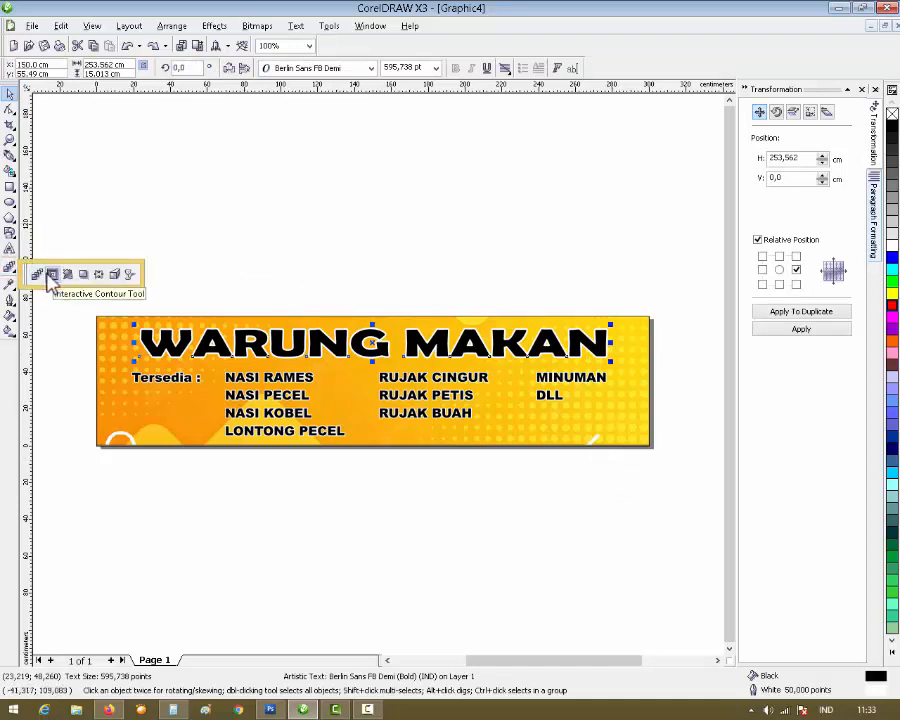
pyautogui.click(52, 273)
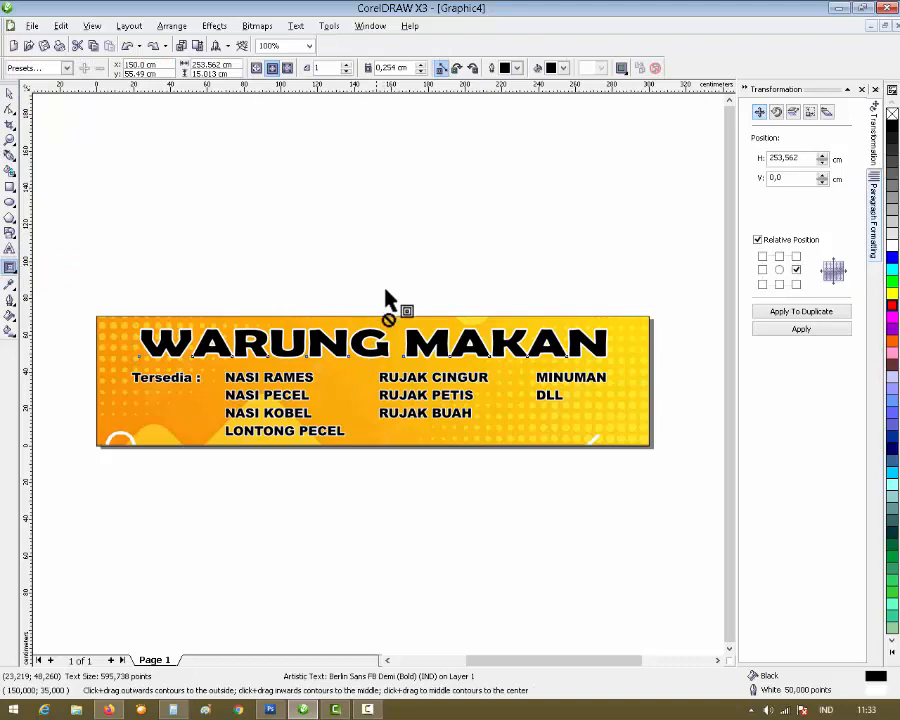
pyautogui.click(286, 67)
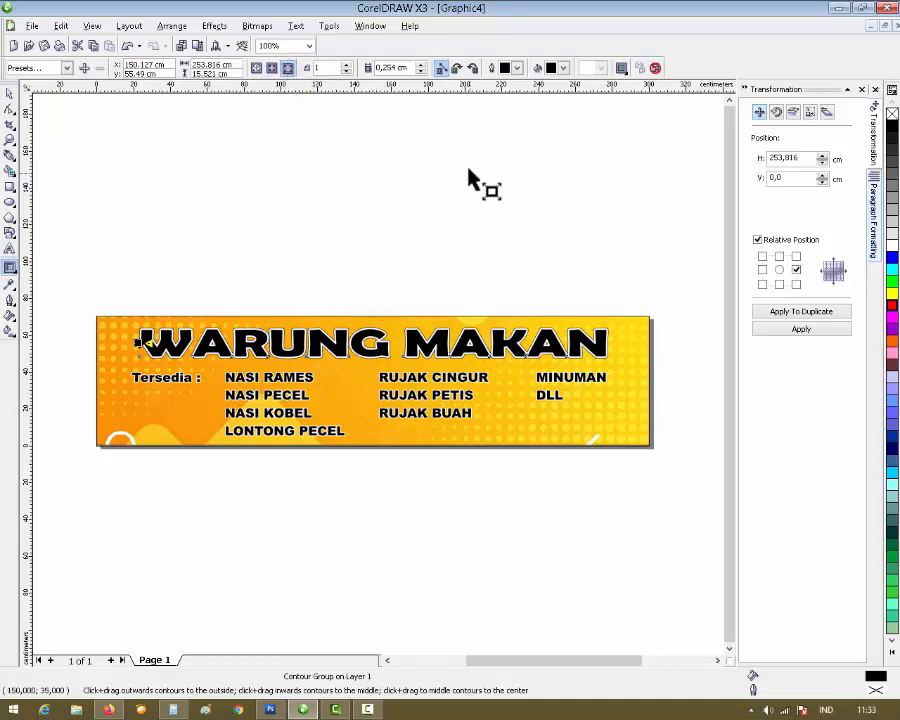
pyautogui.scroll(2, 405, 340)
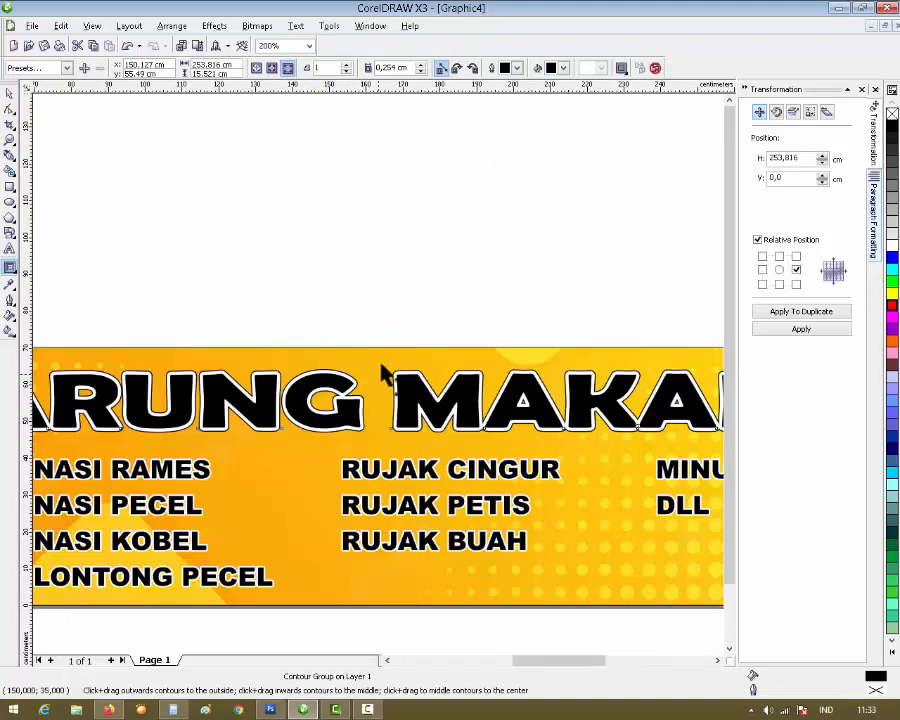
# Step: Try red, pale yellow and bright yellow as the outline colour of the heading's contour
pyautogui.click(516, 68)
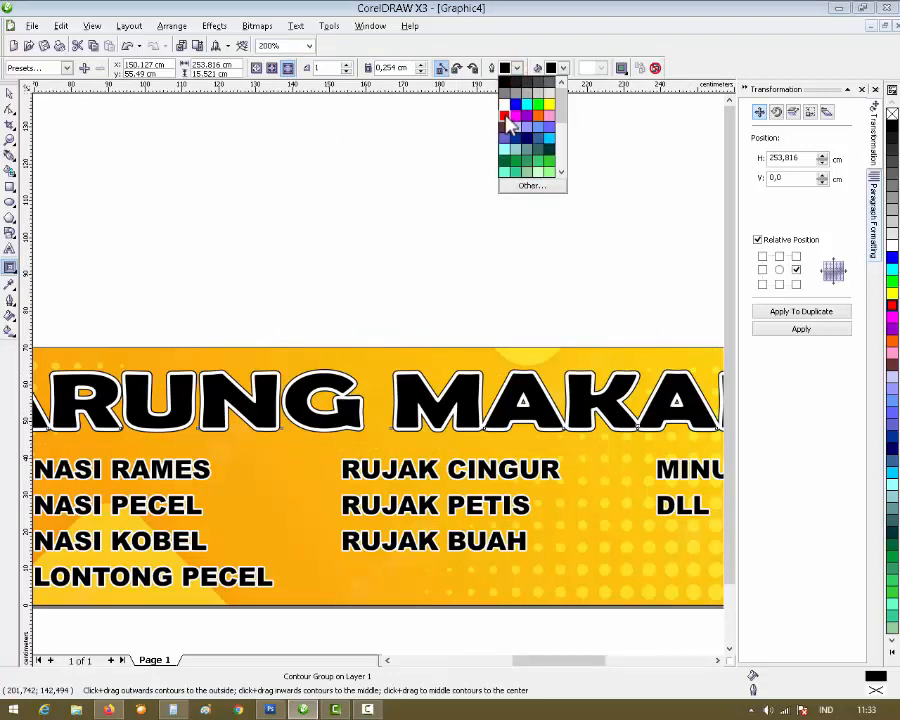
pyautogui.click(506, 118)
pyautogui.click(516, 68)
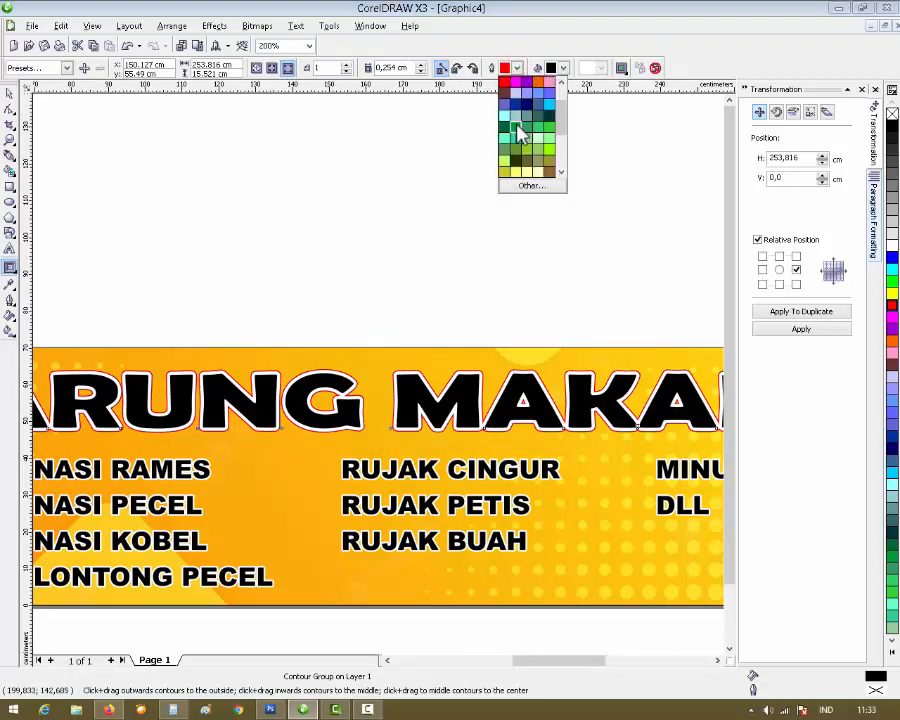
pyautogui.scroll(-3, 520, 142)
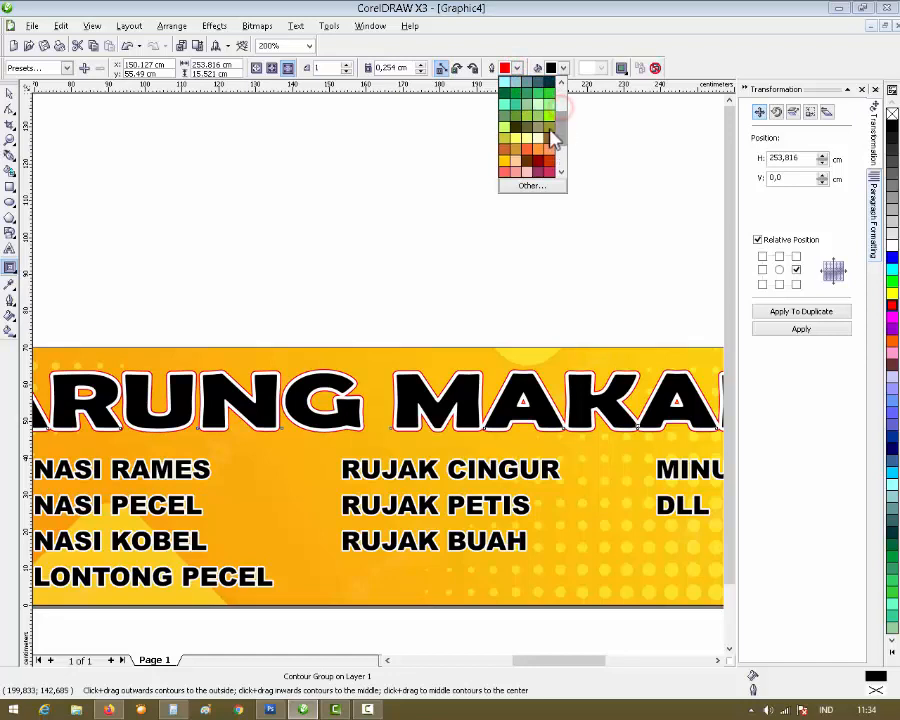
pyautogui.click(516, 141)
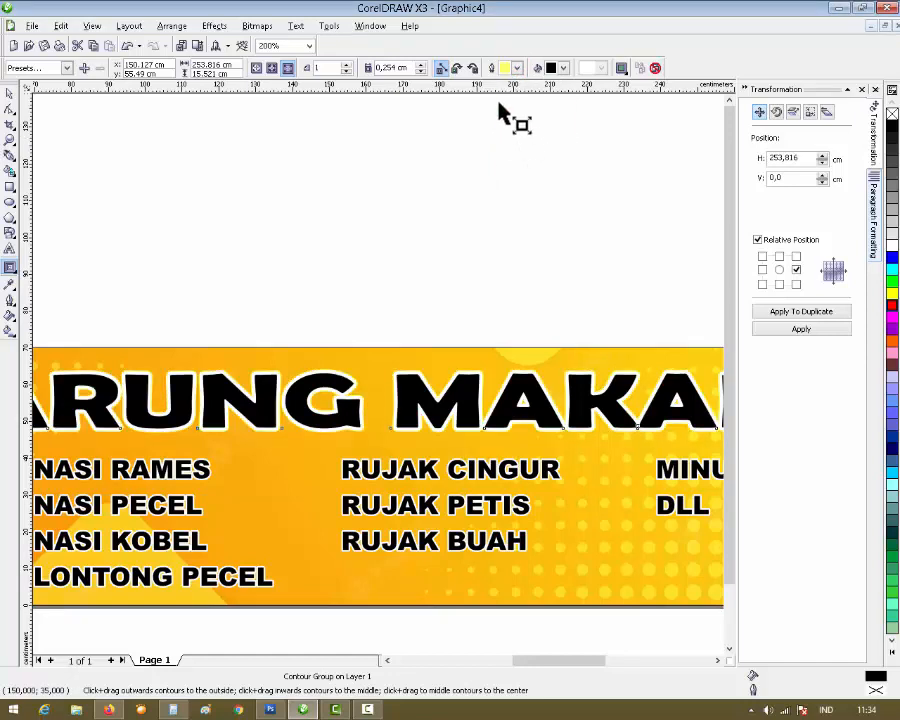
pyautogui.click(516, 68)
pyautogui.moveTo(564, 134); pyautogui.dragTo(567, 101)
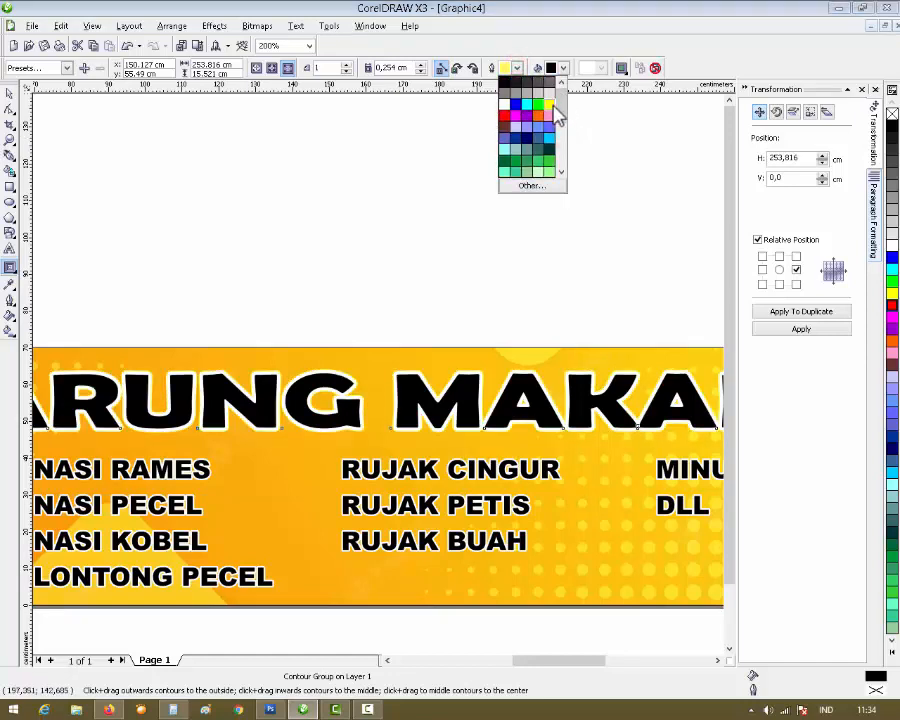
pyautogui.click(550, 103)
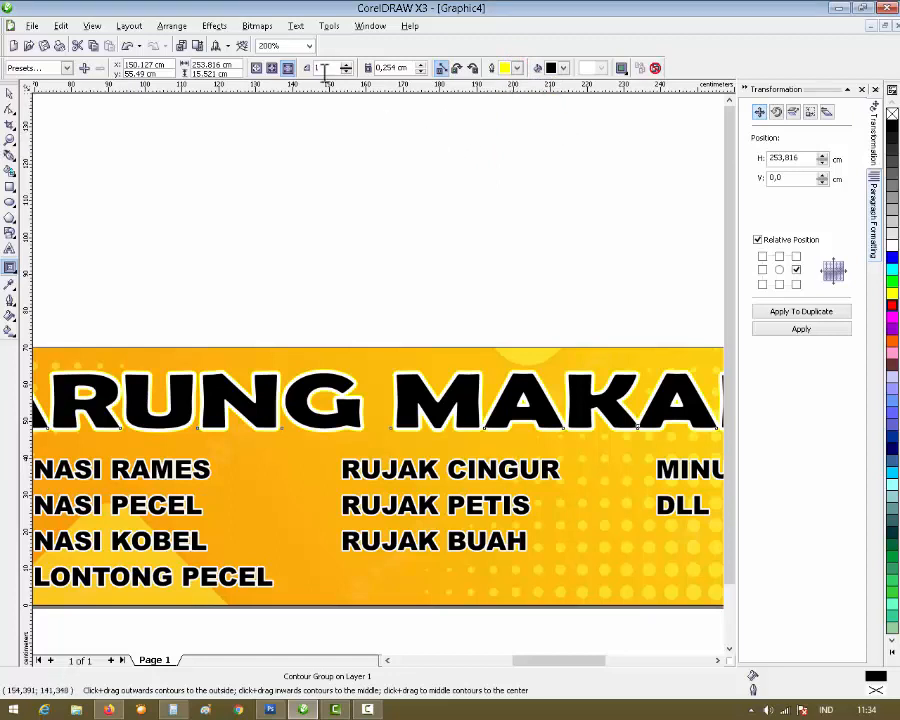
# Step: Set the offset of the heading's contour to 0.4 cm
pyautogui.doubleClick(396, 68)
pyautogui.write('4')
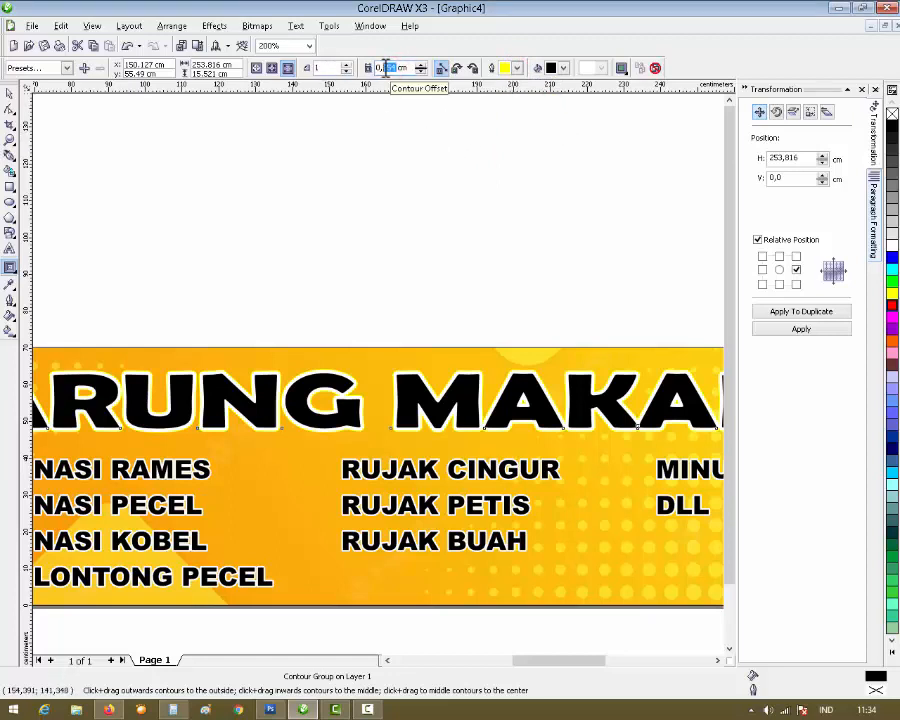
pyautogui.press('Return')
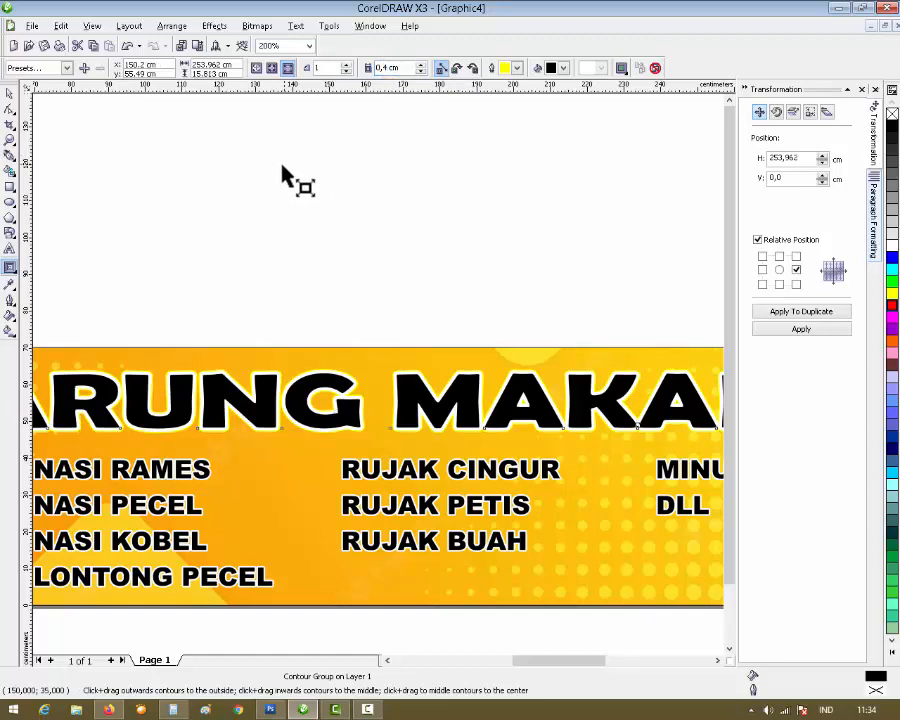
# Step: Compare blue, lime green and yellow outline colours on the widened contour around the heading
pyautogui.click(517, 70)
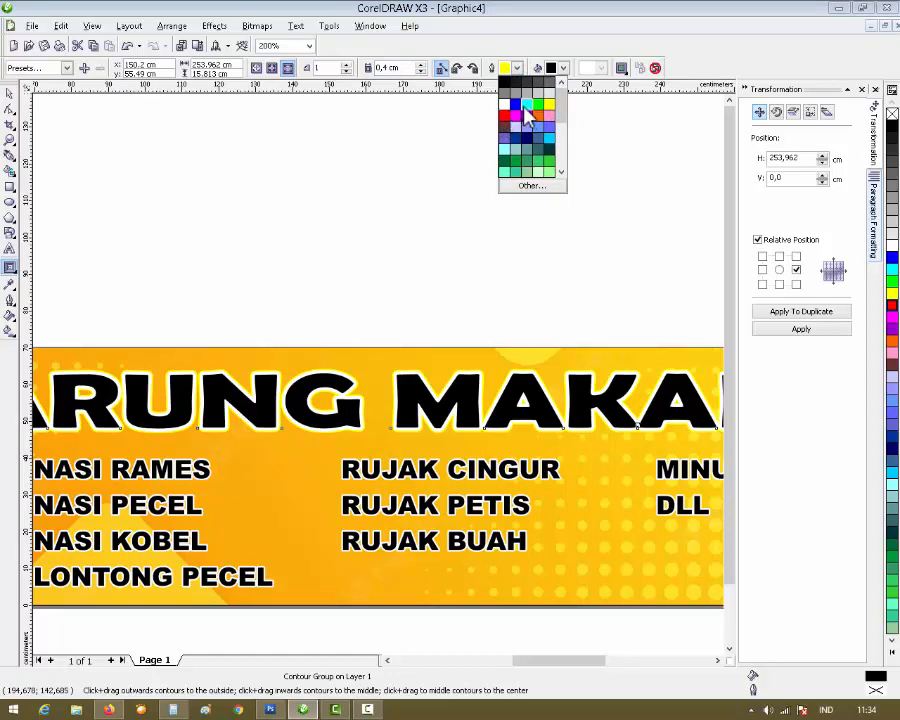
pyautogui.click(516, 104)
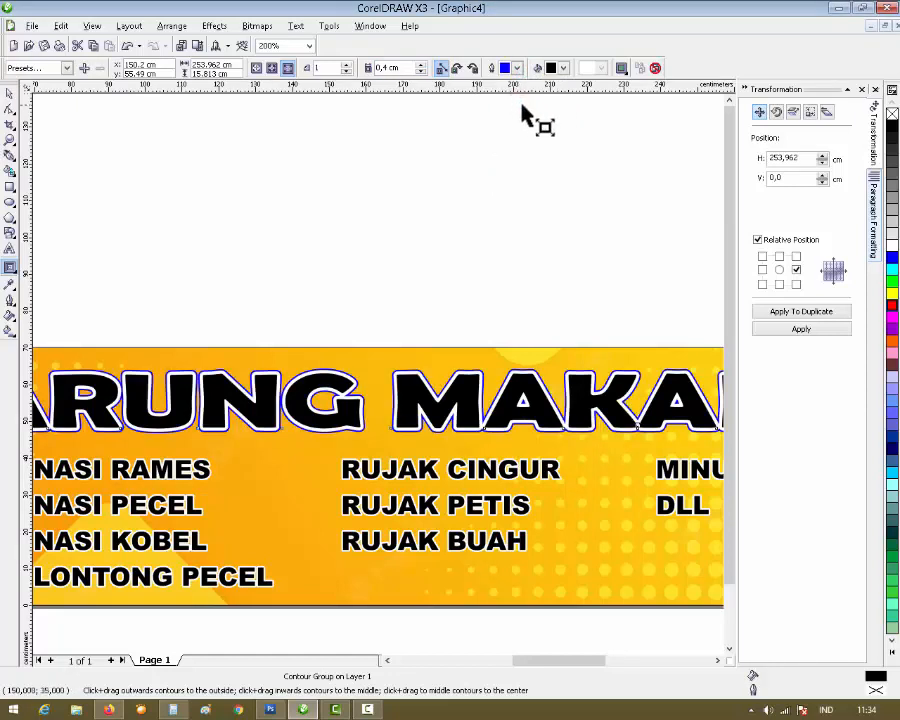
pyautogui.click(517, 68)
pyautogui.click(547, 160)
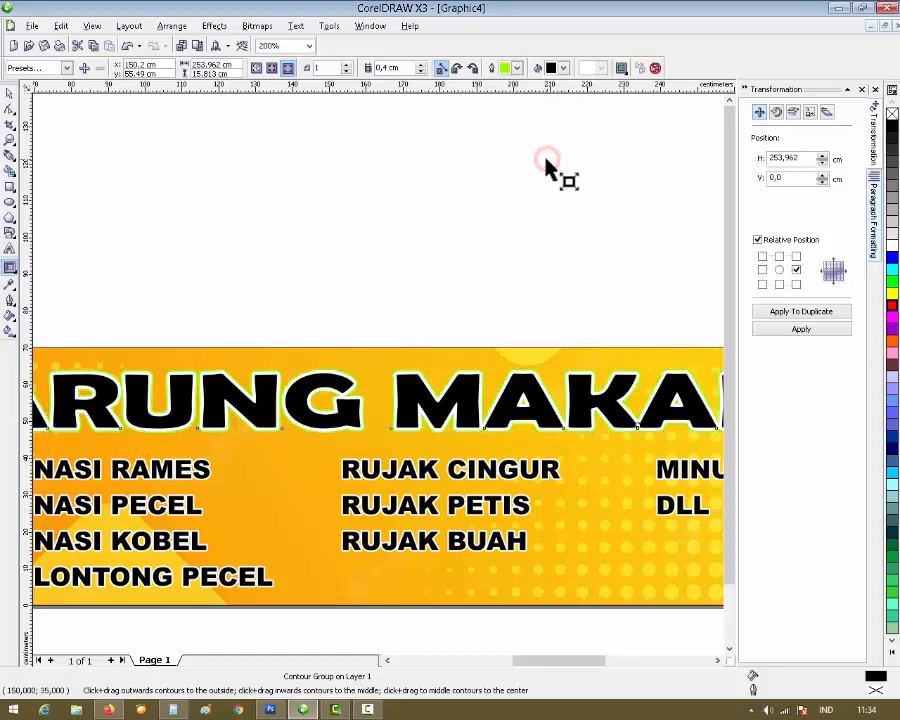
pyautogui.click(517, 68)
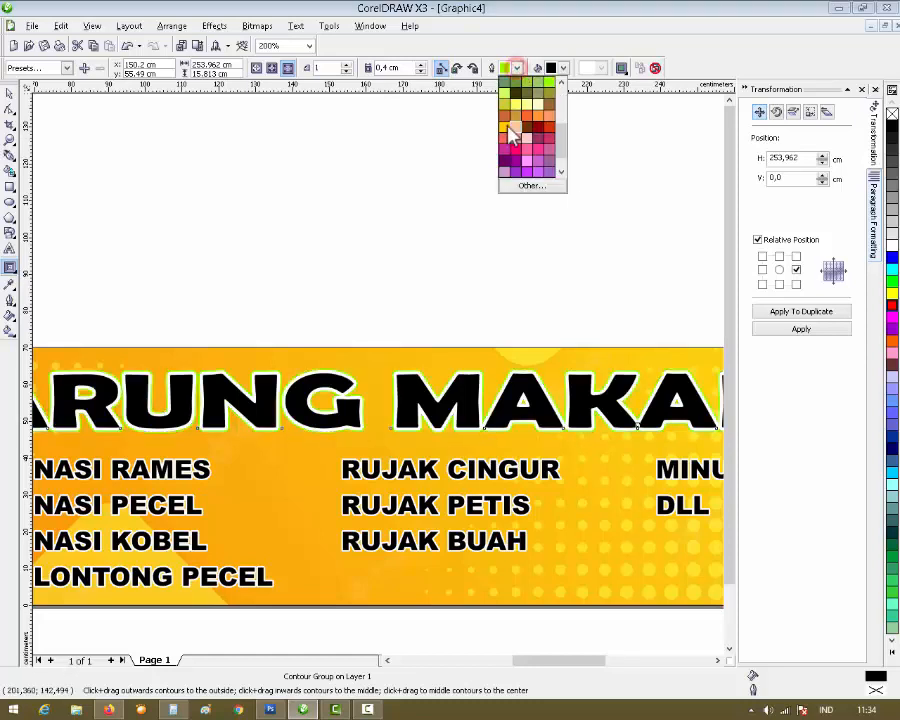
pyautogui.scroll(-3, 556, 128)
pyautogui.click(550, 95)
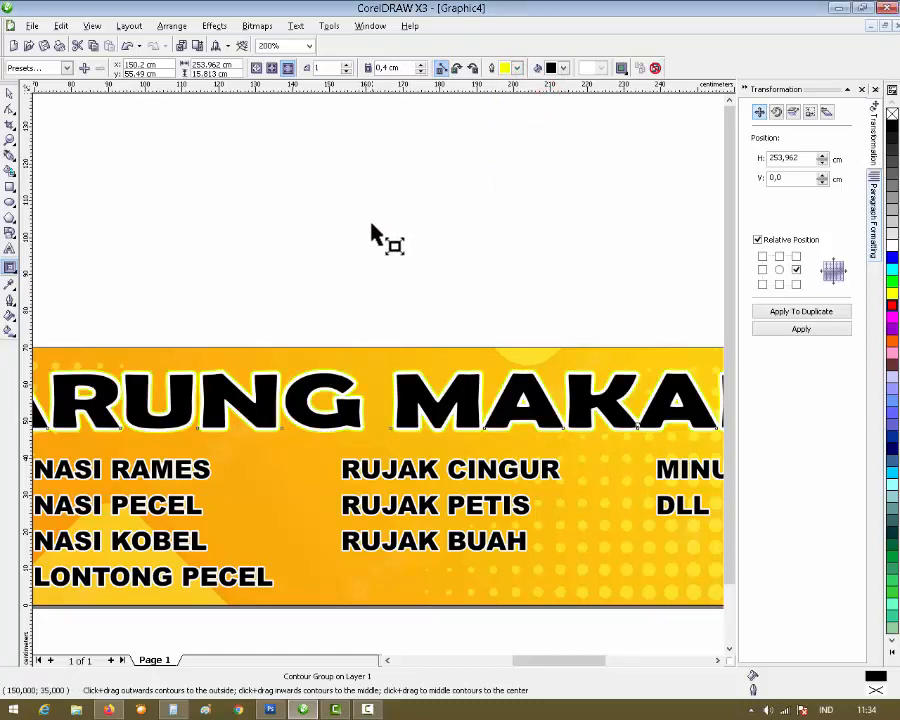
# Step: Set the heading contour's outline colour to deep golden yellow and inspect the lettering up close
pyautogui.scroll(-2, 368, 370)
pyautogui.scroll(1, 344, 428)
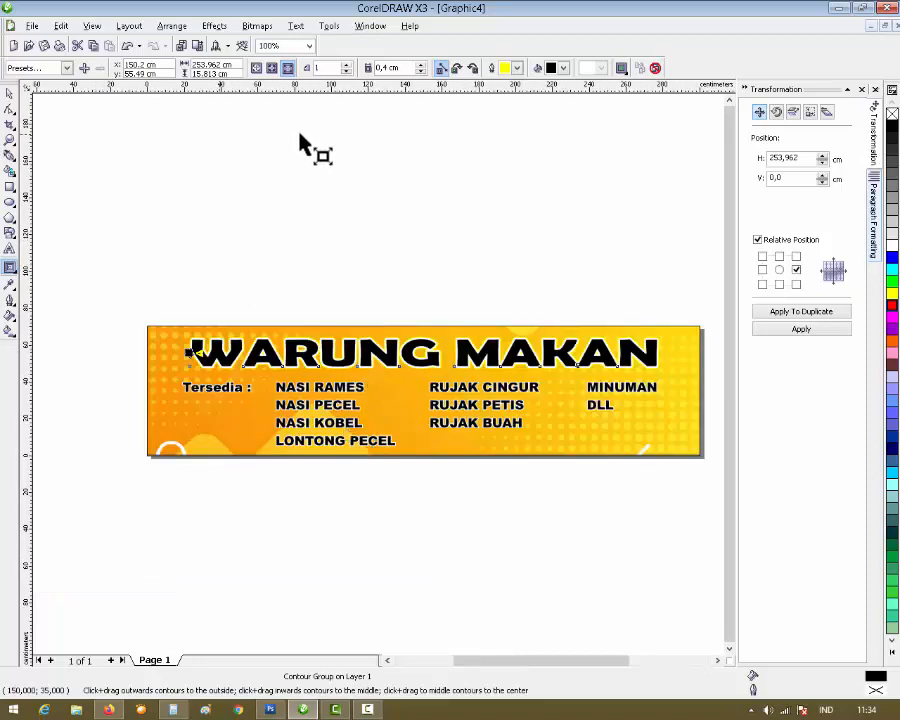
pyautogui.click(517, 68)
pyautogui.moveTo(563, 120); pyautogui.dragTo(564, 156)
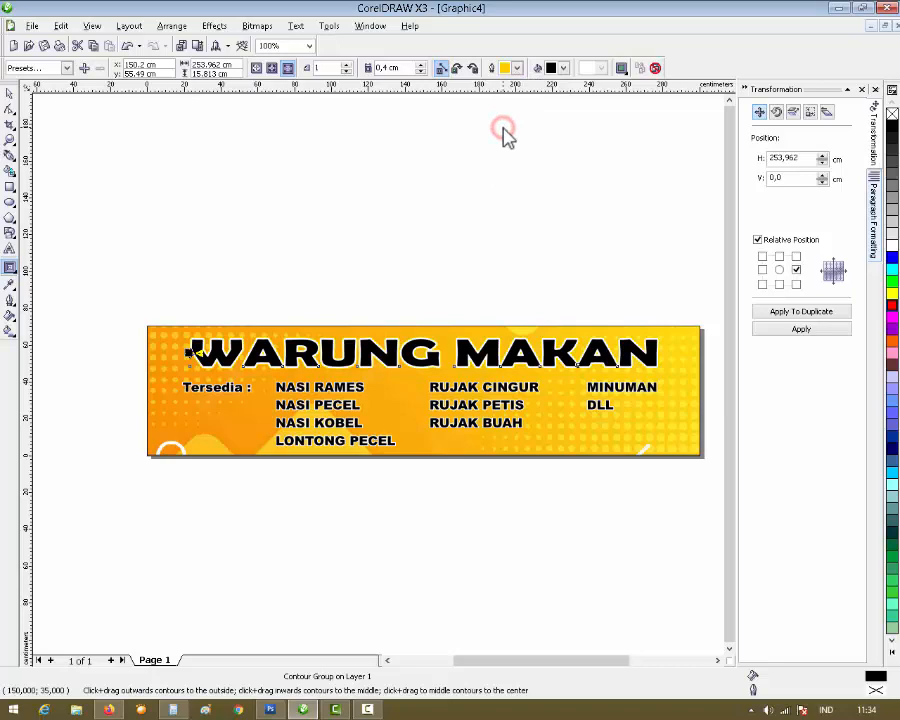
pyautogui.click(9, 92)
pyautogui.click(252, 202)
pyautogui.click(362, 356)
pyautogui.scroll(2, 380, 385)
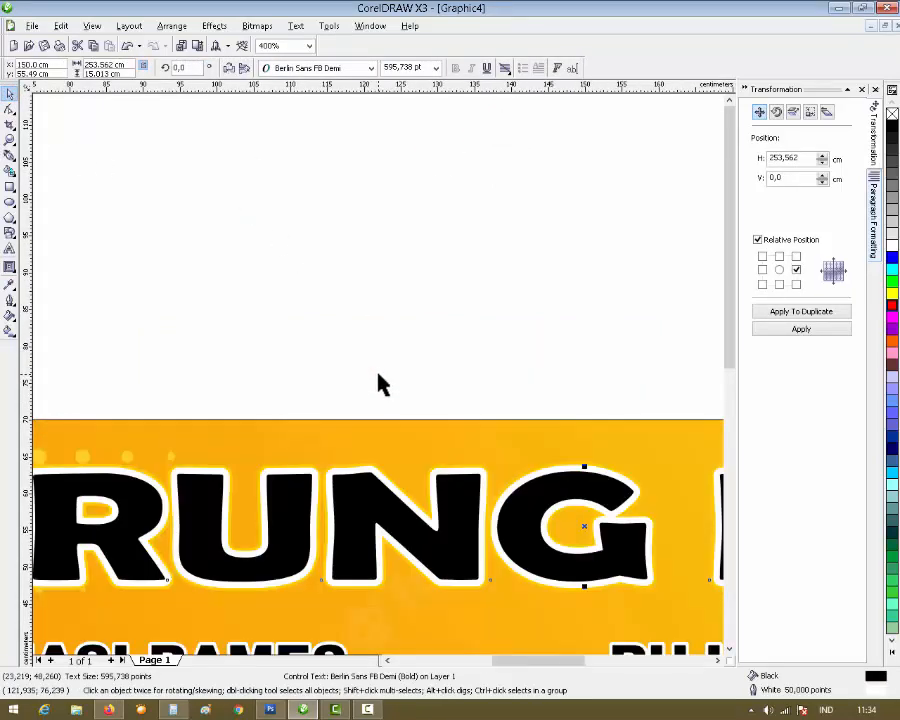
pyautogui.scroll(-2, 378, 384)
pyautogui.click(395, 320)
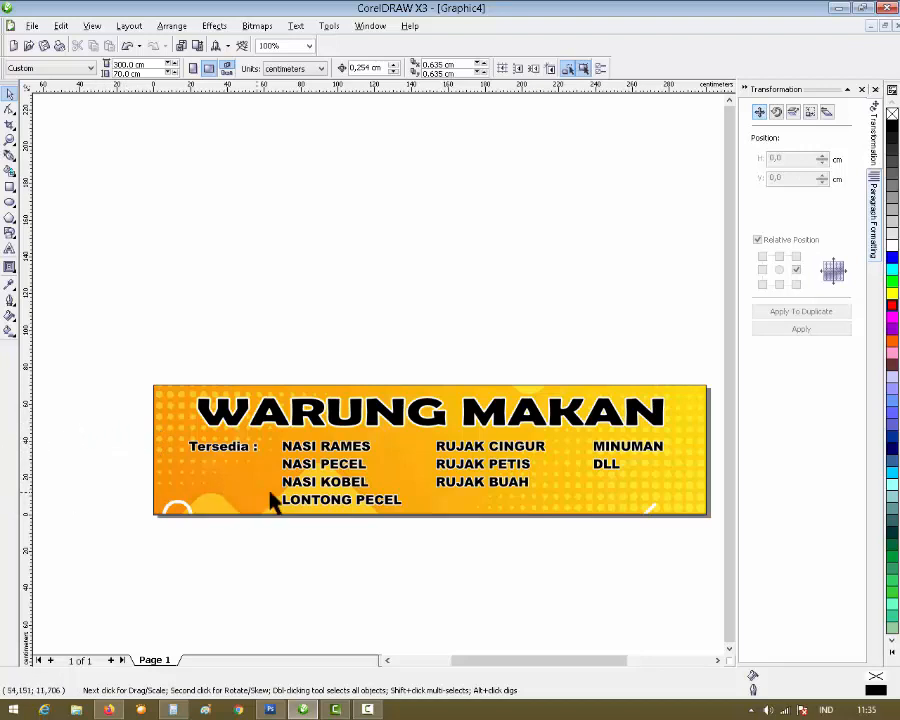
pyautogui.click(8, 157)
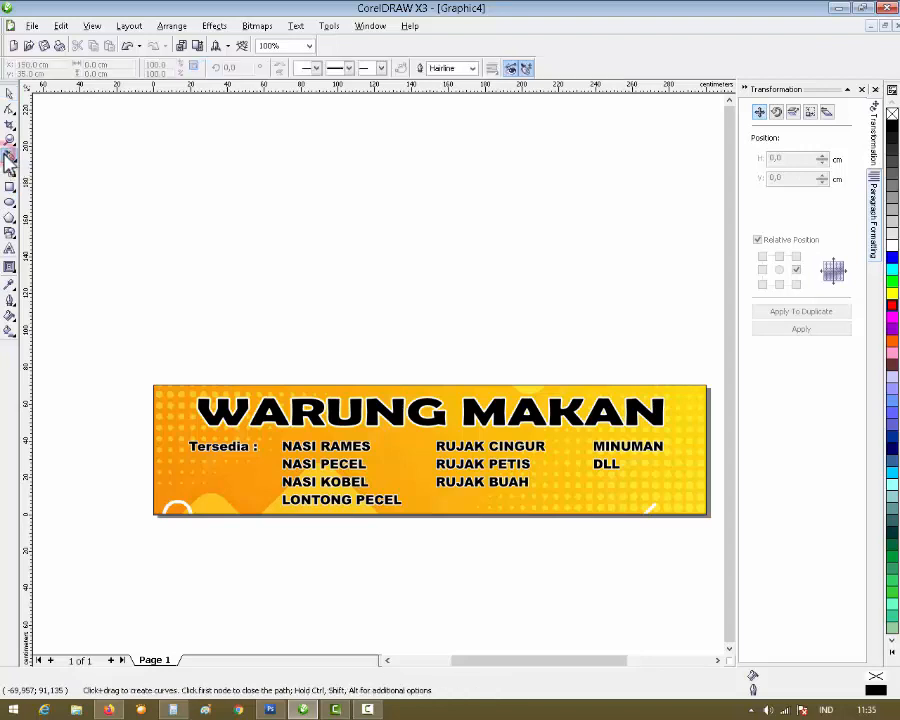
pyautogui.click(367, 710)
pyautogui.click(828, 647)
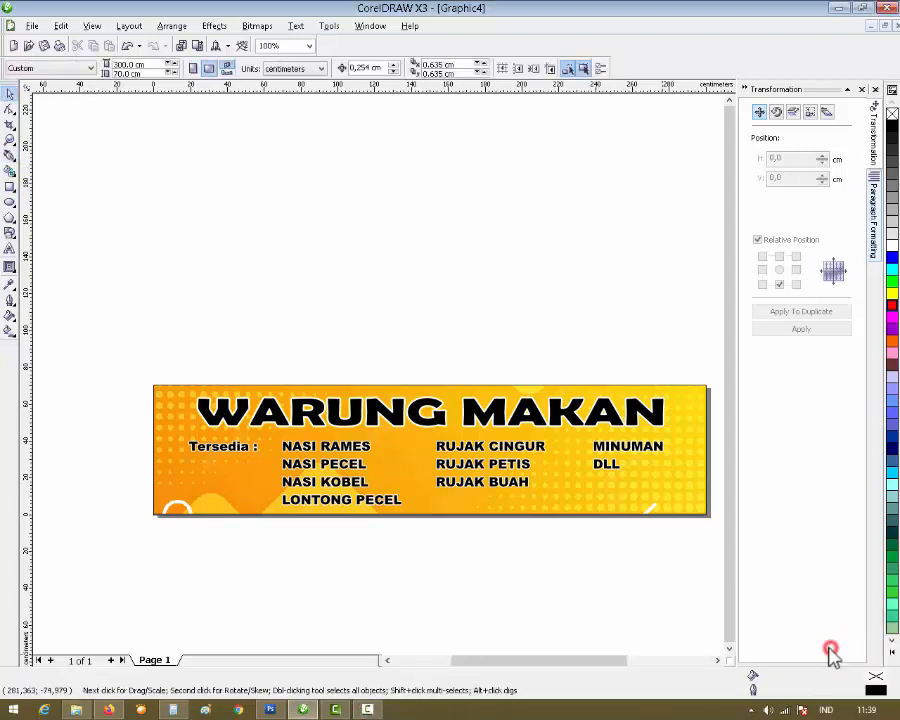
pyautogui.click(498, 565)
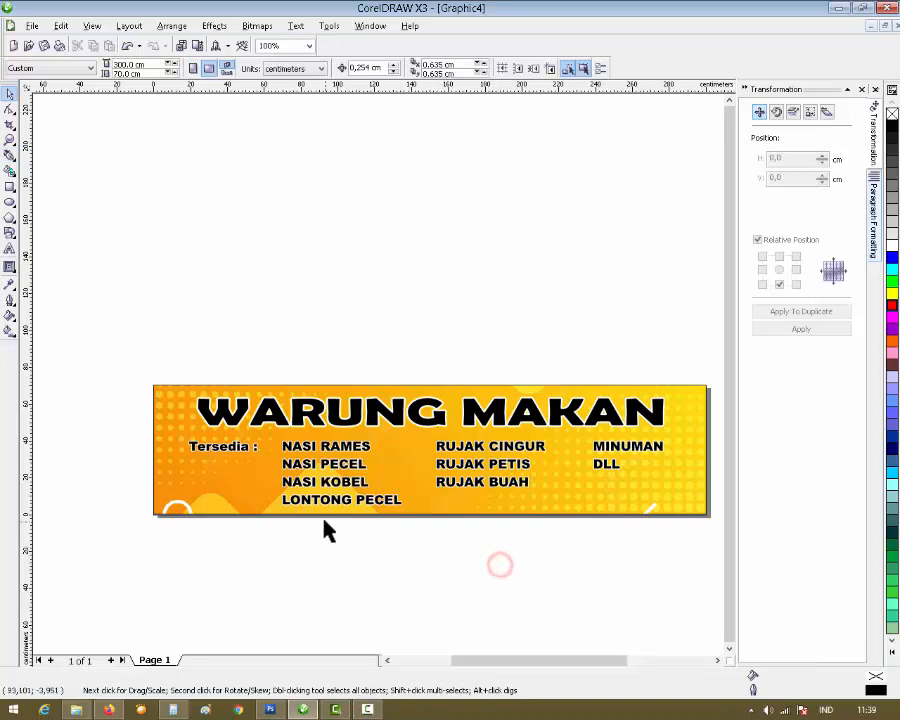
pyautogui.scroll(1, 378, 382)
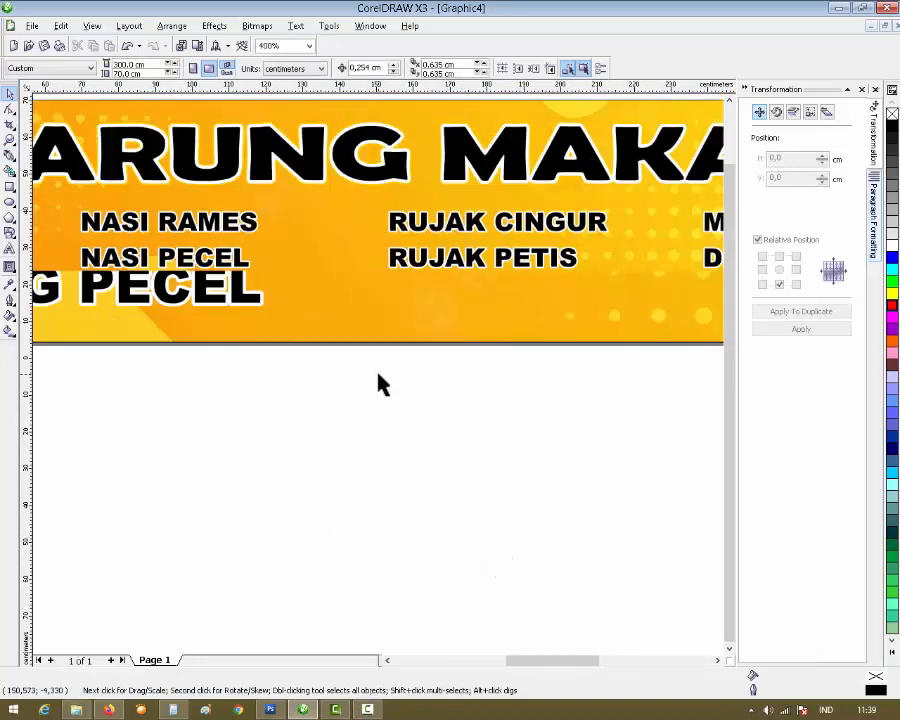
# Step: Switch to the browser and preview check mark images in the "icon centang png" image results
pyautogui.scroll(-1, 378, 382)
pyautogui.click(349, 412)
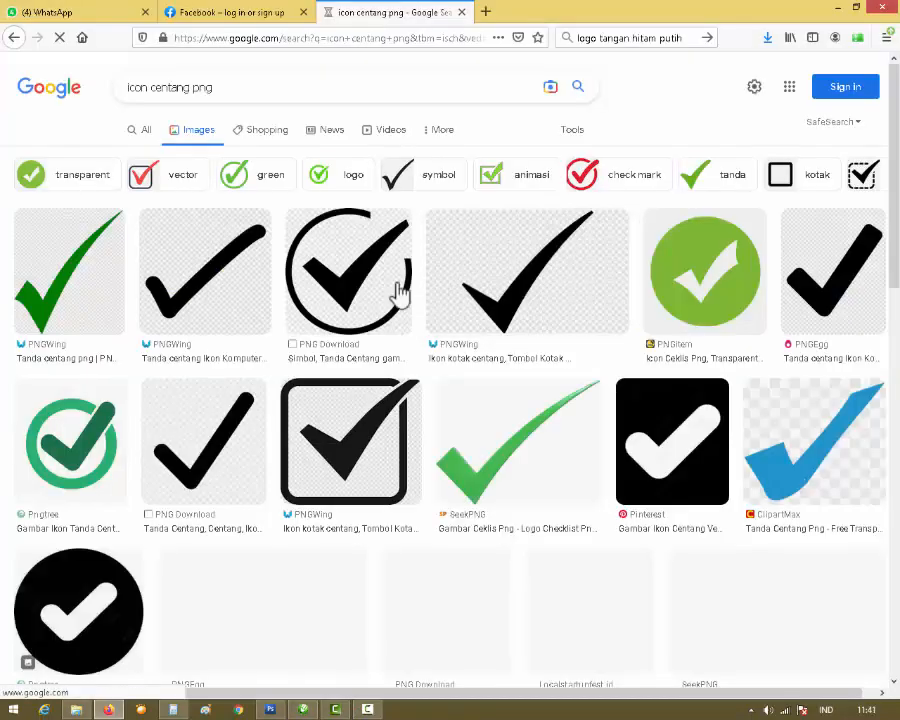
pyautogui.click(350, 287)
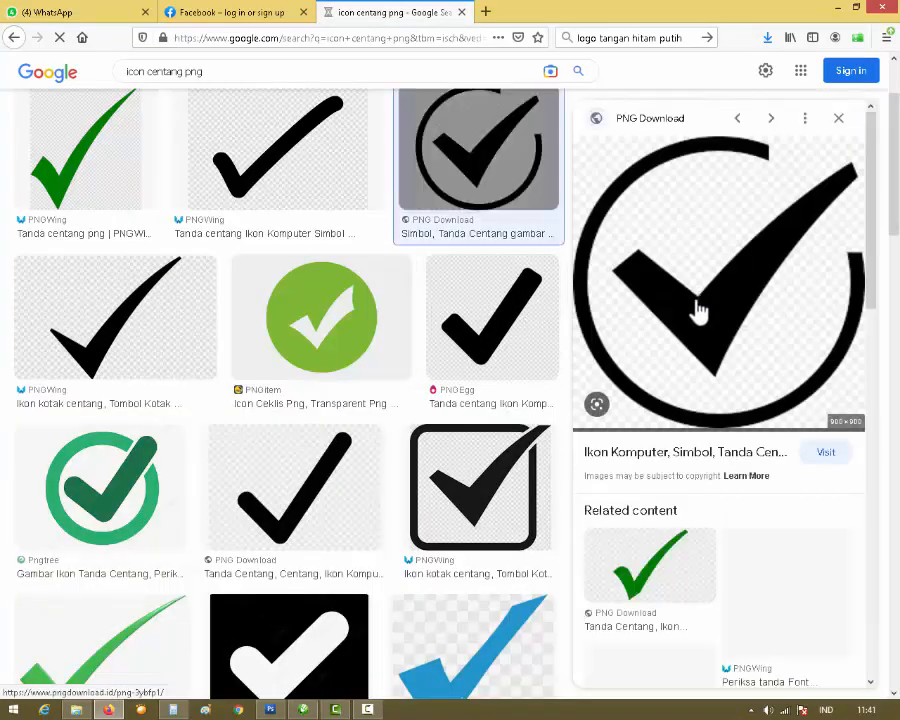
pyautogui.click(318, 325)
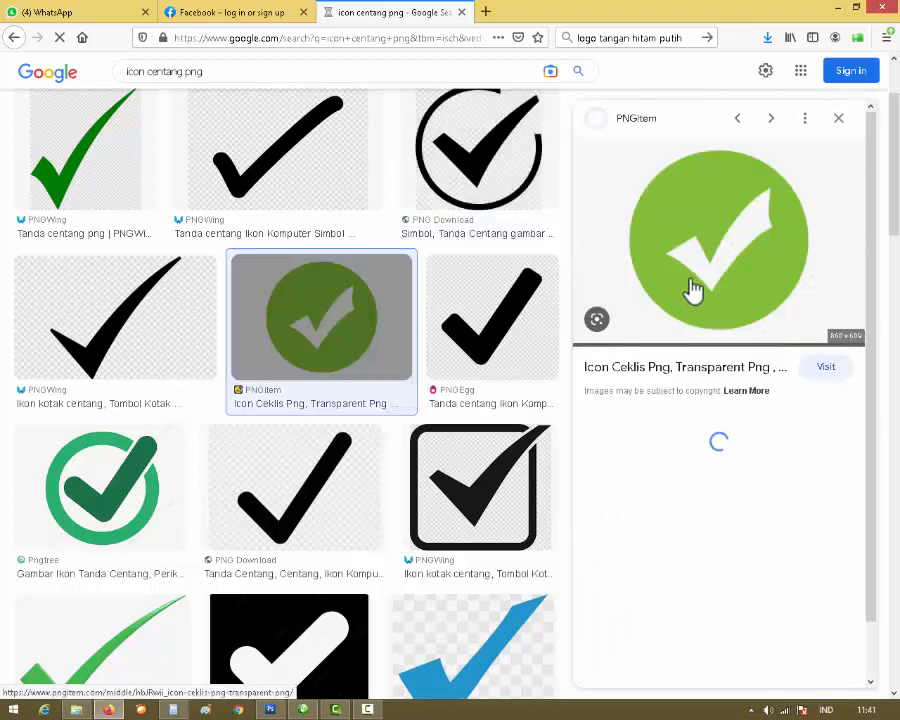
pyautogui.click(698, 256)
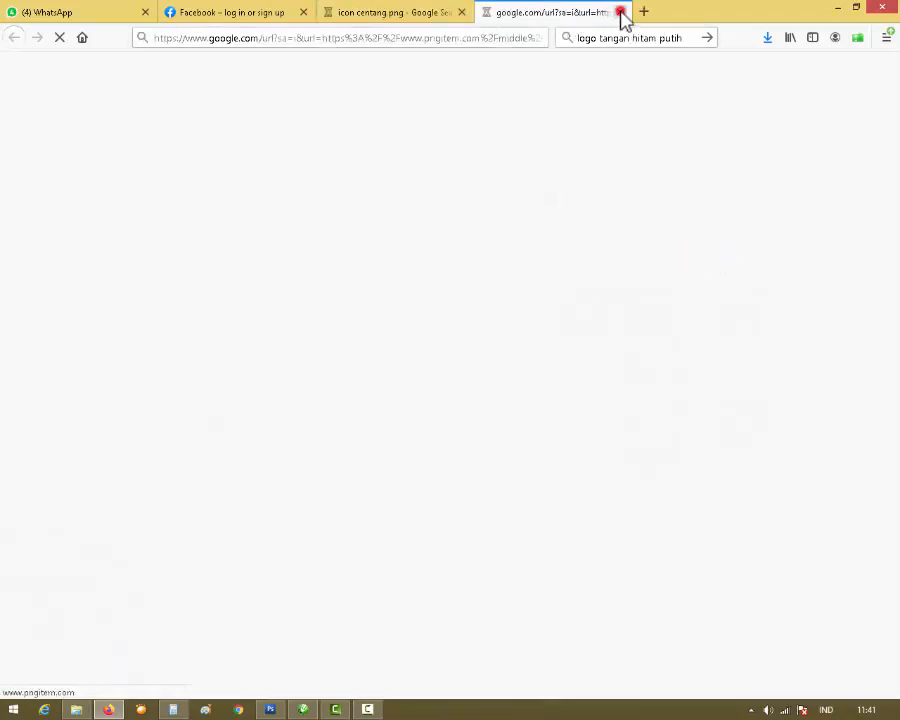
pyautogui.click(620, 17)
pyautogui.moveTo(708, 240); pyautogui.dragTo(789, 184)
# Step: Bring the green circled check mark image from Pngtree into the CorelDRAW document, below the banner
pyautogui.click(88, 482)
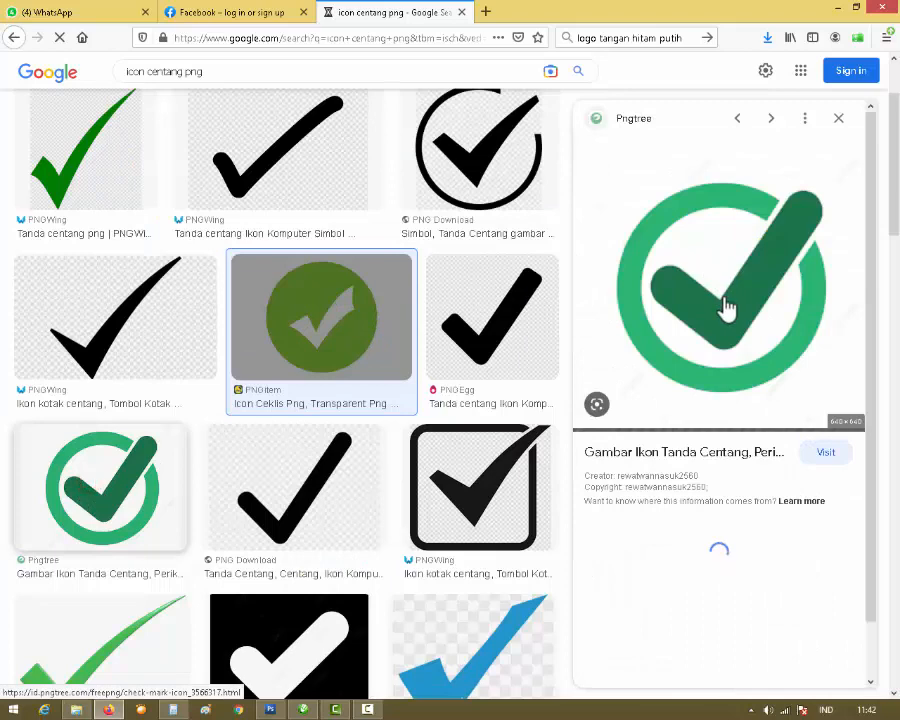
pyautogui.moveTo(724, 296); pyautogui.dragTo(408, 529)
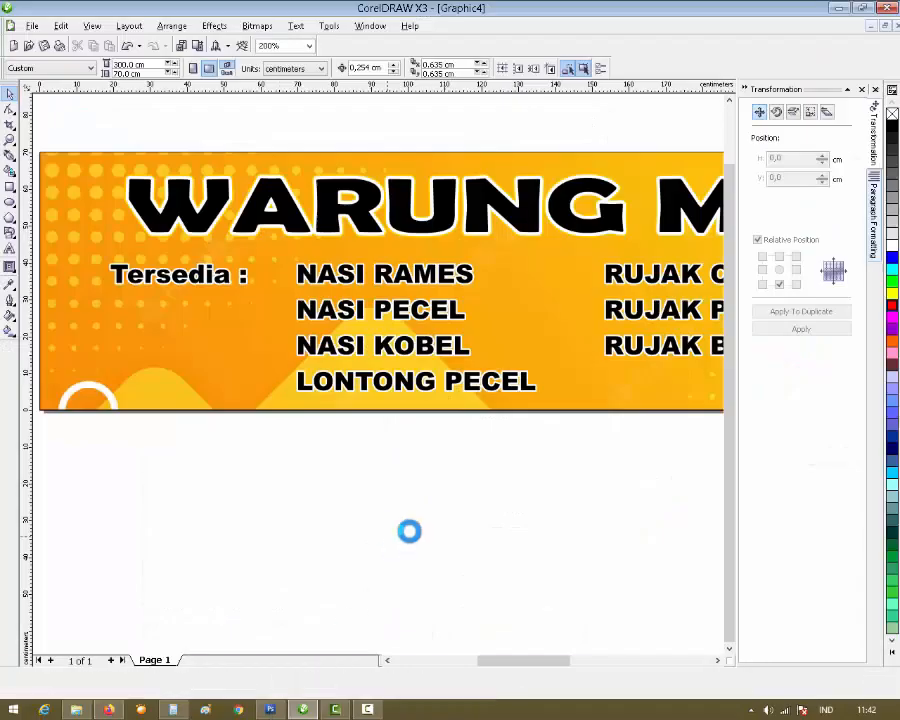
pyautogui.scroll(2, 400, 530)
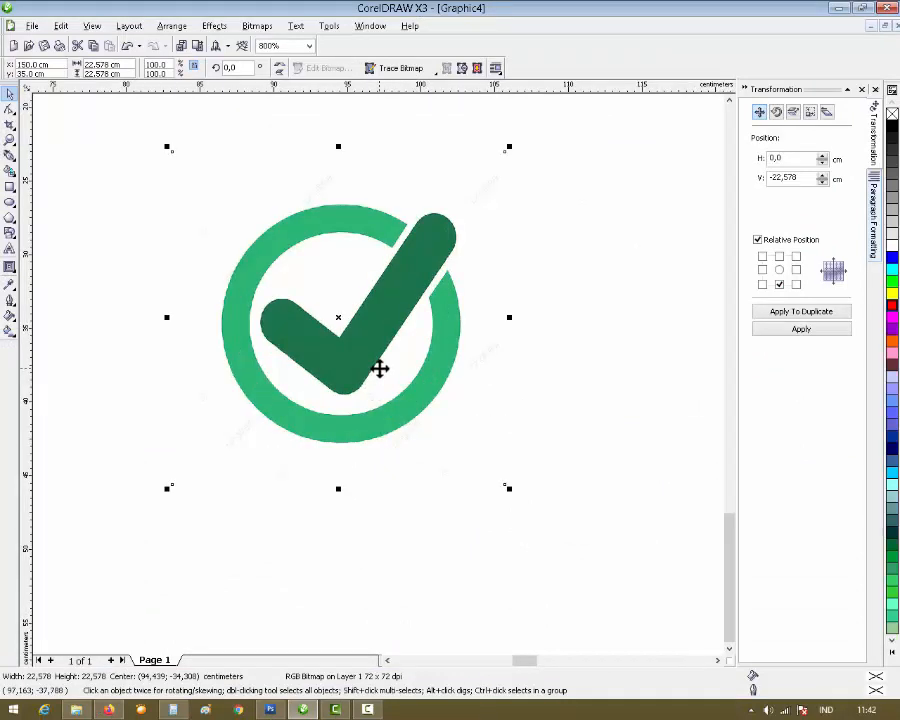
# Step: Trace the check mark bitmap into vector shapes, move the traced version aside and delete the original bitmap
pyautogui.click(400, 68)
pyautogui.click(406, 85)
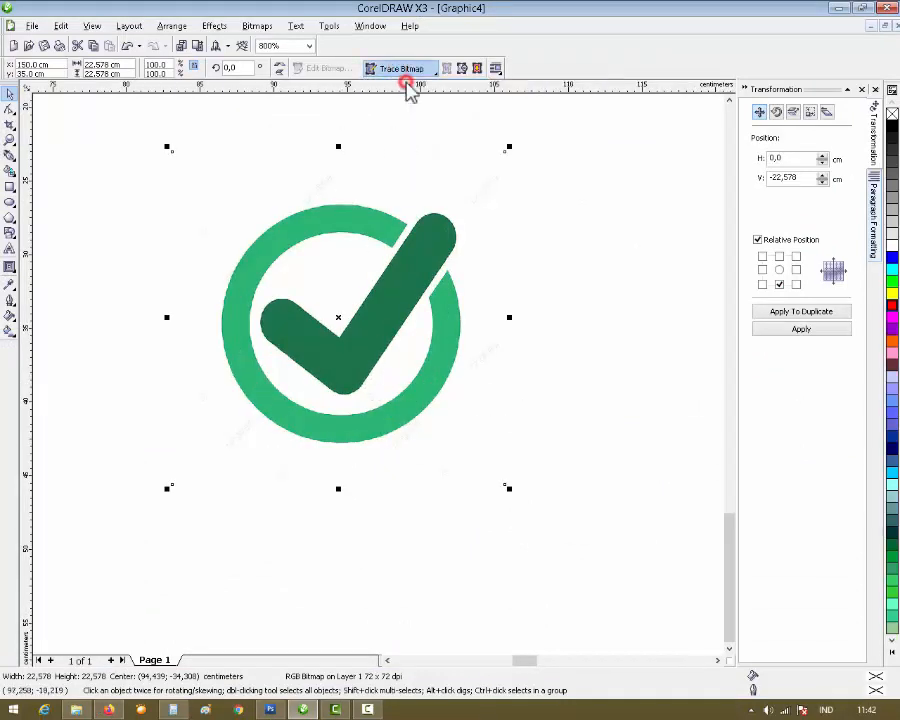
pyautogui.click(553, 283)
pyautogui.moveTo(400, 297)
pyautogui.mouseDown()
pyautogui.moveTo(649, 287)
pyautogui.moveTo(657, 296)
pyautogui.mouseUp()
pyautogui.click(312, 285)
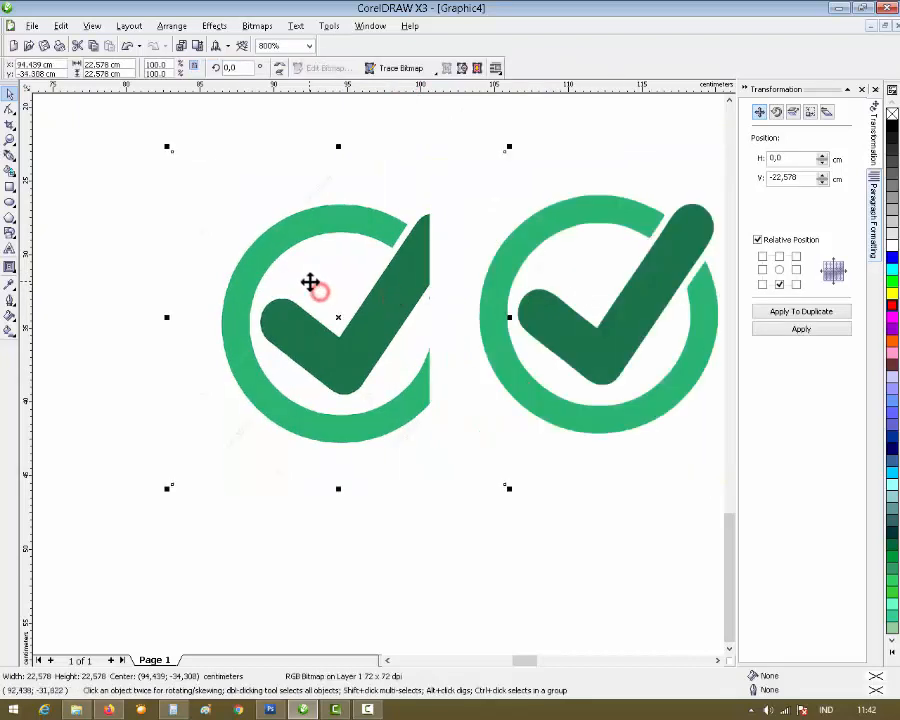
pyautogui.press('Delete')
# Step: Move the traced icon back below the banner, ungroup it and delete its white background shape
pyautogui.moveTo(562, 314)
pyautogui.mouseDown()
pyautogui.moveTo(339, 321)
pyautogui.moveTo(346, 316)
pyautogui.mouseUp()
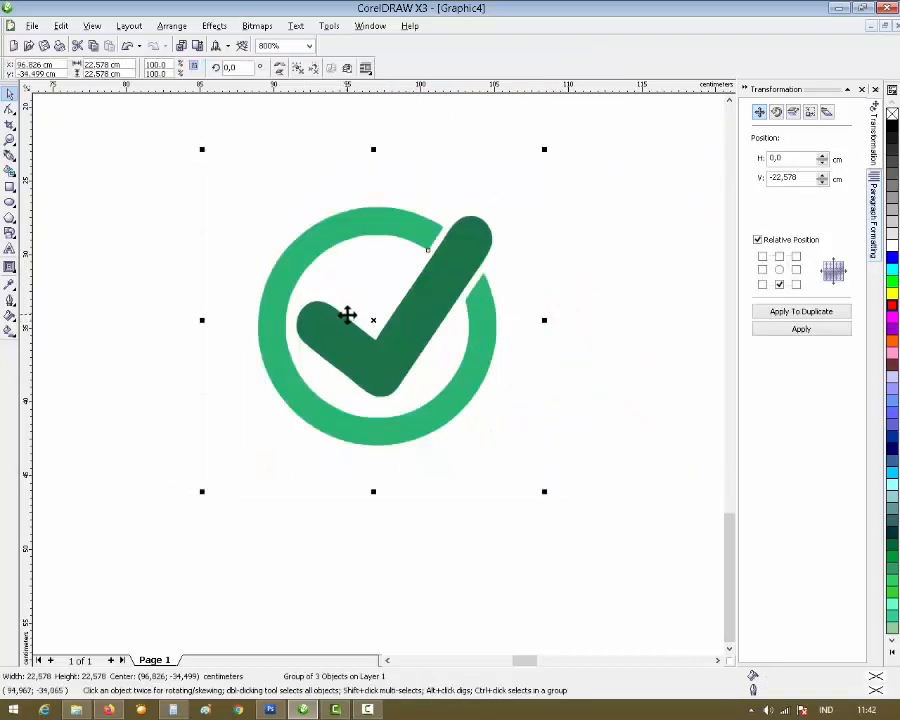
pyautogui.rightClick(346, 316)
pyautogui.click(390, 350)
pyautogui.click(633, 340)
pyautogui.click(505, 388)
pyautogui.press('Delete')
# Step: Fill the icon's check mark with red and its surrounding ring with black
pyautogui.click(404, 363)
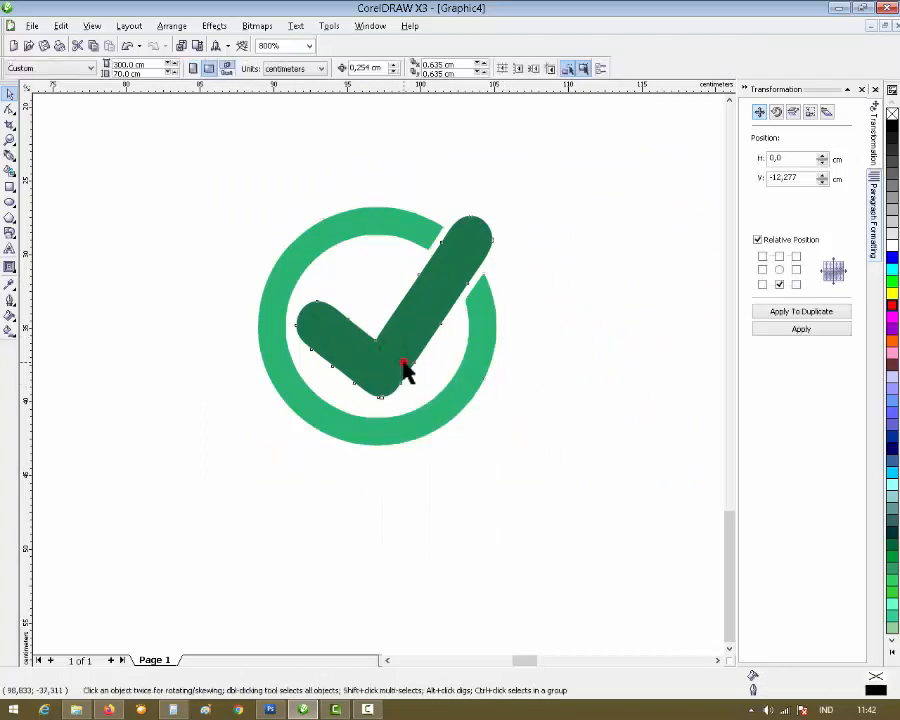
pyautogui.click(573, 410)
pyautogui.click(402, 342)
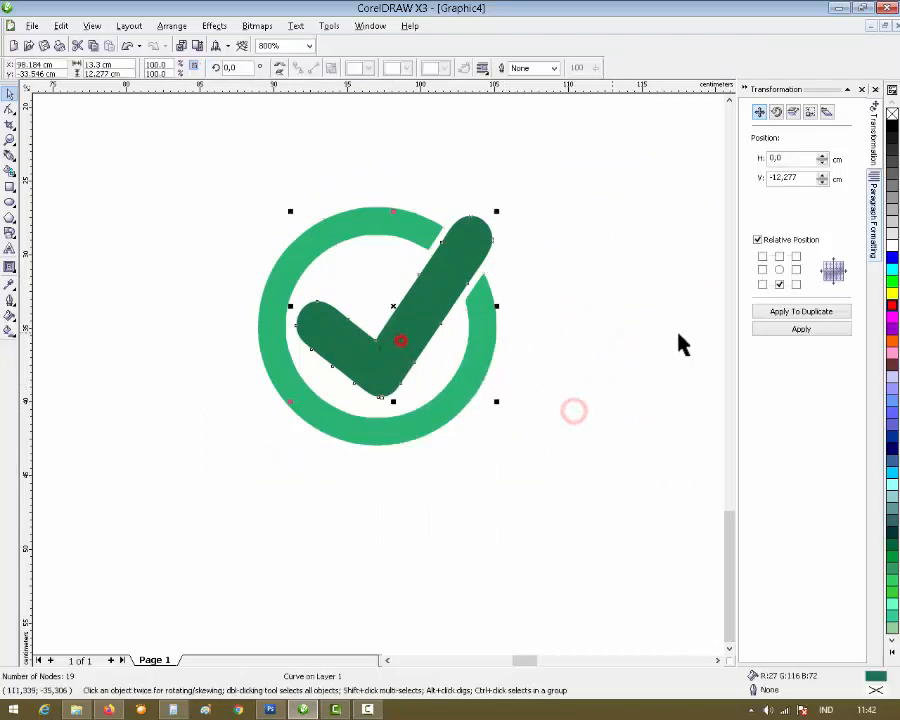
pyautogui.click(895, 314)
pyautogui.click(476, 357)
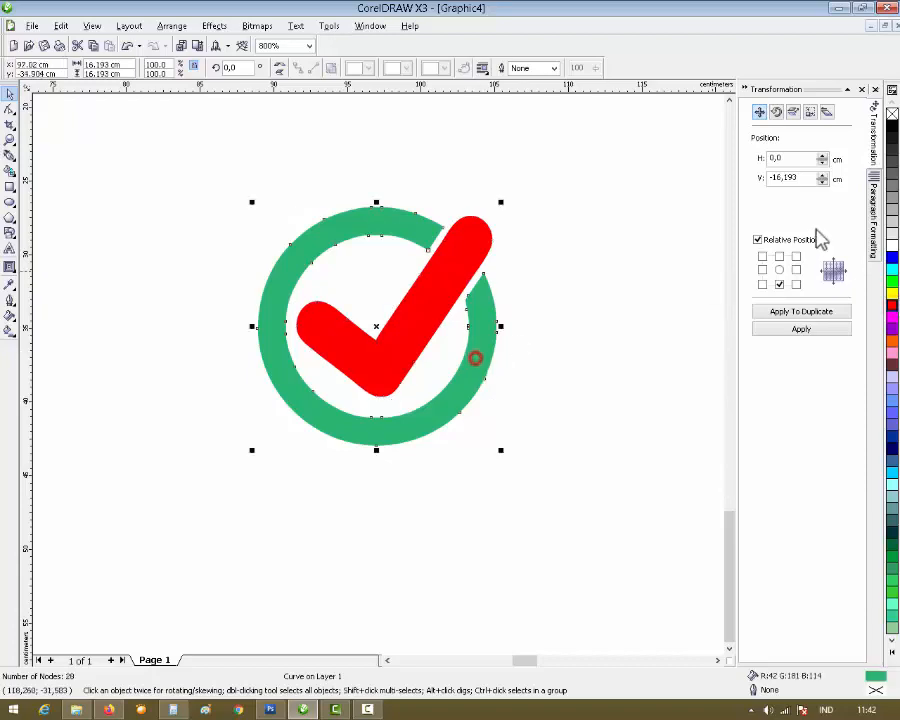
pyautogui.click(893, 127)
pyautogui.click(713, 263)
# Step: Move the check mark icon onto the banner between "Tersedia :" and NASI RAMES and shrink it to about 5.4 cm
pyautogui.scroll(-5, 426, 352)
pyautogui.moveTo(335, 350); pyautogui.dragTo(314, 261)
pyautogui.scroll(1, 314, 261)
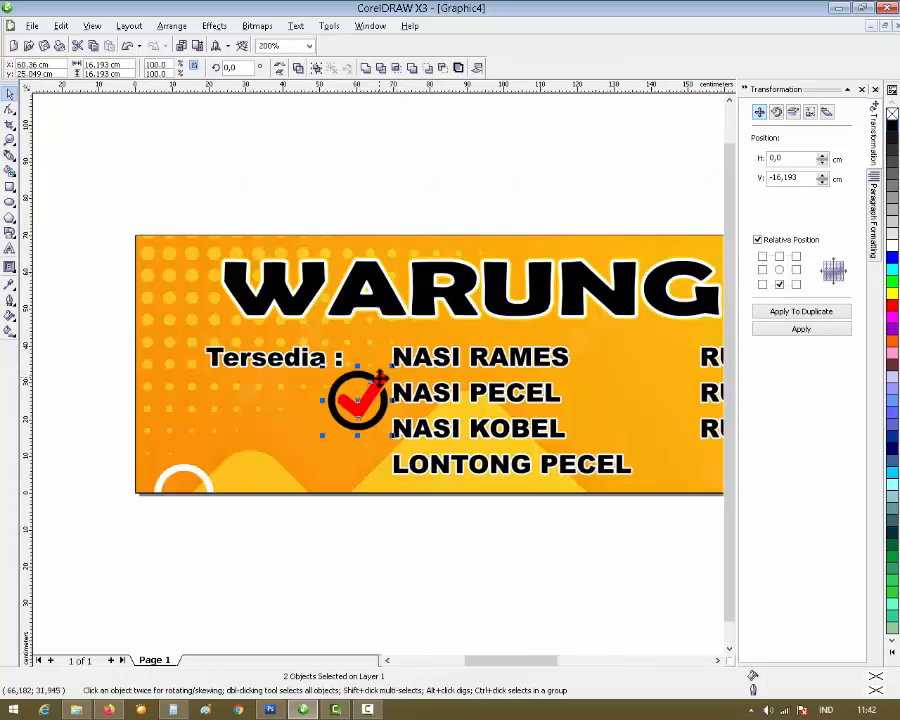
pyautogui.moveTo(322, 436); pyautogui.dragTo(369, 356)
pyautogui.scroll(2, 371, 360)
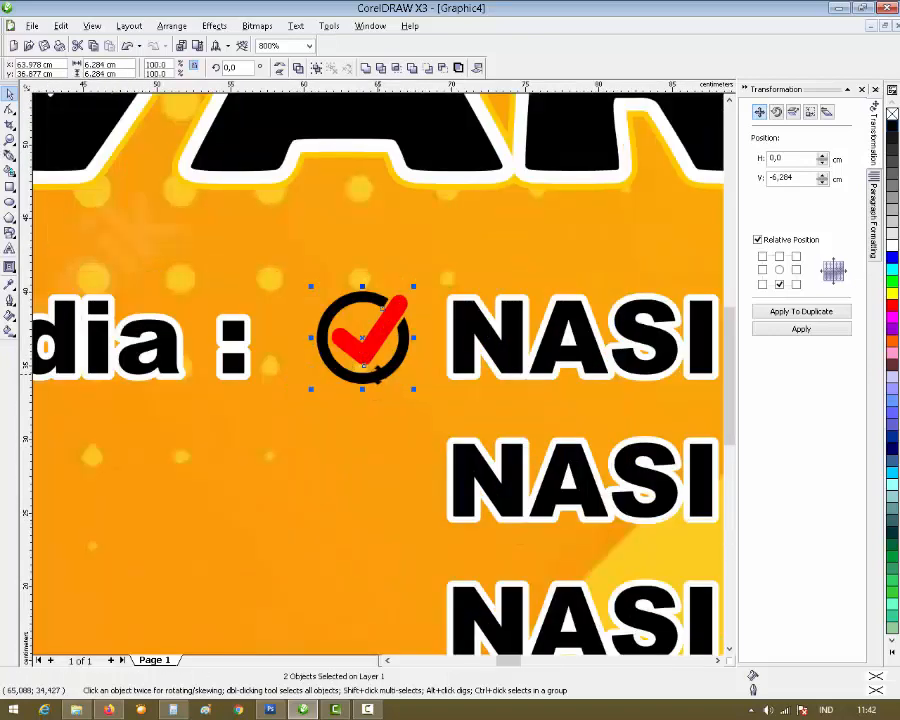
pyautogui.moveTo(311, 390); pyautogui.dragTo(325, 378)
pyautogui.moveTo(363, 344); pyautogui.dragTo(340, 349)
pyautogui.scroll(-3, 349, 360)
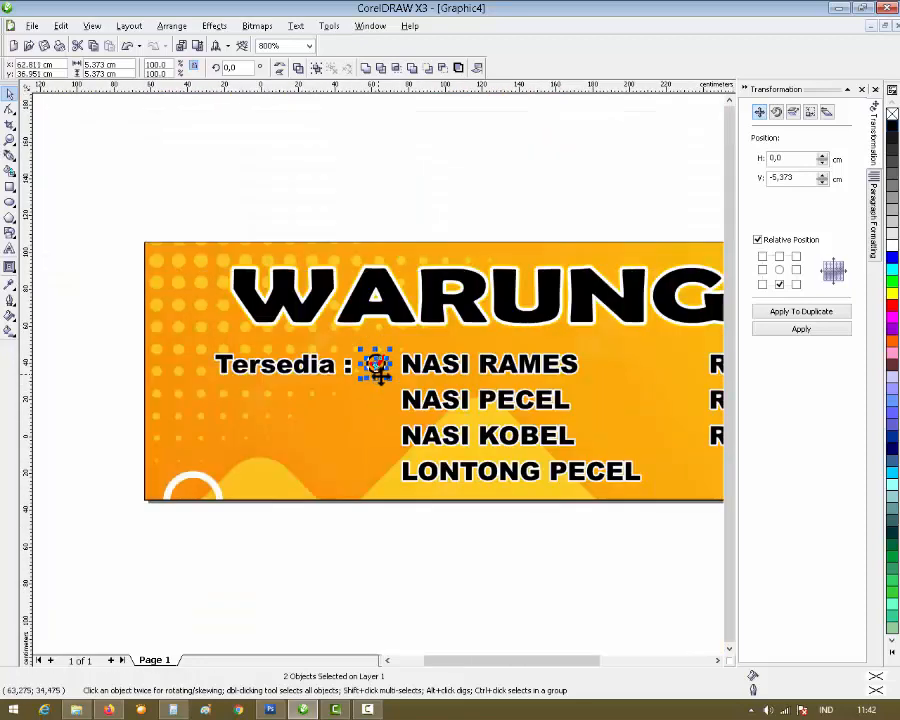
# Step: Shift the first menu column slightly to the right and place the check mark icon just before NASI RAMES
pyautogui.scroll(1, 512, 490)
pyautogui.click(512, 488)
pyautogui.moveTo(446, 495); pyautogui.dragTo(226, 304)
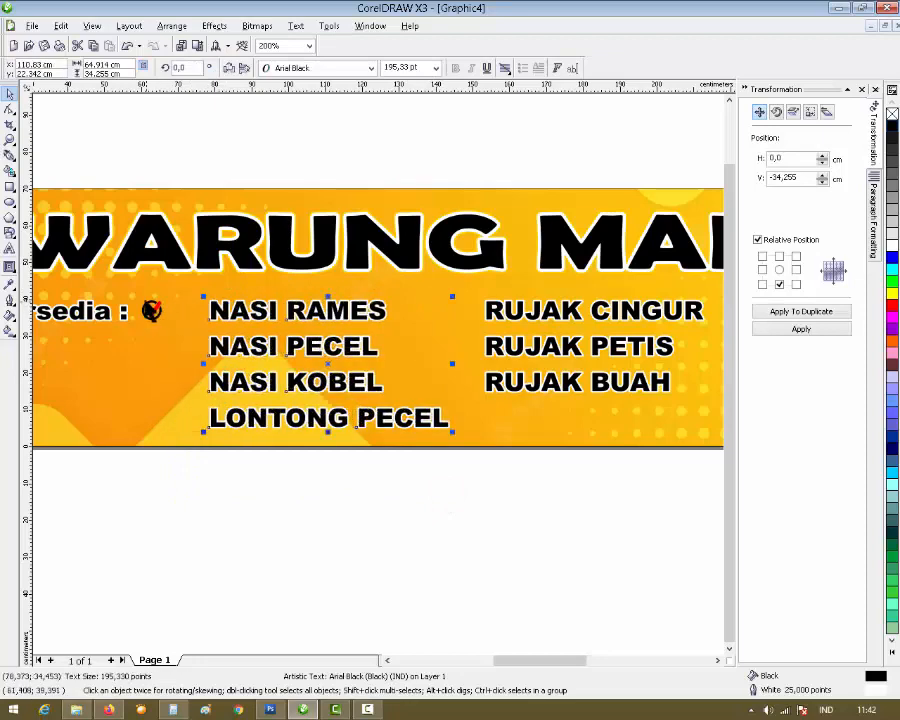
pyautogui.rightClick(161, 378)
pyautogui.click(132, 480)
pyautogui.moveTo(175, 476); pyautogui.dragTo(176, 310)
pyautogui.click(425, 508)
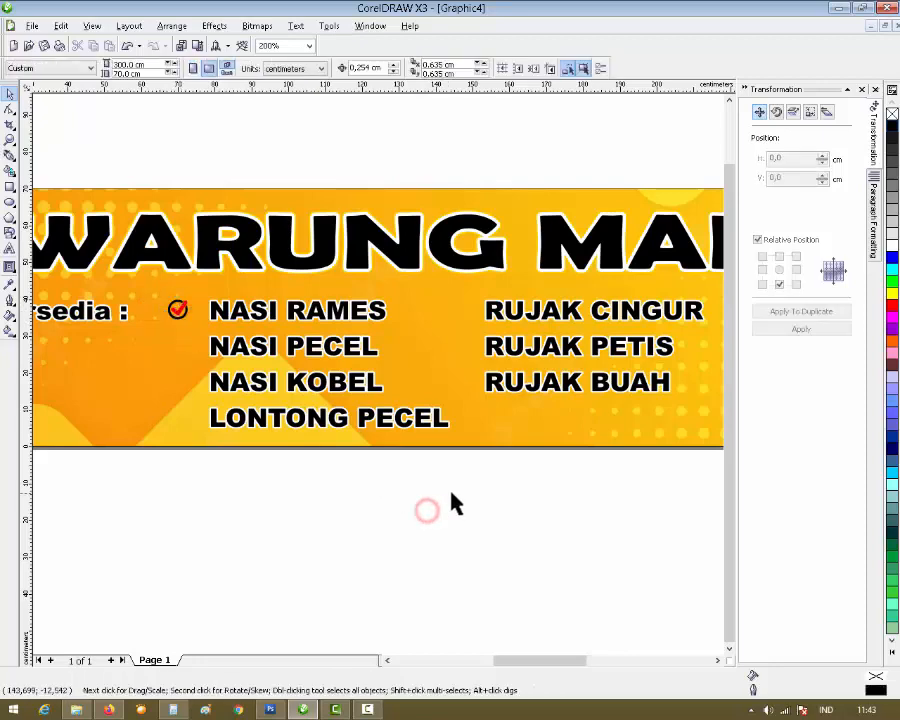
# Step: Lock the 300 × 70 cm banner rectangle
pyautogui.scroll(1, 203, 343)
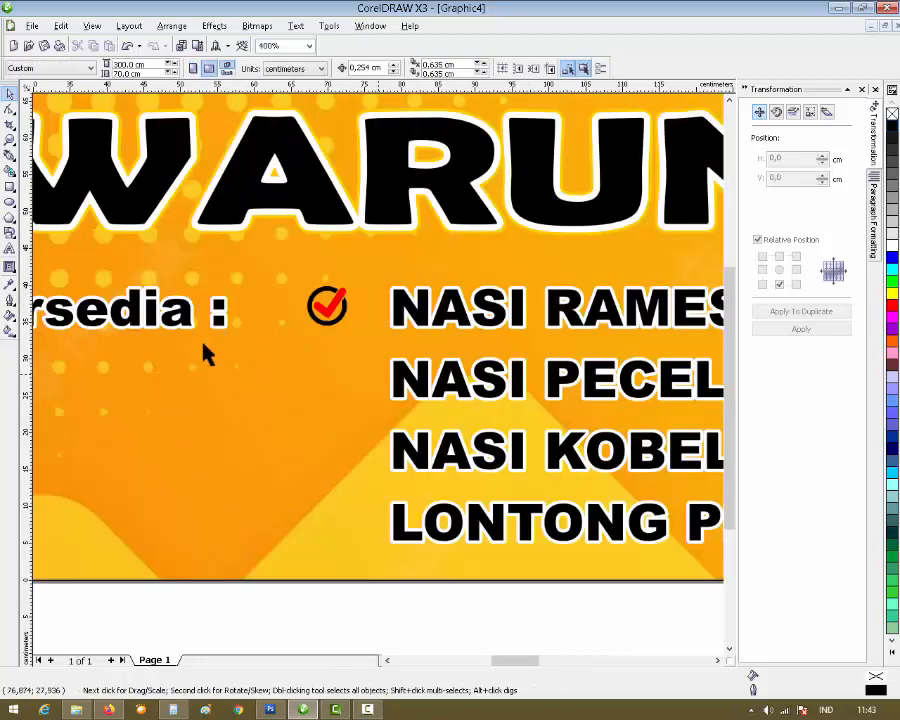
pyautogui.click(298, 285)
pyautogui.rightClick(296, 280)
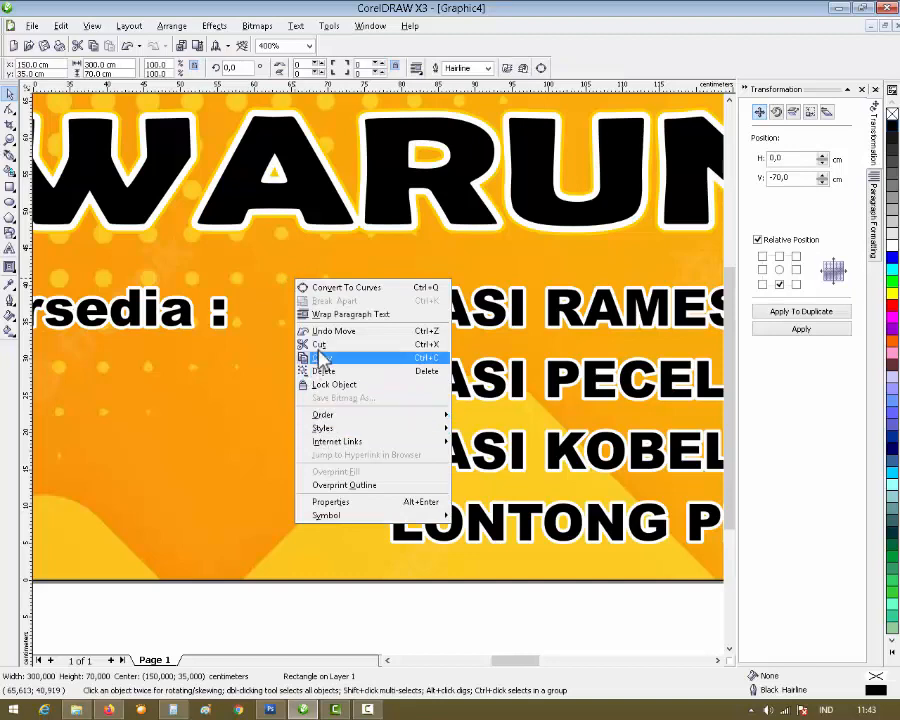
pyautogui.click(310, 384)
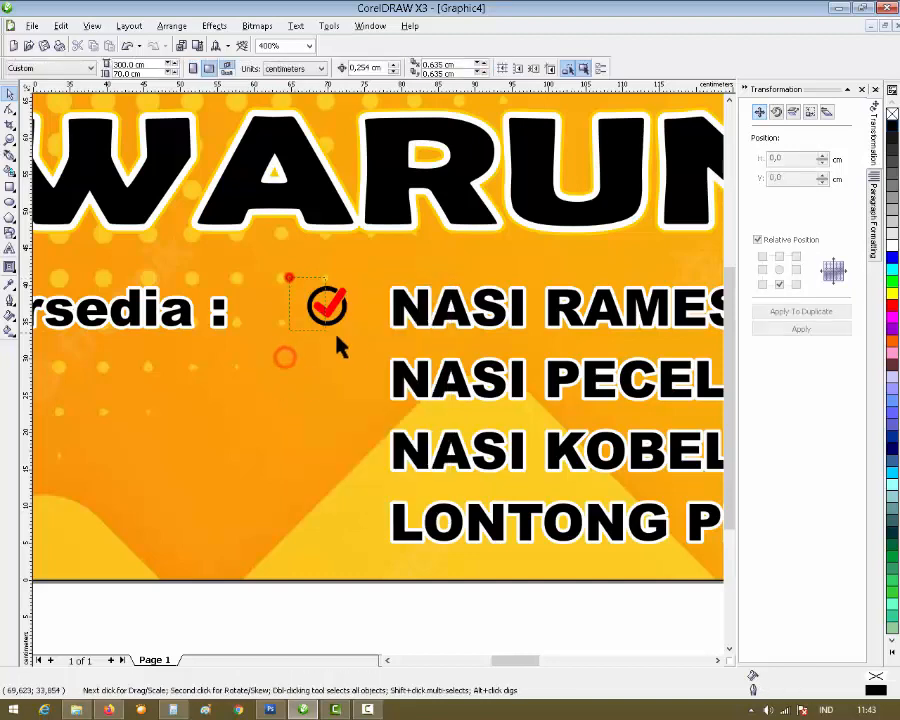
# Step: Give the check mark icon a white 4 pt outline with rounded corners and line caps, placed behind the fill
pyautogui.moveTo(338, 345); pyautogui.dragTo(350, 380)
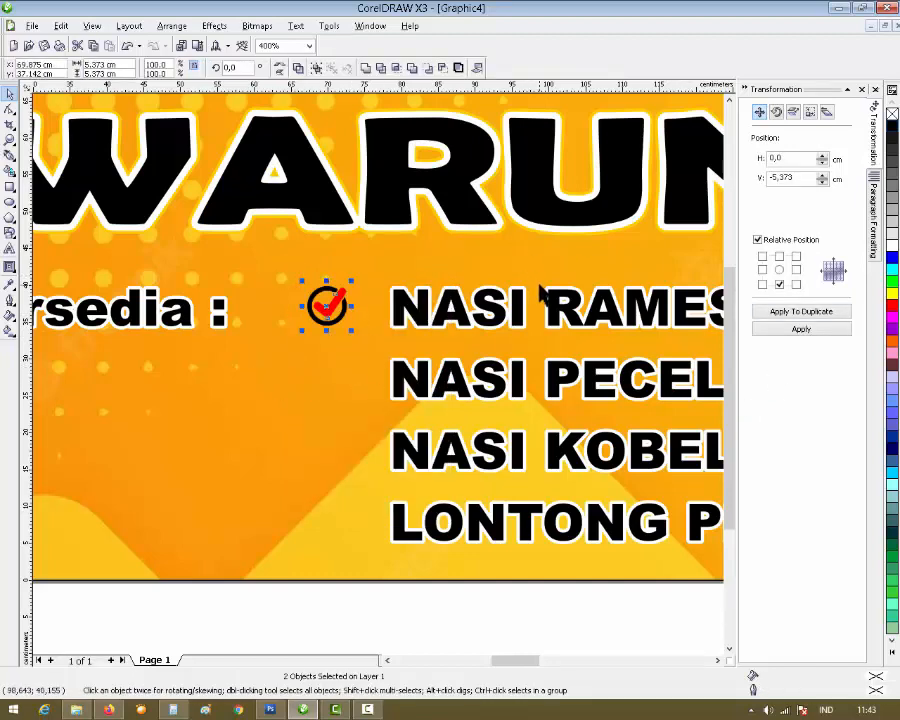
pyautogui.press('F12')
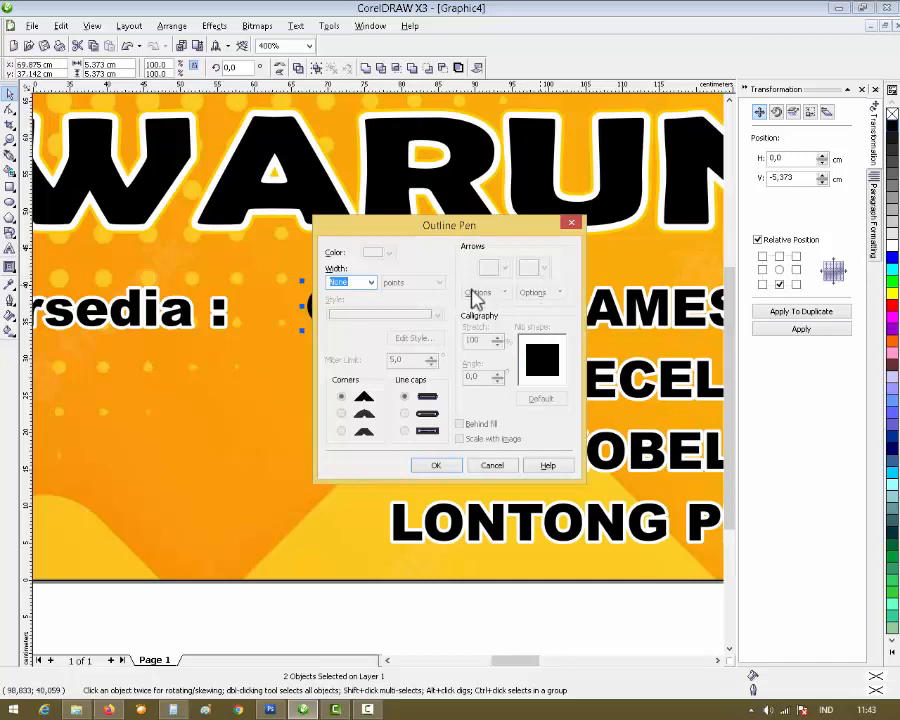
pyautogui.click(370, 282)
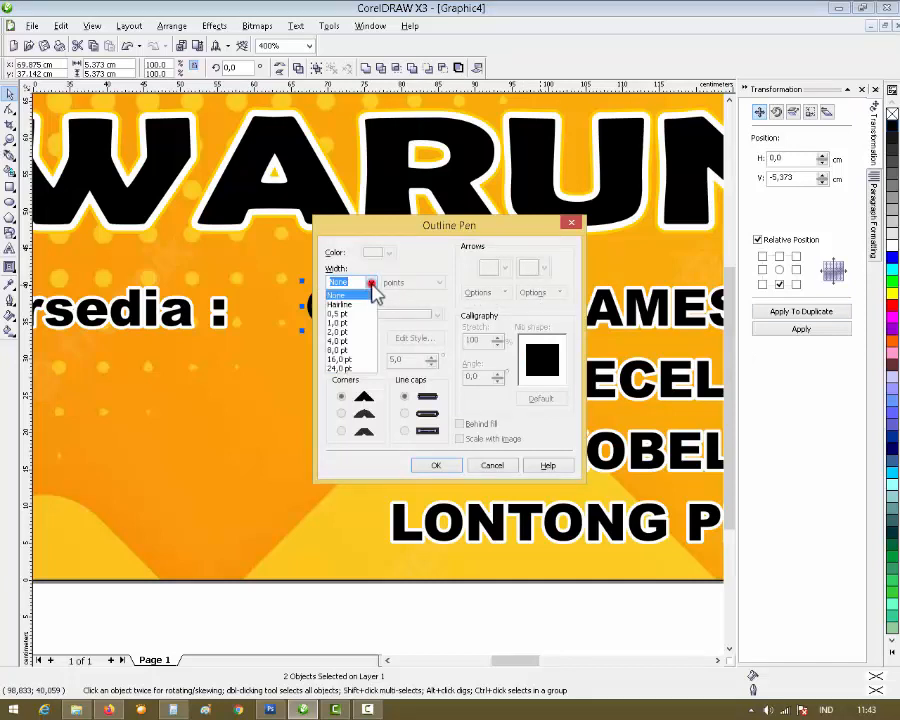
pyautogui.click(344, 342)
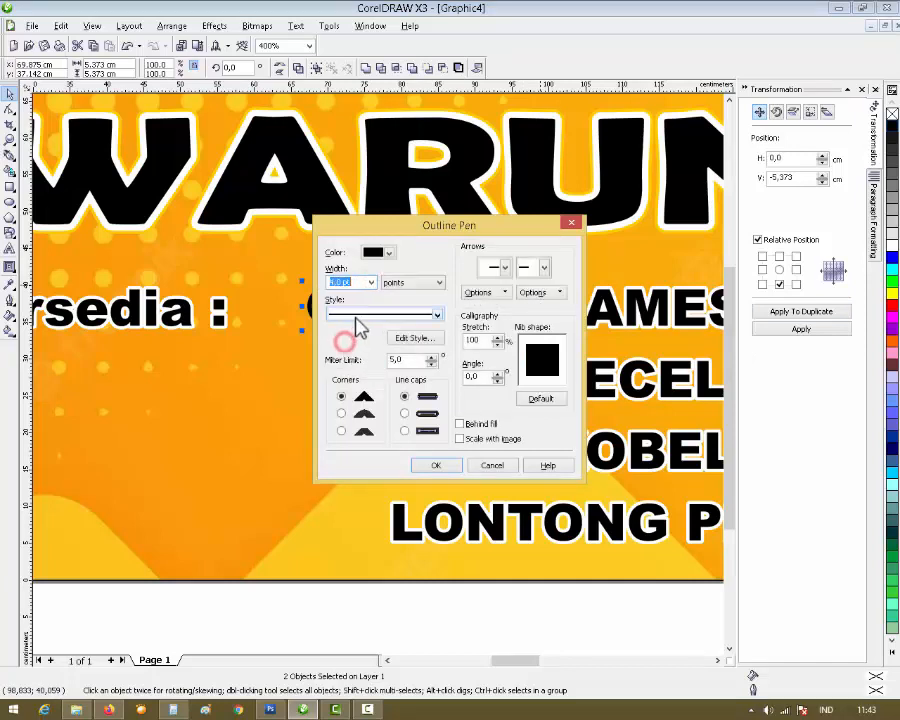
pyautogui.click(341, 413)
pyautogui.click(405, 413)
pyautogui.click(459, 424)
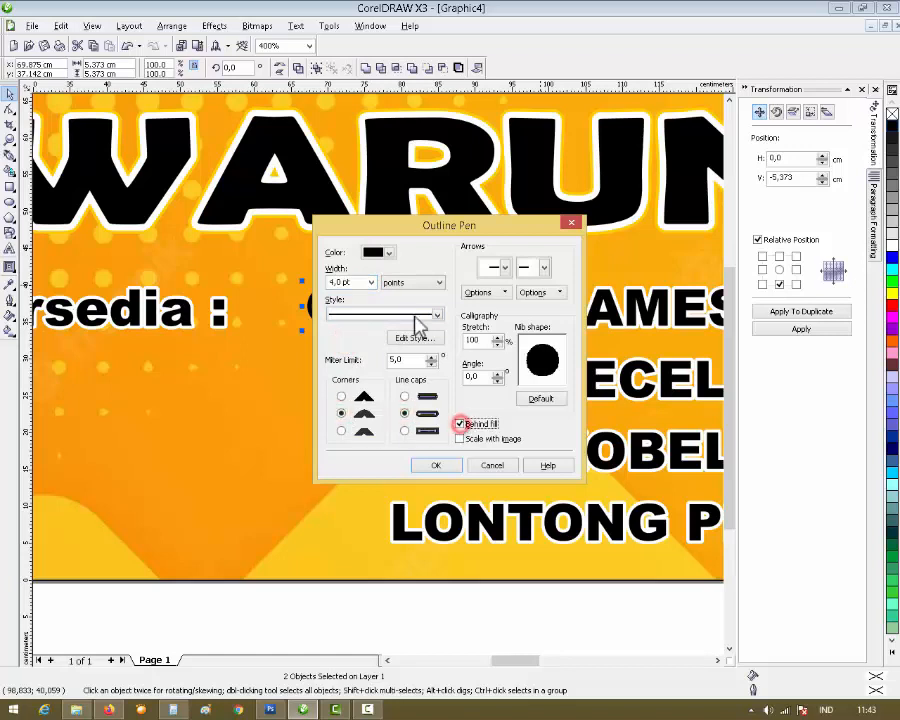
pyautogui.click(389, 252)
pyautogui.click(388, 252)
pyautogui.click(389, 252)
pyautogui.click(418, 290)
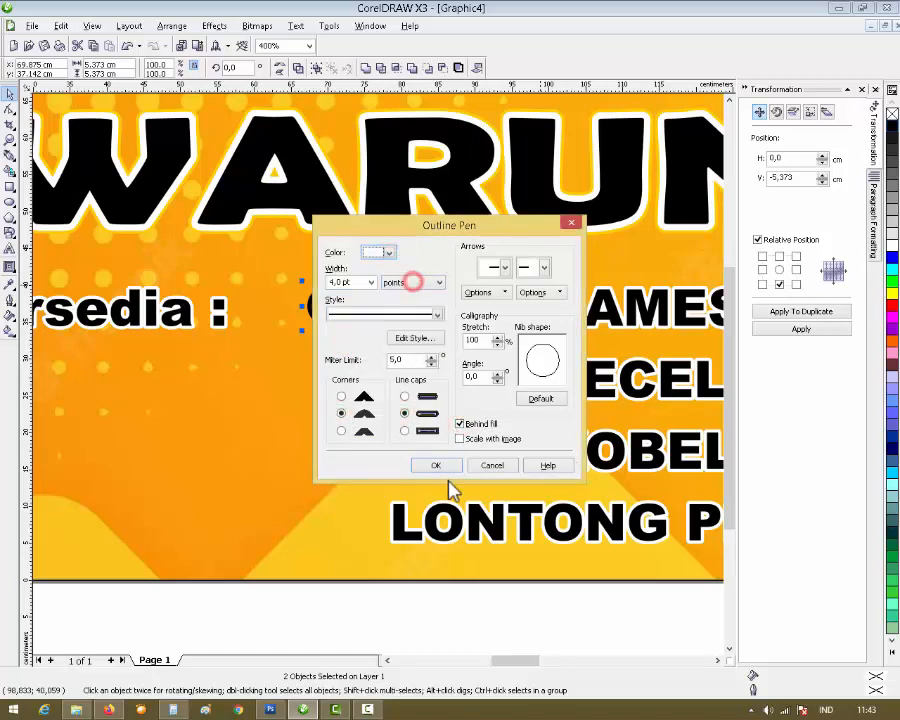
pyautogui.click(436, 465)
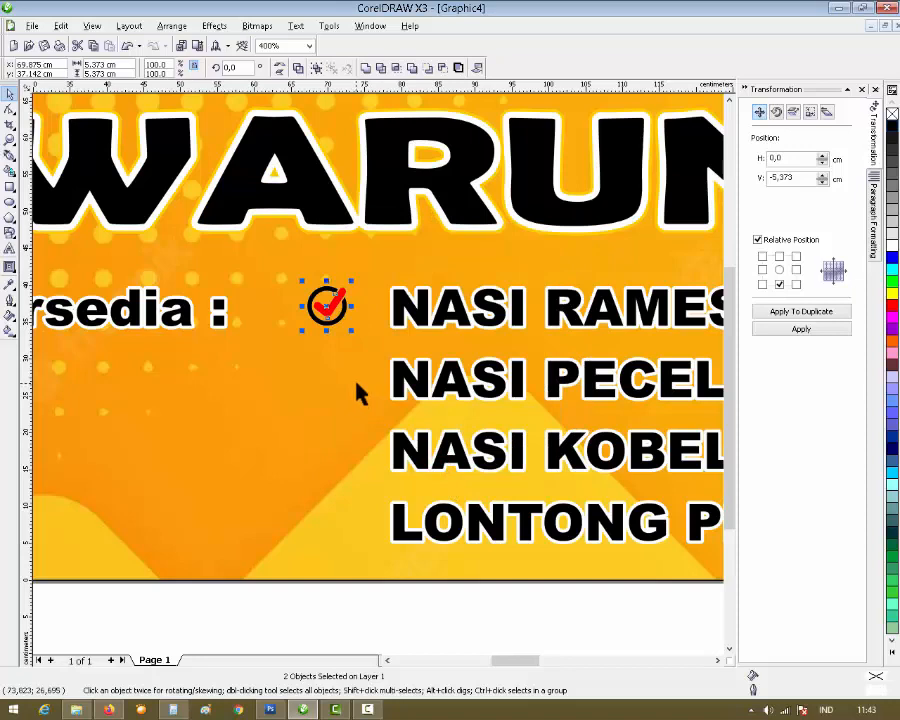
# Step: Set the check mark icon's outline width to 20 pt
pyautogui.press('F12')
pyautogui.doubleClick(356, 283)
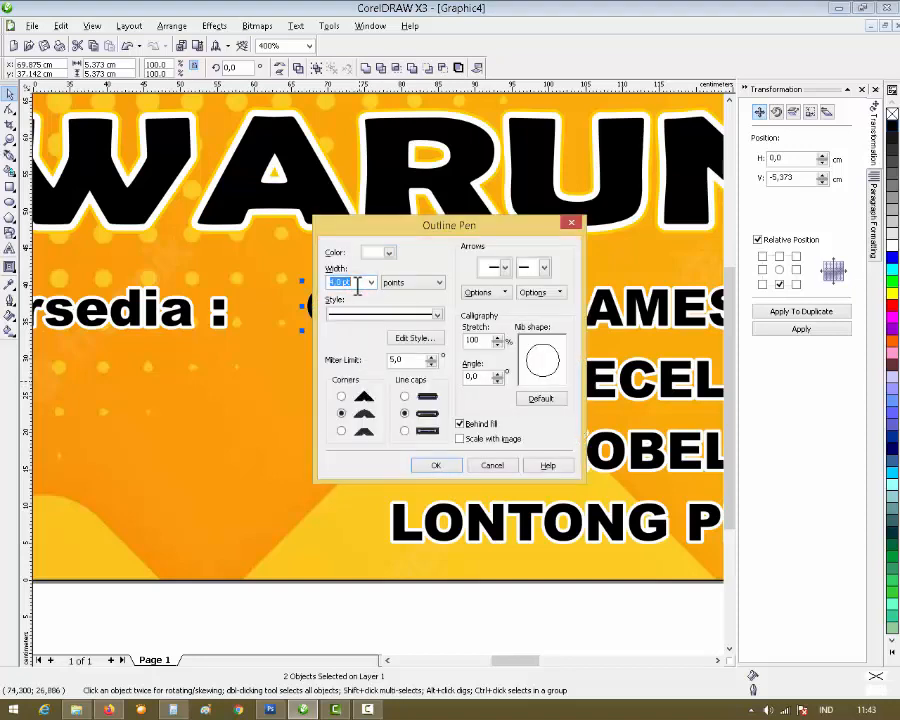
pyautogui.click(432, 465)
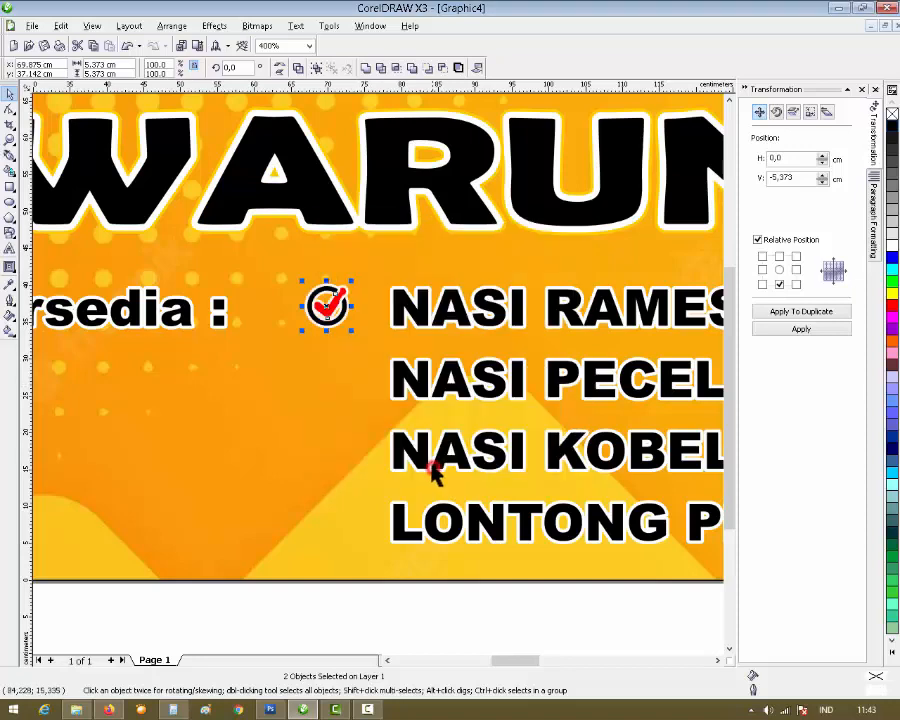
# Step: Set the check mark icon's outline width to 15 pt
pyautogui.press('F12')
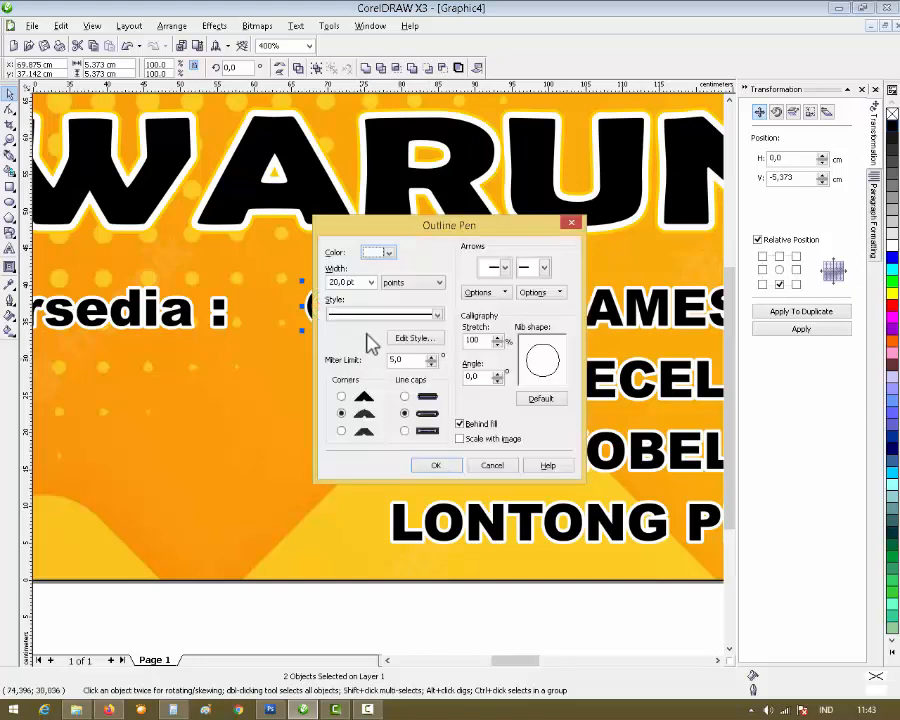
pyautogui.doubleClick(358, 283)
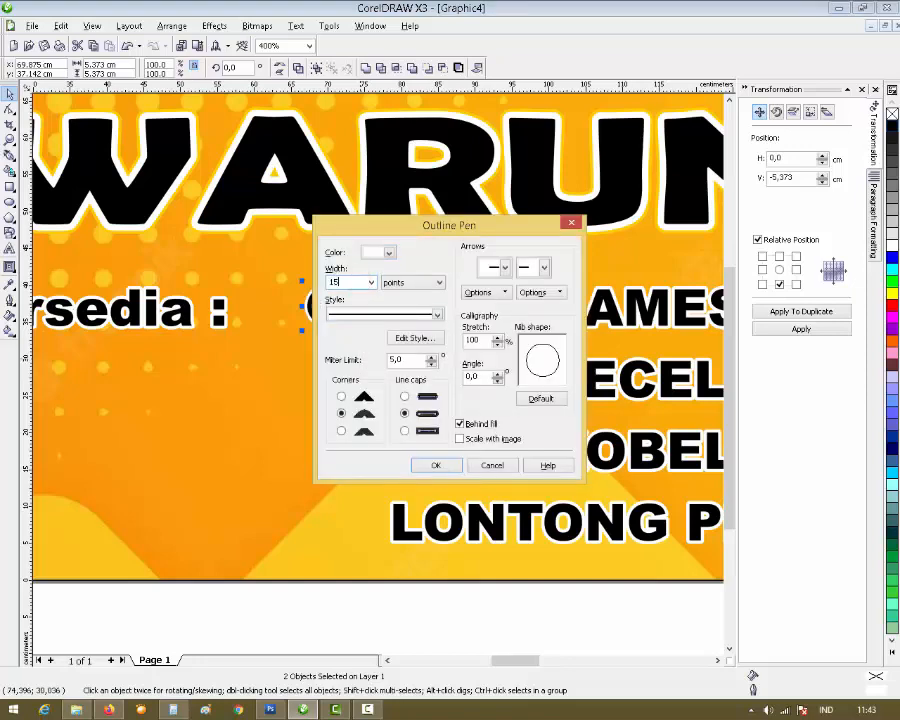
pyautogui.write('15')
pyautogui.press('Return')
pyautogui.click(348, 384)
pyautogui.scroll(1, 348, 322)
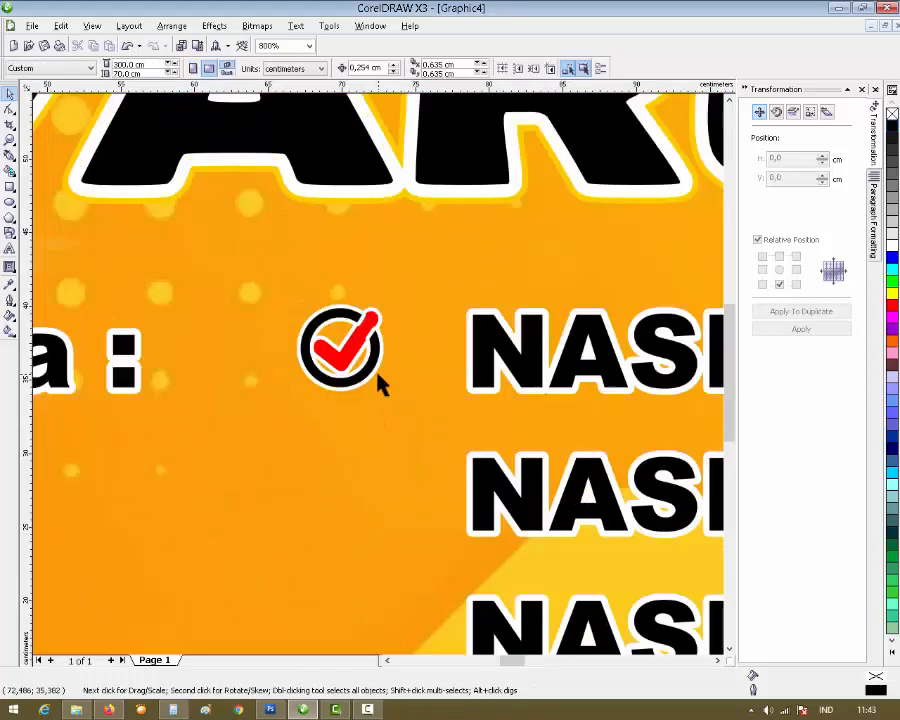
# Step: Set the outline width of both the icon's black ring and red check mark to 10 pt
pyautogui.click(377, 377)
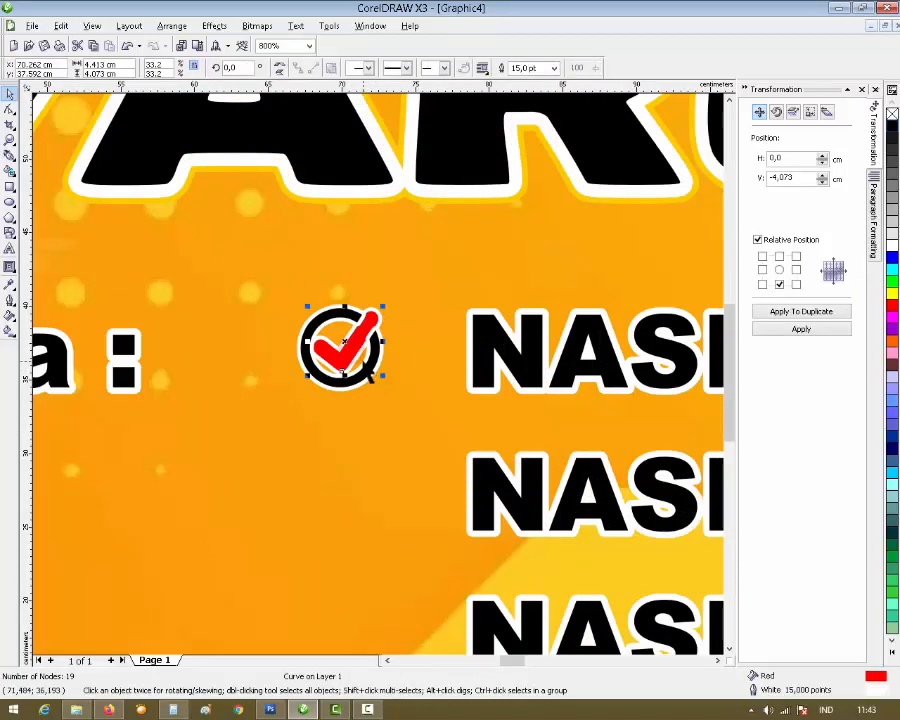
pyautogui.scroll(2, 379, 380)
pyautogui.click(468, 448)
pyautogui.click(306, 396)
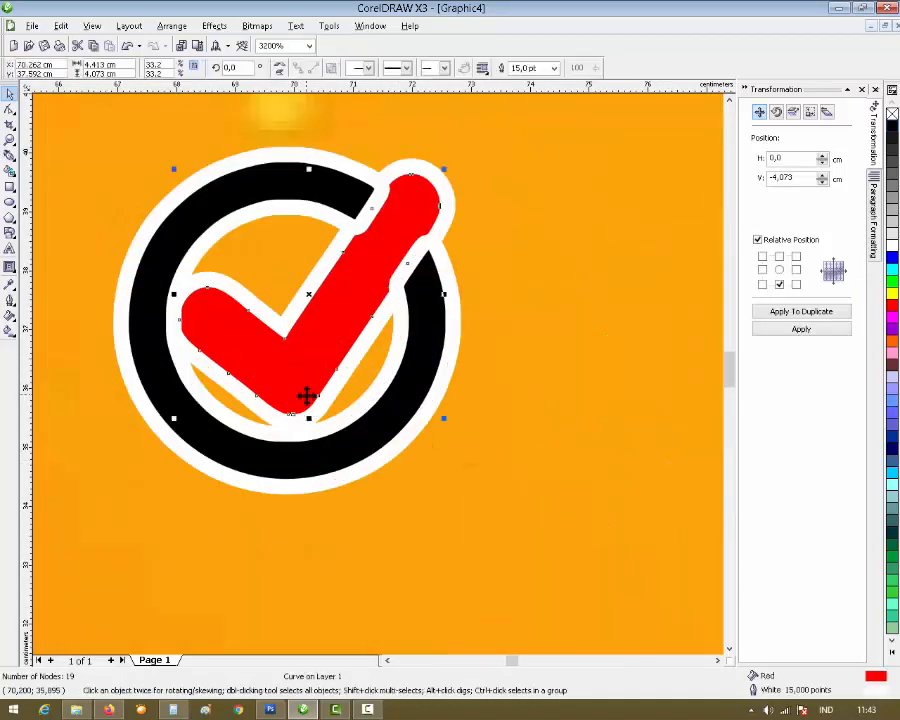
pyautogui.scroll(-2, 318, 401)
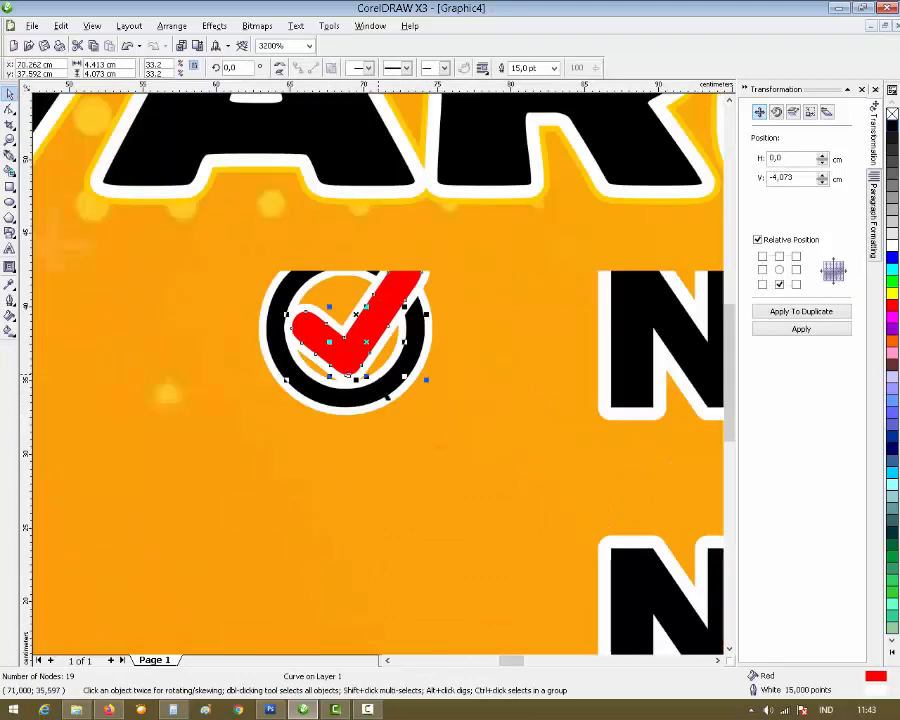
pyautogui.moveTo(420, 418); pyautogui.dragTo(279, 301)
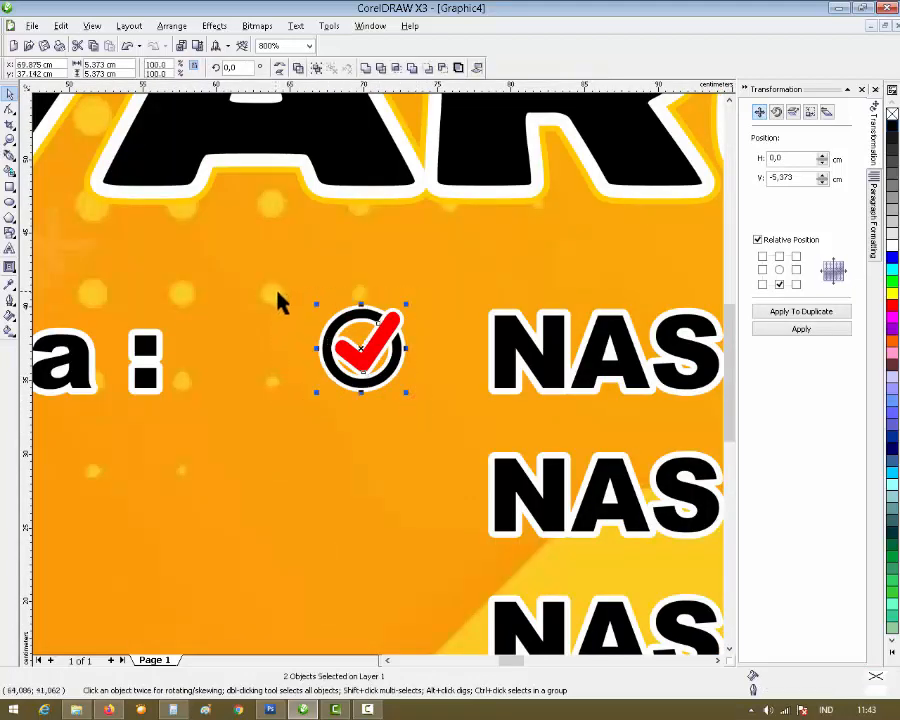
pyautogui.press('F12')
pyautogui.click(363, 283)
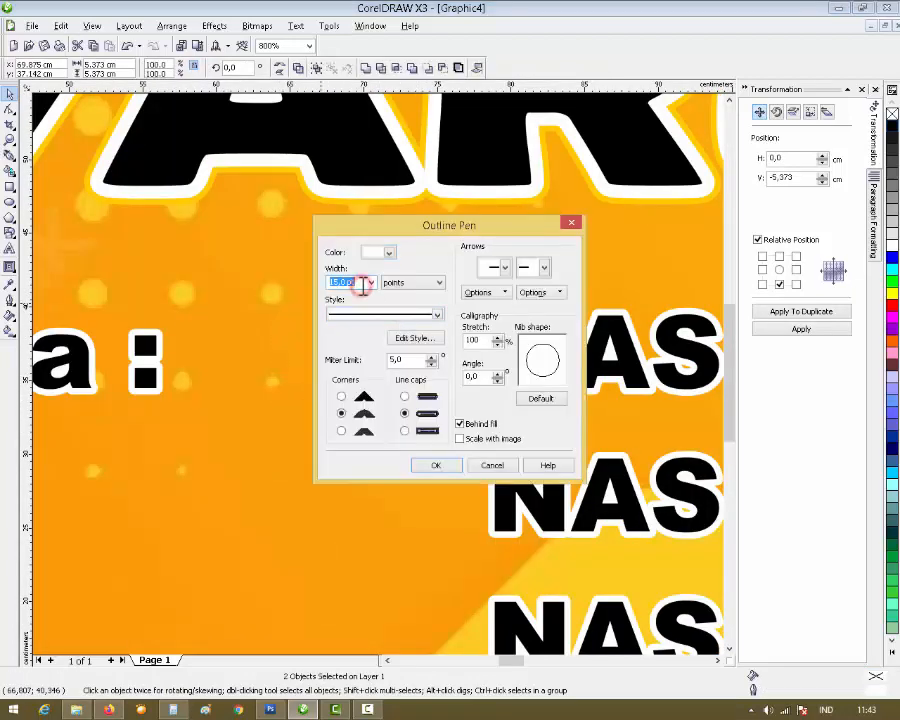
pyautogui.write('4,0')
pyautogui.click(436, 465)
pyautogui.click(424, 458)
pyautogui.scroll(2, 385, 400)
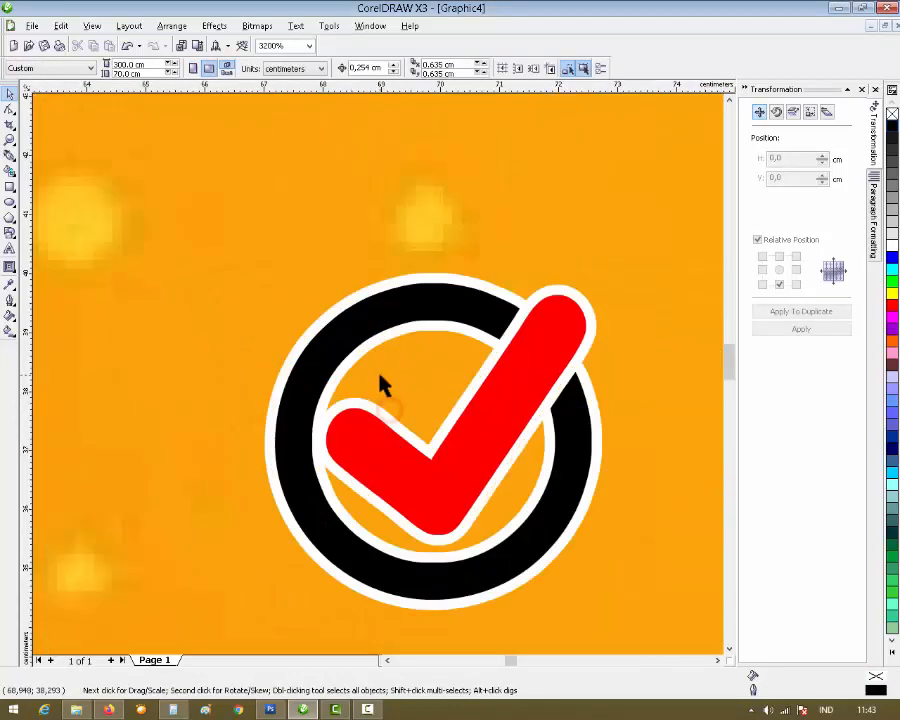
pyautogui.scroll(-2, 470, 466)
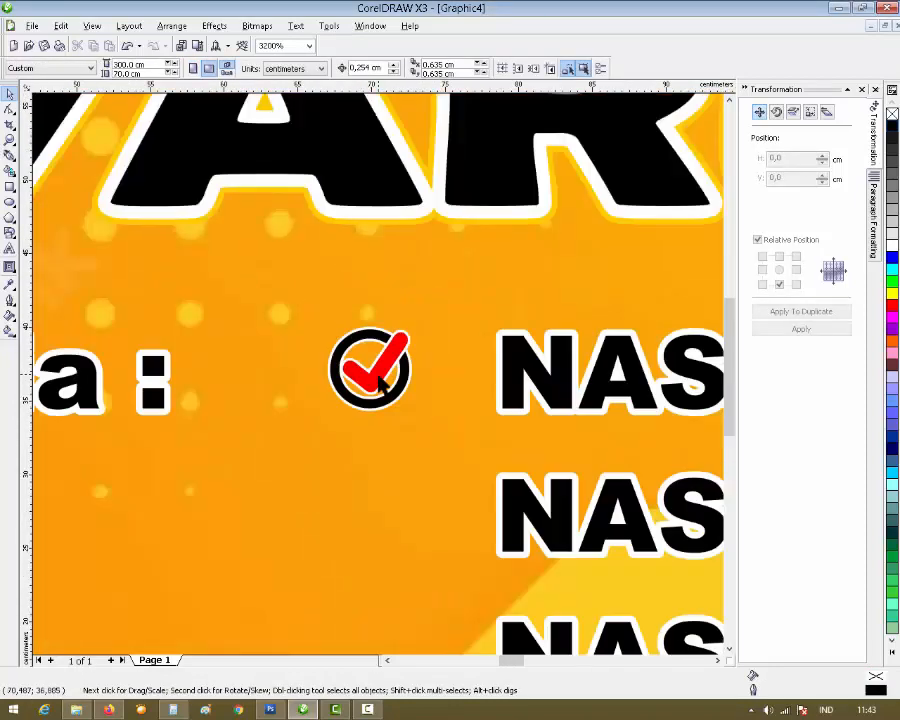
# Step: Enlarge the red check mark to about 4.5 × 4.2 cm and shift it slightly within the black ring
pyautogui.click(372, 370)
pyautogui.moveTo(411, 322); pyautogui.dragTo(424, 312)
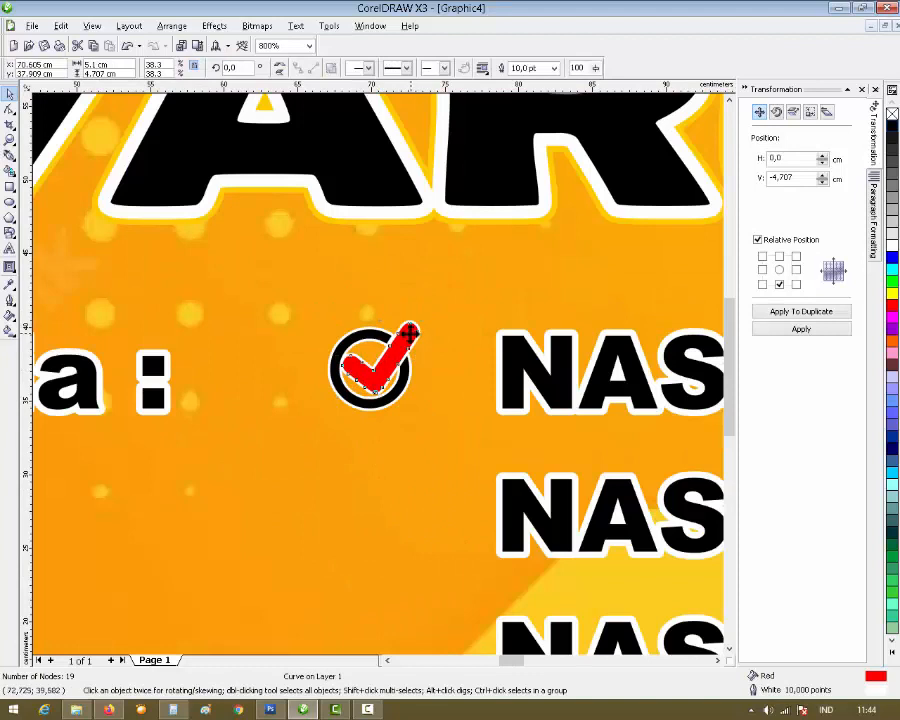
pyautogui.moveTo(424, 398); pyautogui.dragTo(416, 398)
pyautogui.moveTo(368, 368); pyautogui.dragTo(371, 379)
pyautogui.click(433, 392)
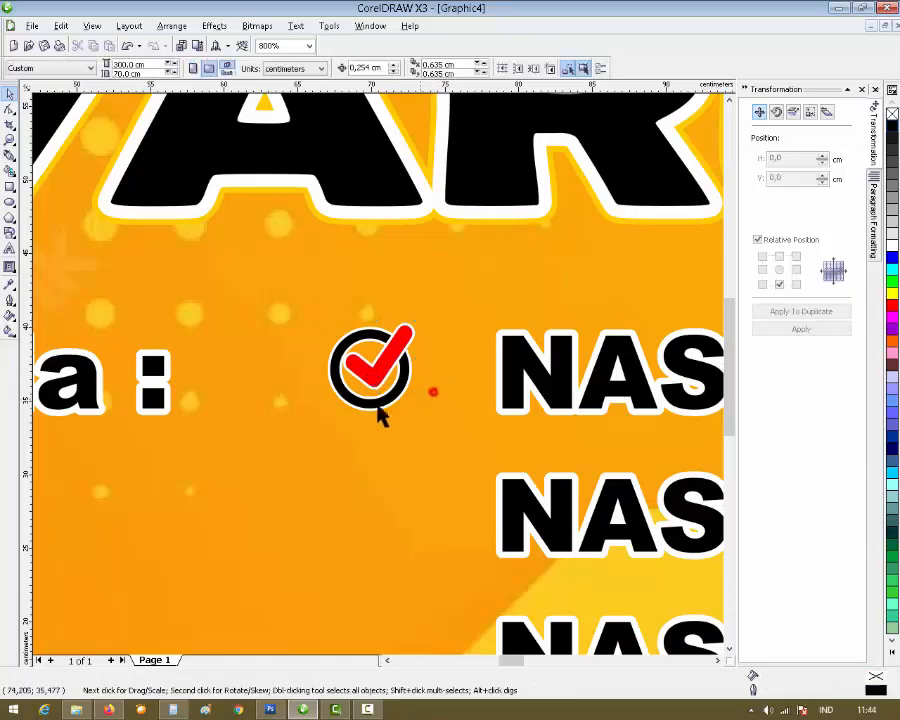
# Step: Adjust the white outline width of the icon's black ring
pyautogui.scroll(-3, 378, 410)
pyautogui.scroll(2, 386, 382)
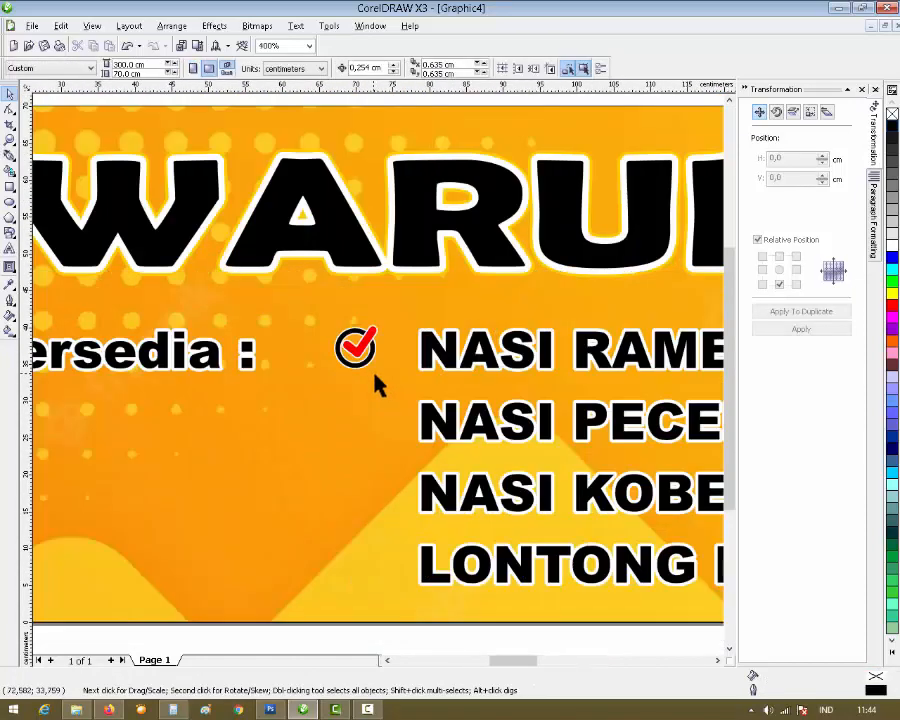
pyautogui.moveTo(378, 383); pyautogui.dragTo(321, 325)
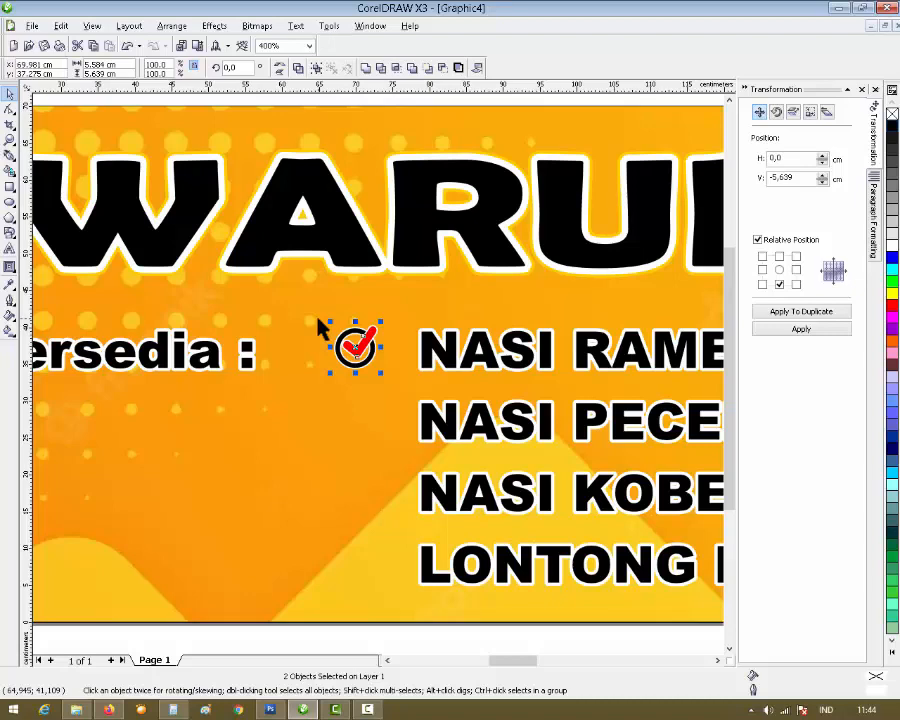
pyautogui.click(318, 319)
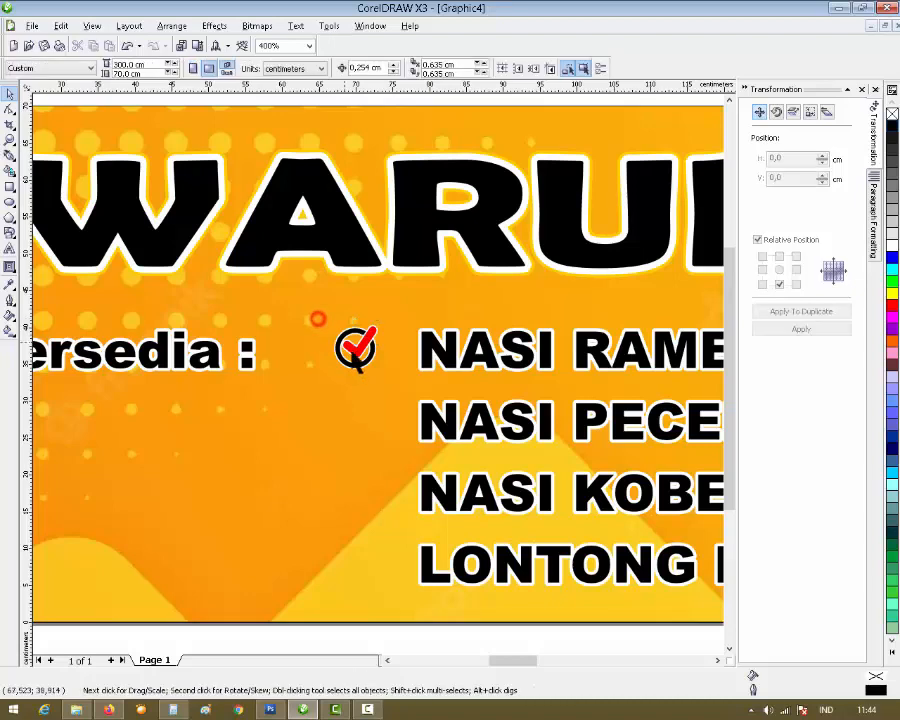
pyautogui.click(355, 363)
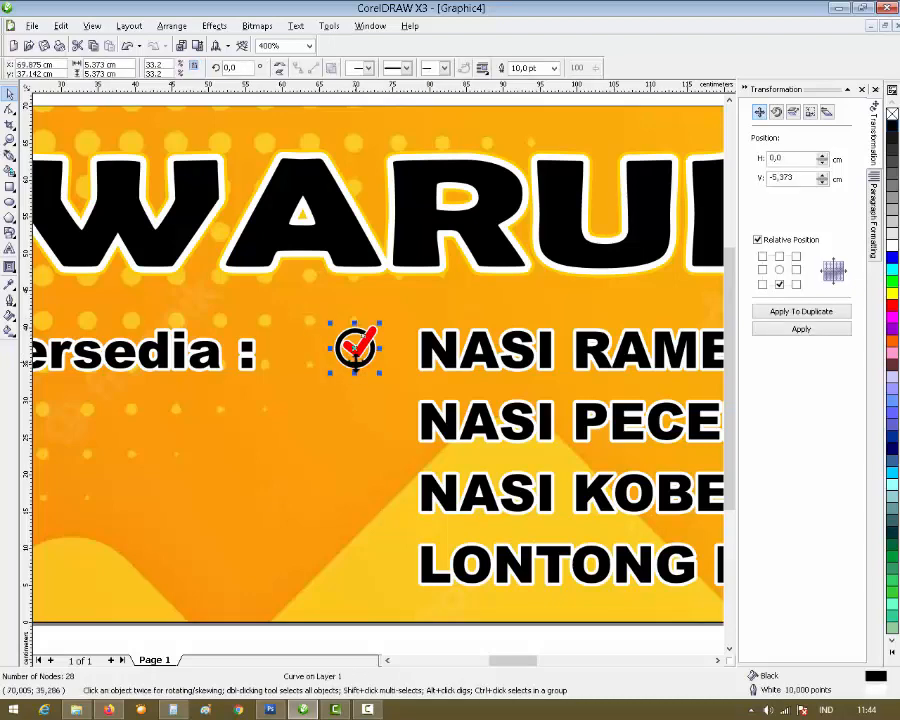
pyautogui.press('F11')
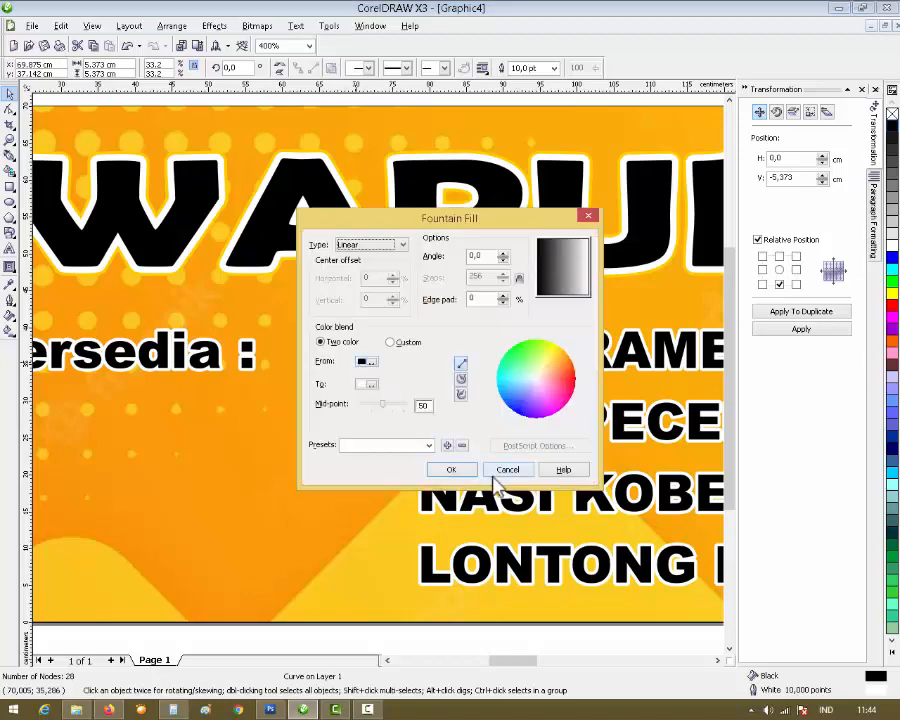
pyautogui.click(502, 468)
pyautogui.press('F12')
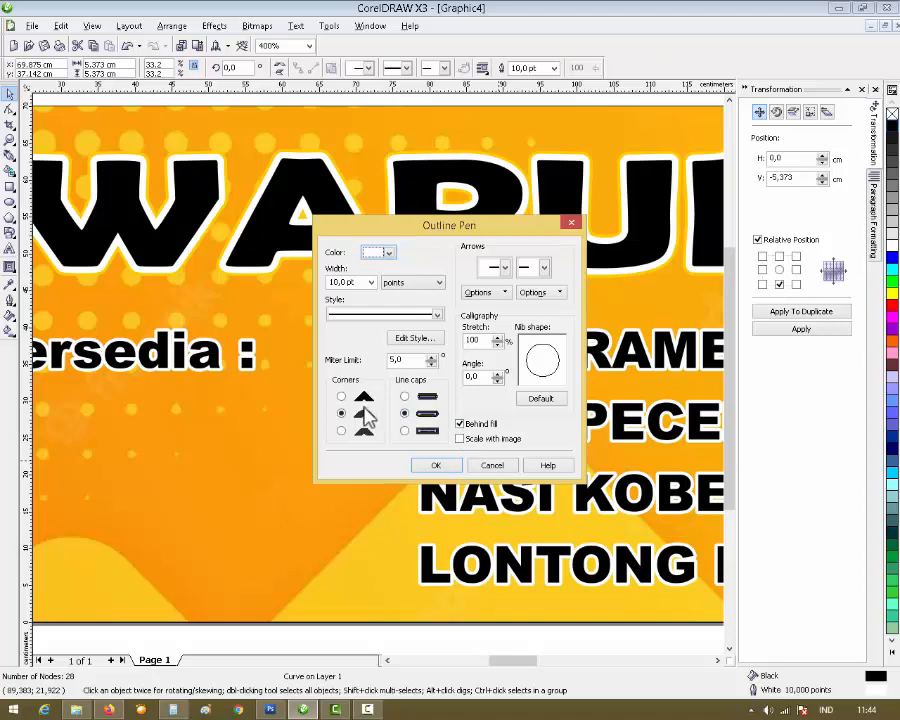
pyautogui.click(365, 284)
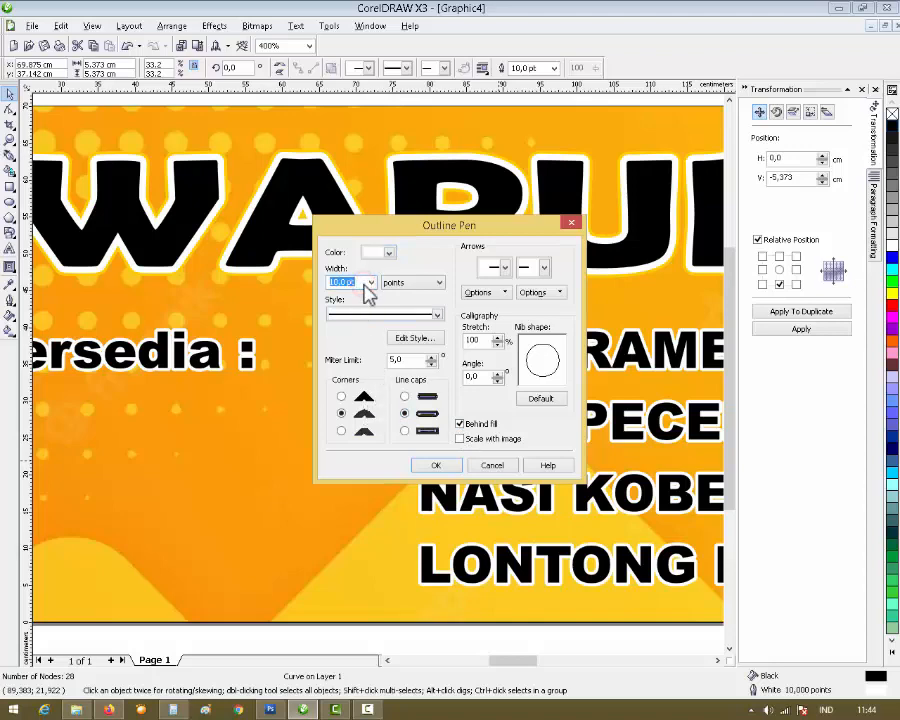
pyautogui.press('Return')
pyautogui.click(364, 401)
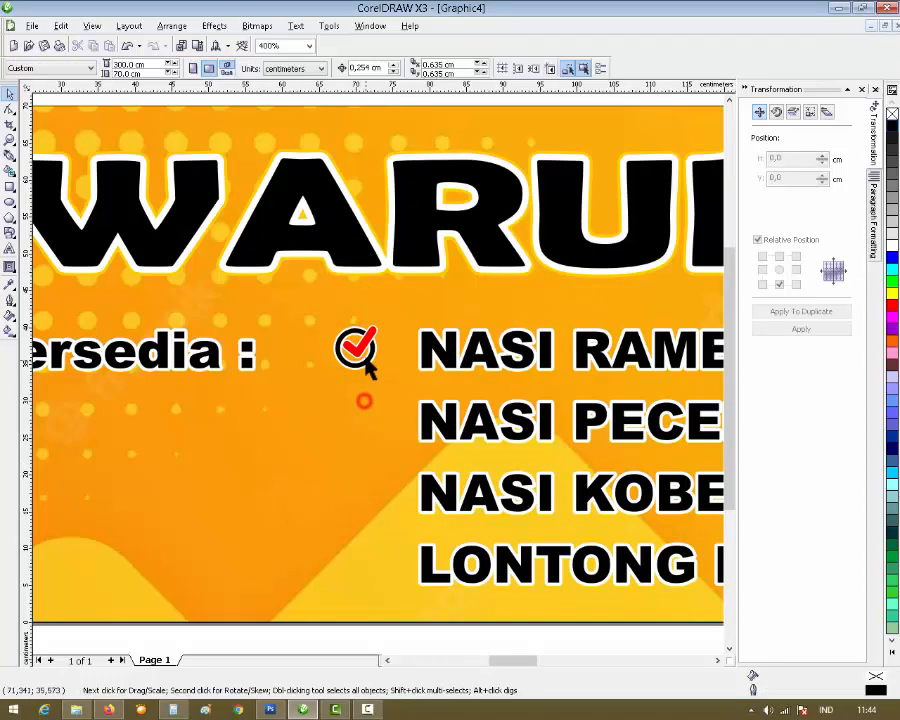
# Step: Set the red check mark's outline width to 15 pt
pyautogui.click(362, 355)
pyautogui.press('F12')
pyautogui.click(362, 283)
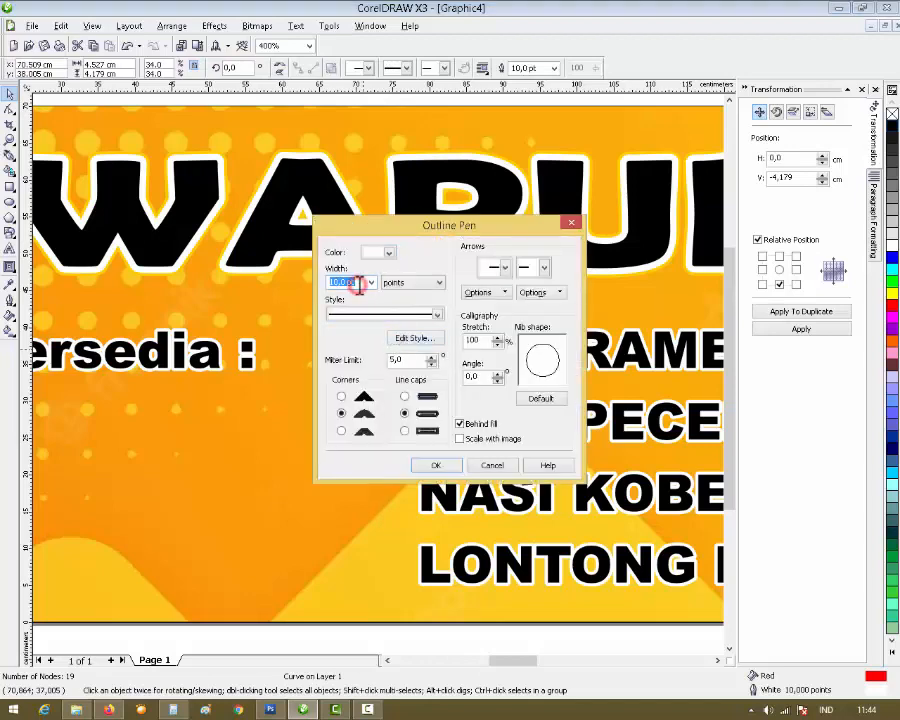
pyautogui.write('15')
pyautogui.click(425, 466)
pyautogui.click(352, 458)
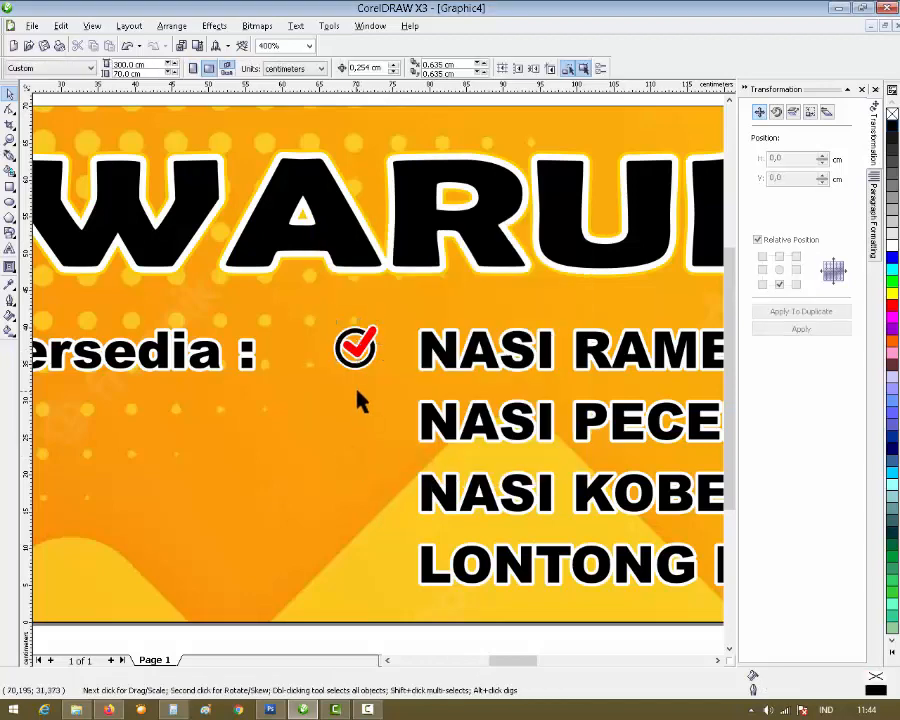
# Step: Duplicate the complete check mark icon 5.639 cm below the original and group the copy's two parts
pyautogui.scroll(-1, 364, 412)
pyautogui.moveTo(352, 343); pyautogui.dragTo(352, 341)
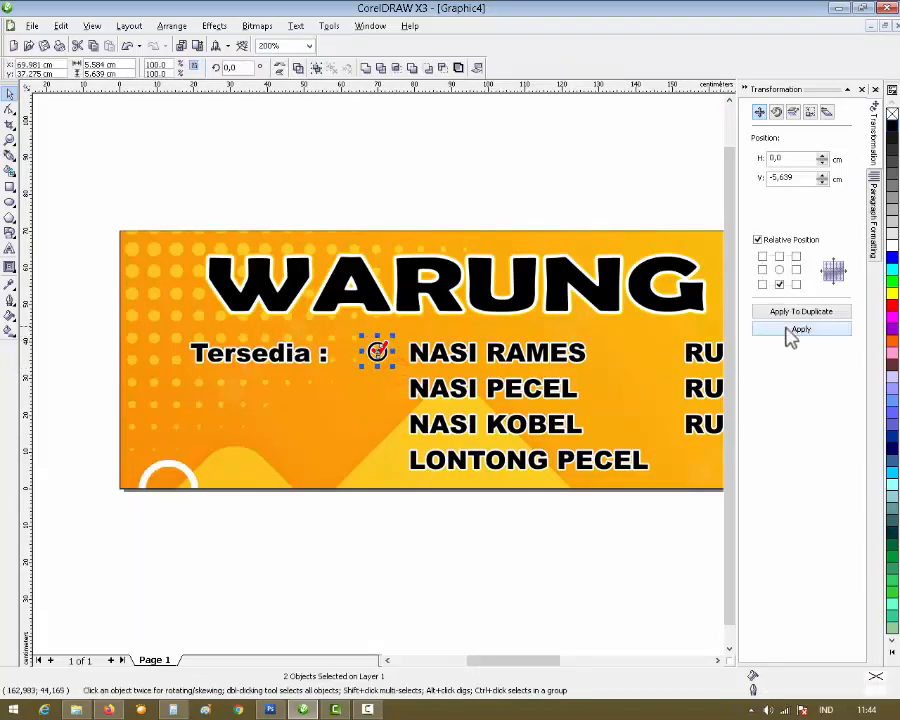
pyautogui.click(786, 312)
pyautogui.hotkey('ctrl', 'g')
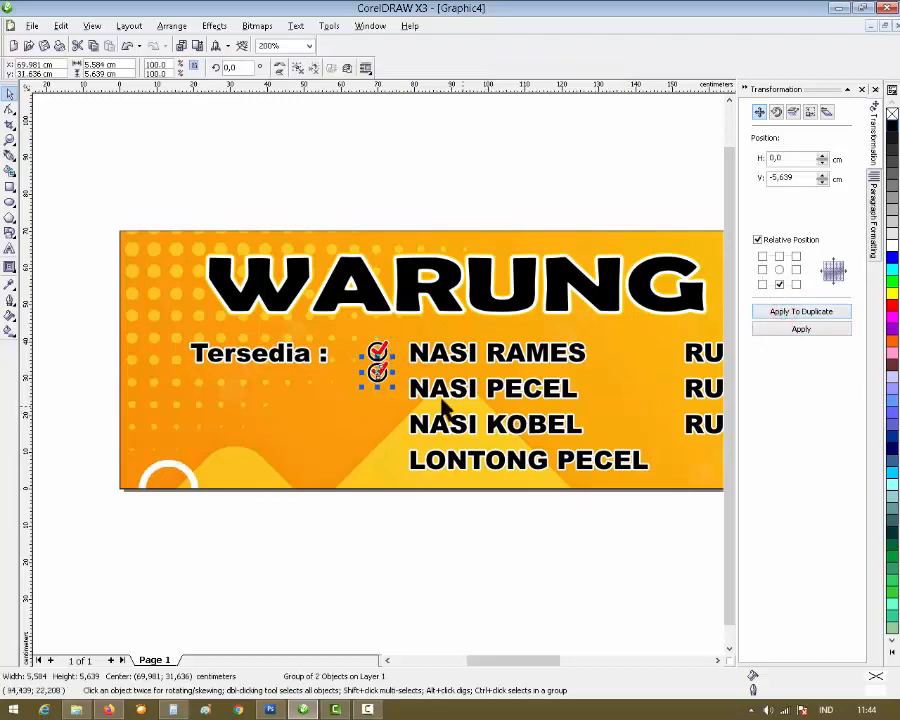
pyautogui.keyDown('shift'); pyautogui.click(427, 388); pyautogui.keyUp('shift')
pyautogui.click(381, 398)
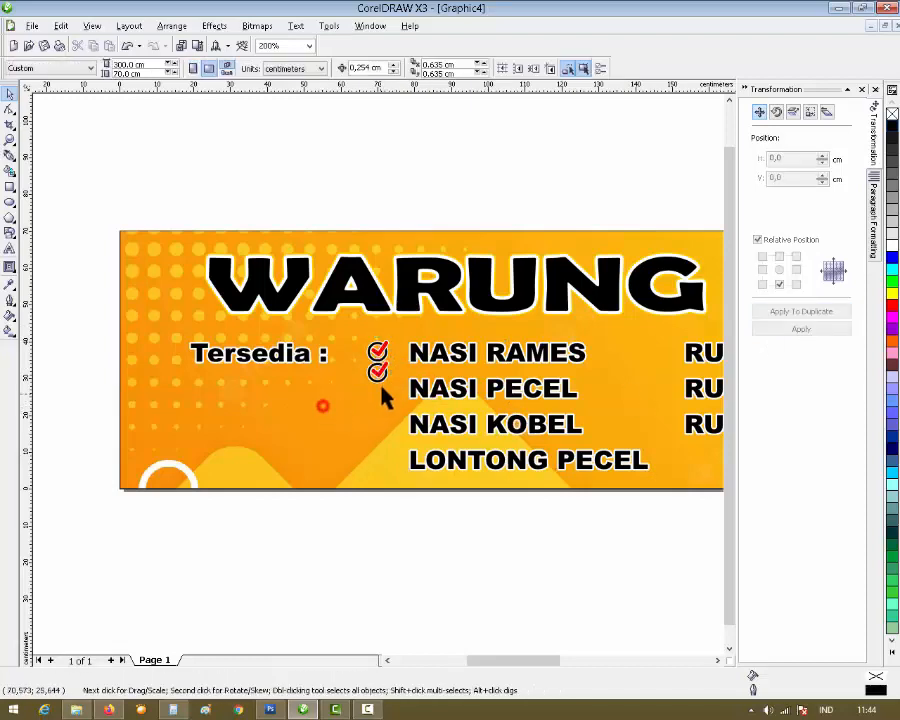
# Step: Place copies of the grouped check mark icon beside NASI PECEL, NASI KOBEL and LONTONG PECEL
pyautogui.scroll(1, 379, 380)
pyautogui.moveTo(384, 360); pyautogui.dragTo(396, 522)
pyautogui.click(458, 591)
pyautogui.press('F3')
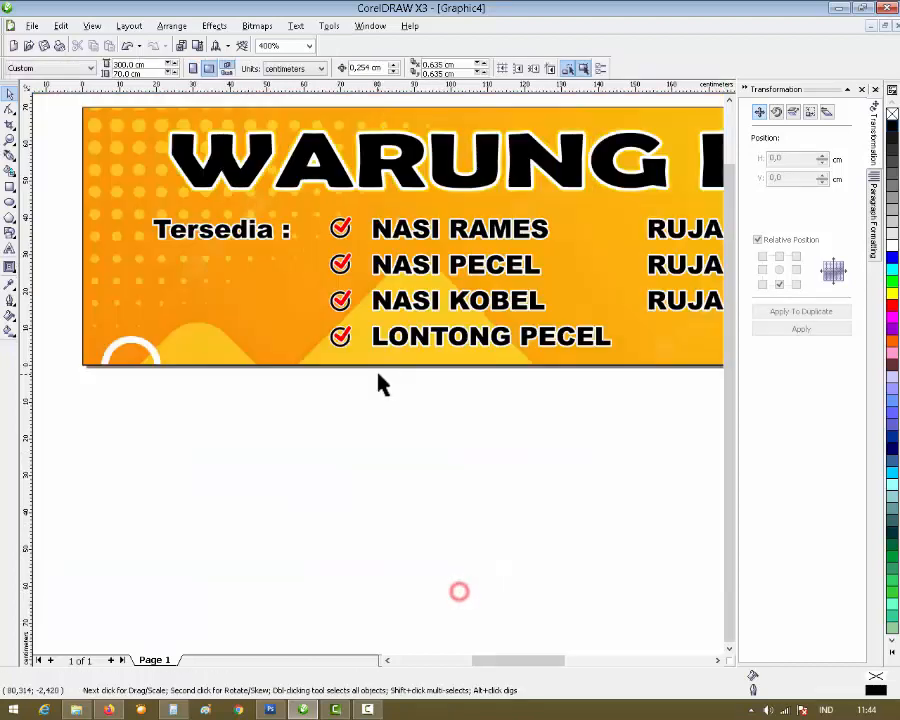
# Step: Shift the first menu column and its four check mark icons about 2.1 cm to the left
pyautogui.scroll(-2, 527, 385)
pyautogui.scroll(2, 362, 350)
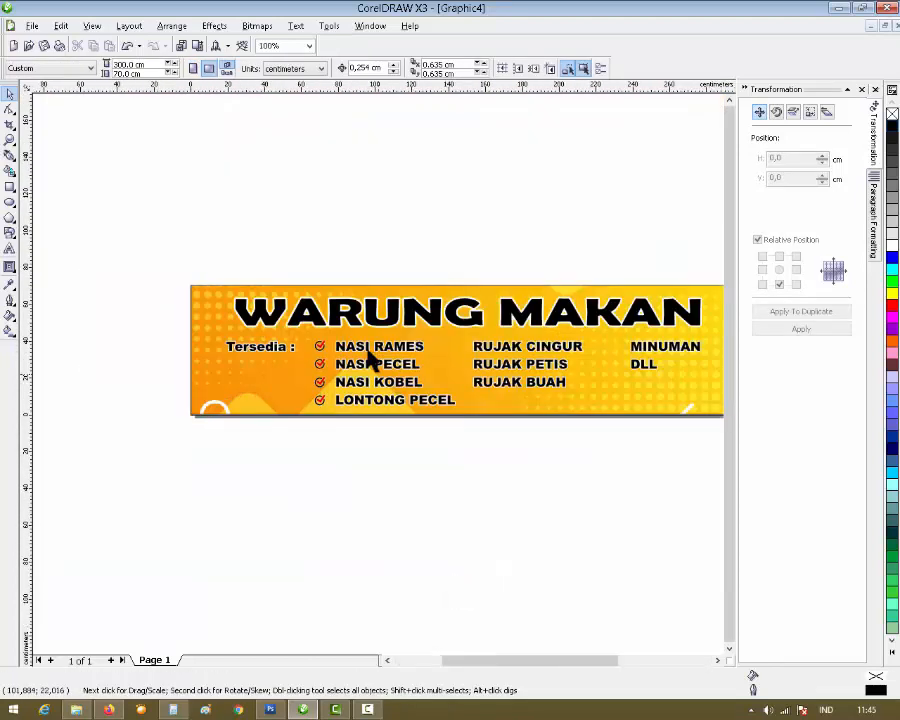
pyautogui.click(393, 495)
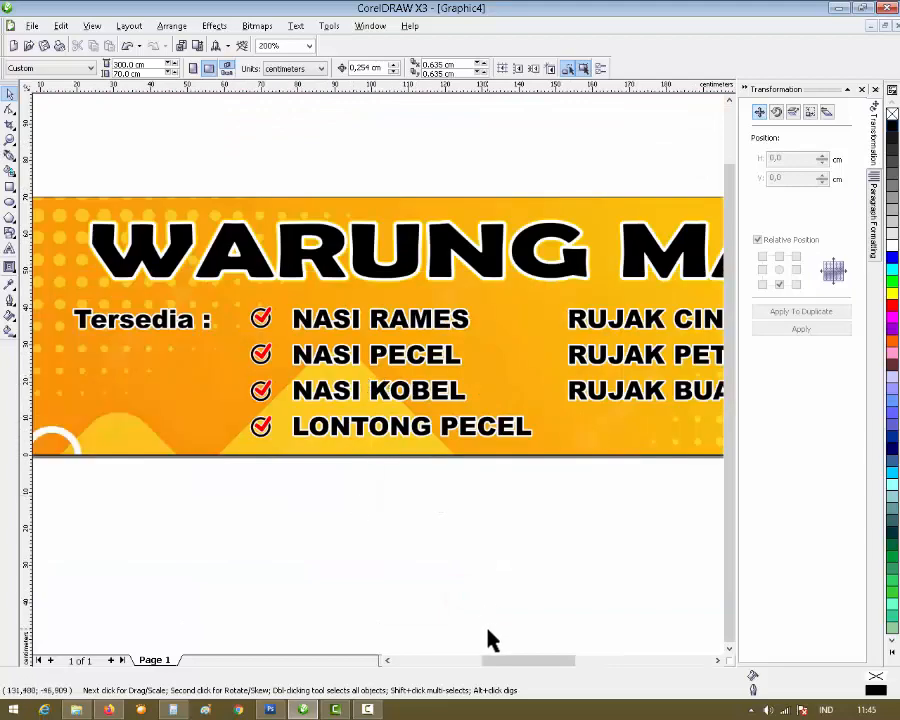
pyautogui.click(338, 557)
pyautogui.moveTo(516, 661); pyautogui.dragTo(532, 664)
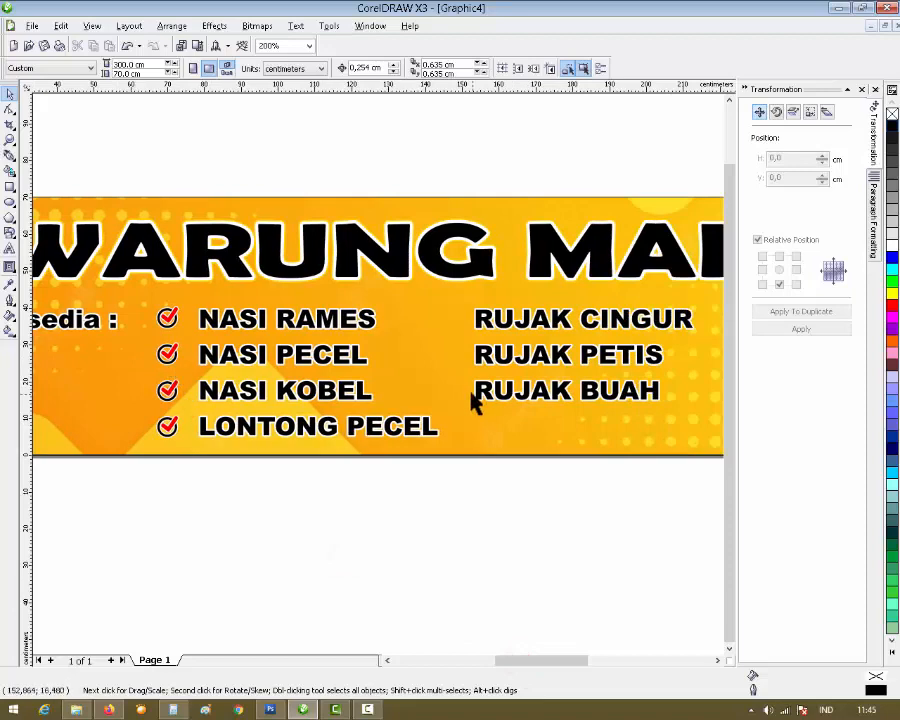
pyautogui.moveTo(458, 488); pyautogui.dragTo(137, 293)
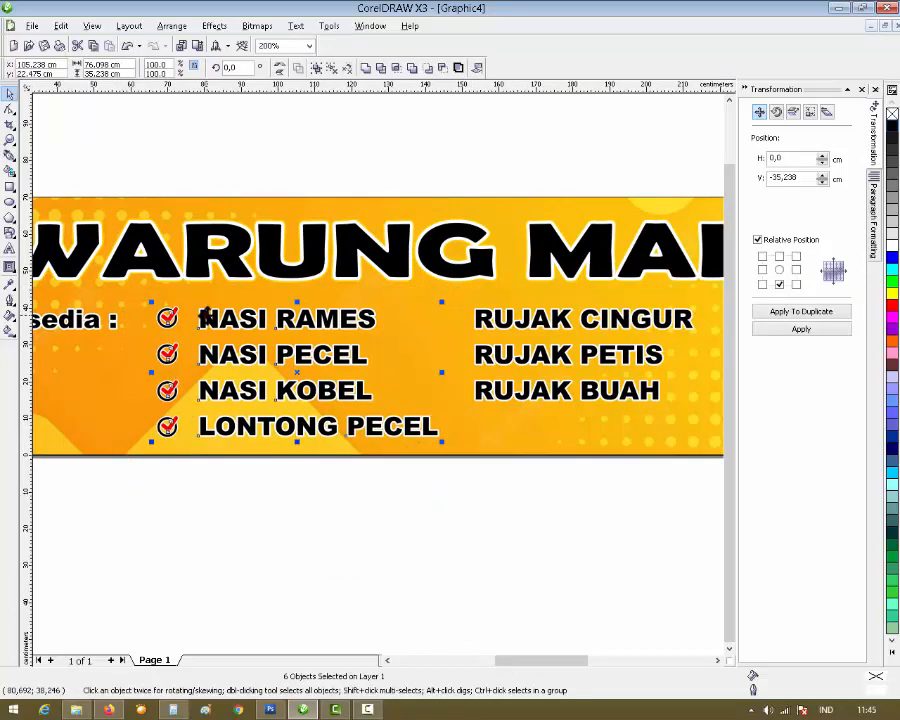
pyautogui.moveTo(205, 314); pyautogui.dragTo(192, 318)
pyautogui.click(288, 536)
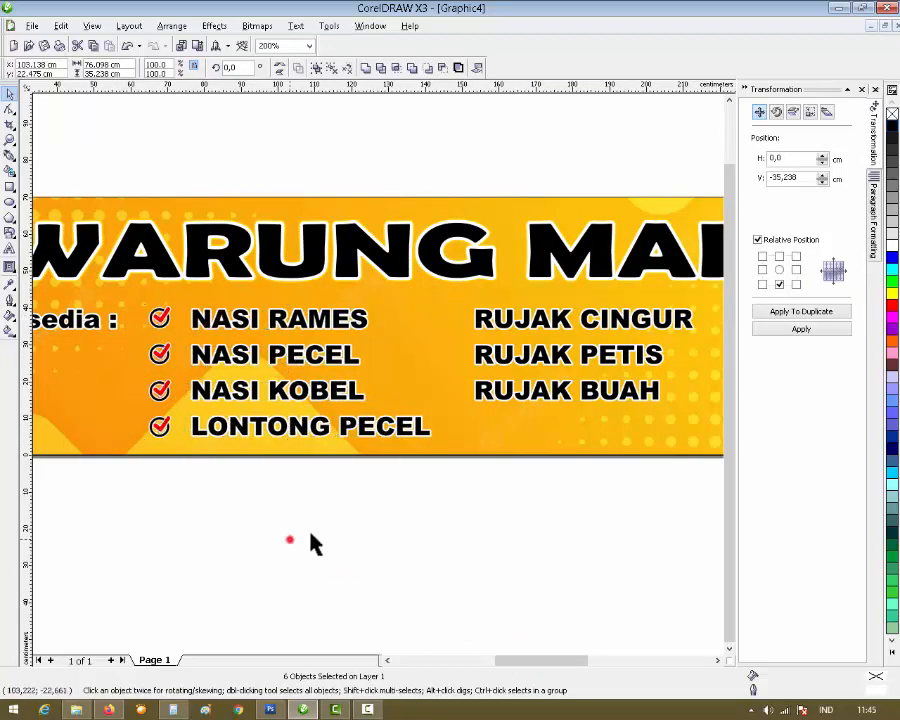
# Step: Move the RUJAK menu column to the right and copy three check mark icons beside its lines
pyautogui.click(528, 321)
pyautogui.moveTo(514, 321); pyautogui.dragTo(543, 321)
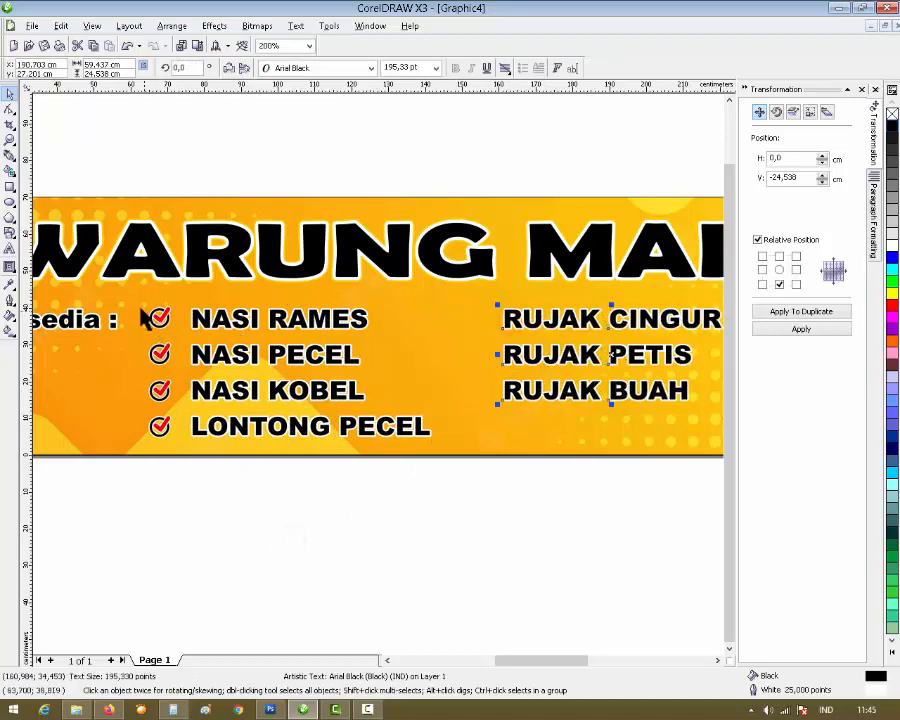
pyautogui.moveTo(136, 304); pyautogui.dragTo(185, 410)
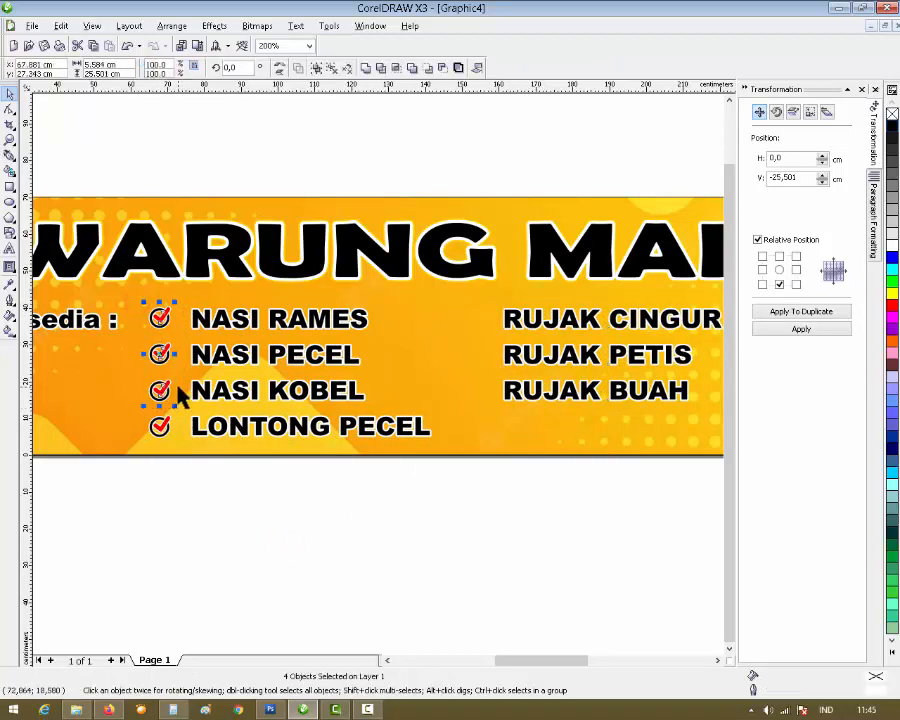
pyautogui.moveTo(160, 354); pyautogui.dragTo(476, 356)
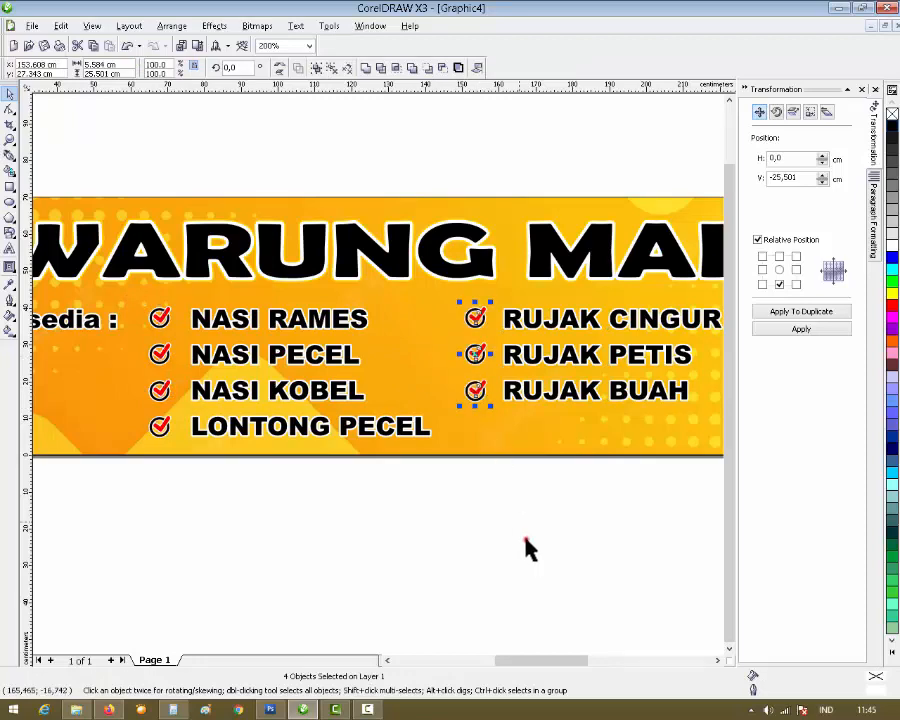
pyautogui.click(526, 540)
# Step: Move the MINUMAN and DLL text slightly to the right and copy two check mark icons beside its lines
pyautogui.press('F3')
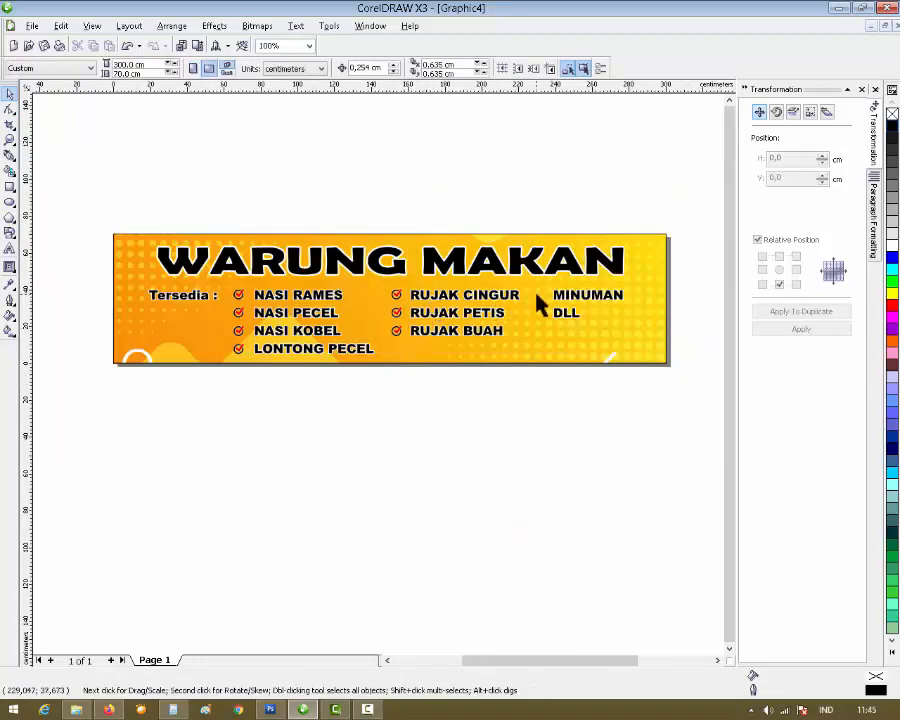
pyautogui.click(620, 330)
pyautogui.moveTo(629, 318); pyautogui.dragTo(639, 318)
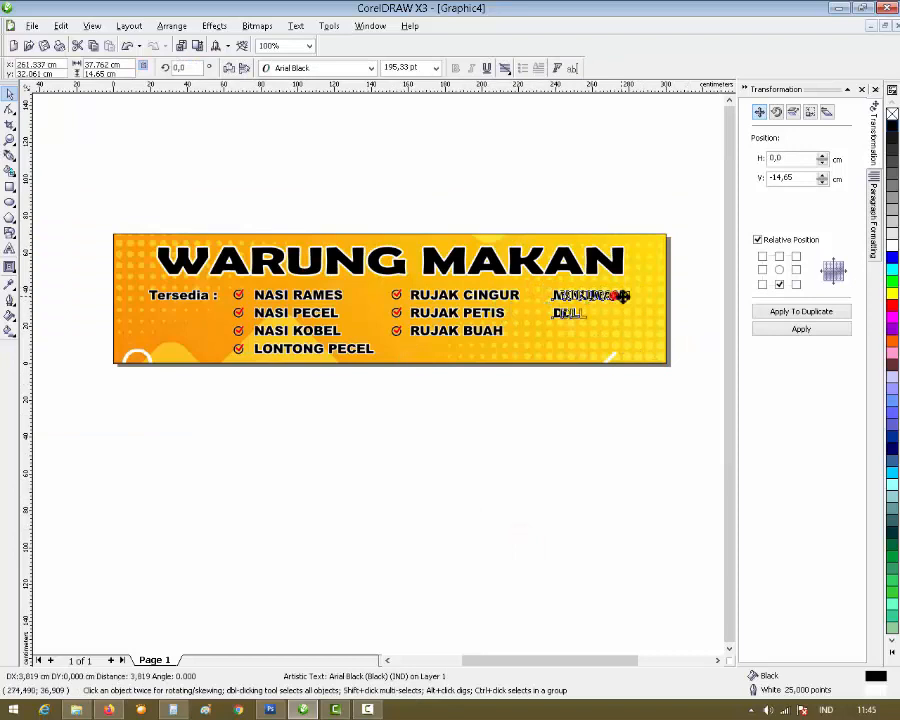
pyautogui.click(486, 405)
pyautogui.moveTo(390, 290)
pyautogui.mouseDown()
pyautogui.moveTo(415, 330)
pyautogui.moveTo(542, 297)
pyautogui.moveTo(551, 311)
pyautogui.mouseUp()
pyautogui.click(562, 412)
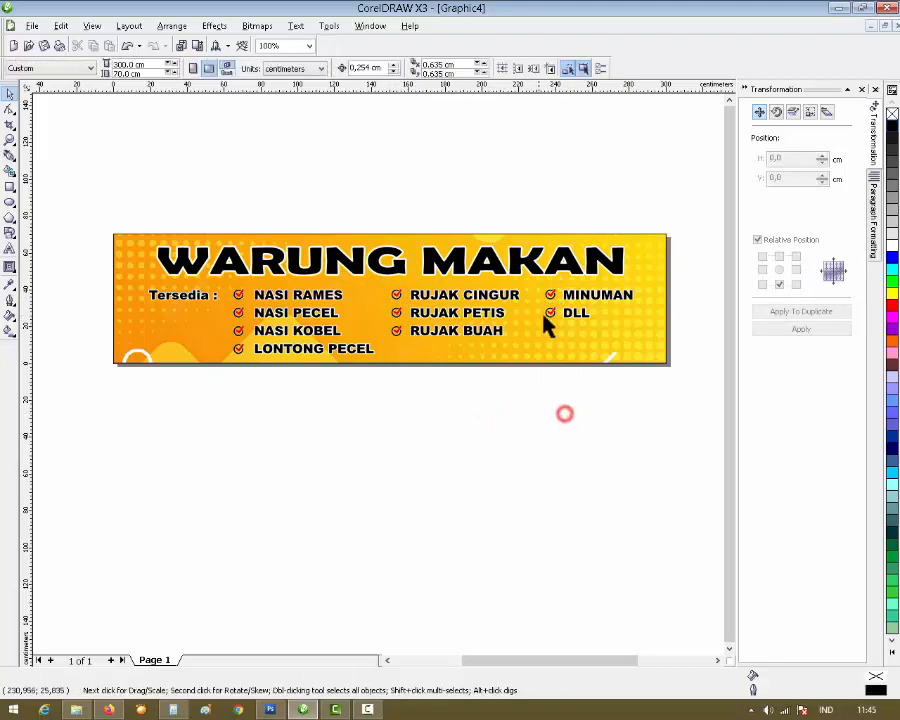
pyautogui.scroll(1, 544, 318)
pyautogui.scroll(-2, 380, 383)
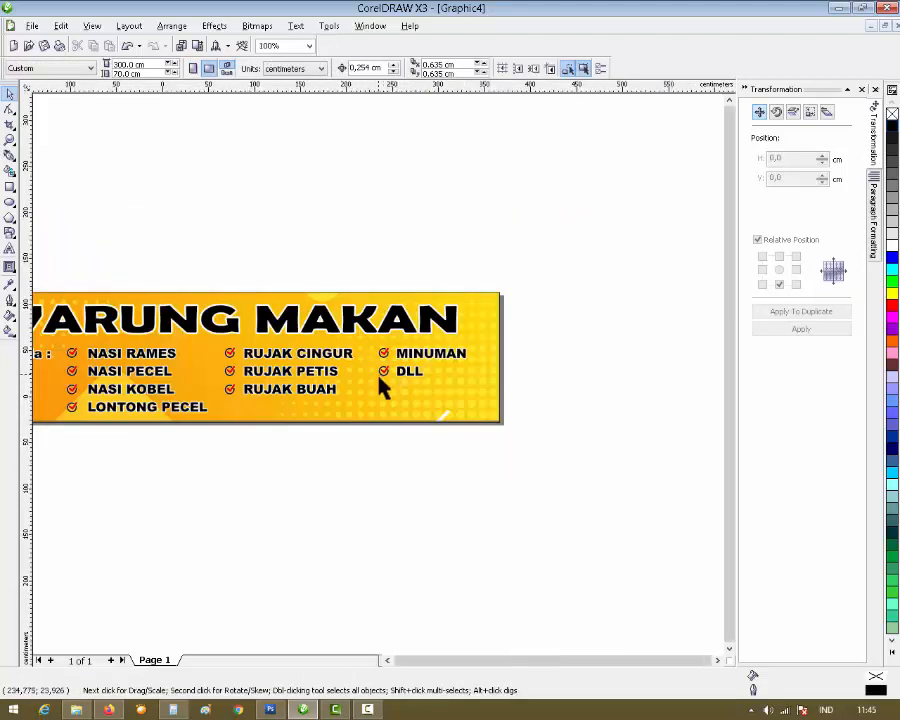
# Step: Shift the "Tersedia :" label and all menu columns with their check mark icons about 1 cm to the right
pyautogui.scroll(1, 590, 478)
pyautogui.moveTo(645, 446)
pyautogui.mouseDown()
pyautogui.moveTo(124, 321)
pyautogui.moveTo(143, 333)
pyautogui.mouseUp()
pyautogui.click(193, 516)
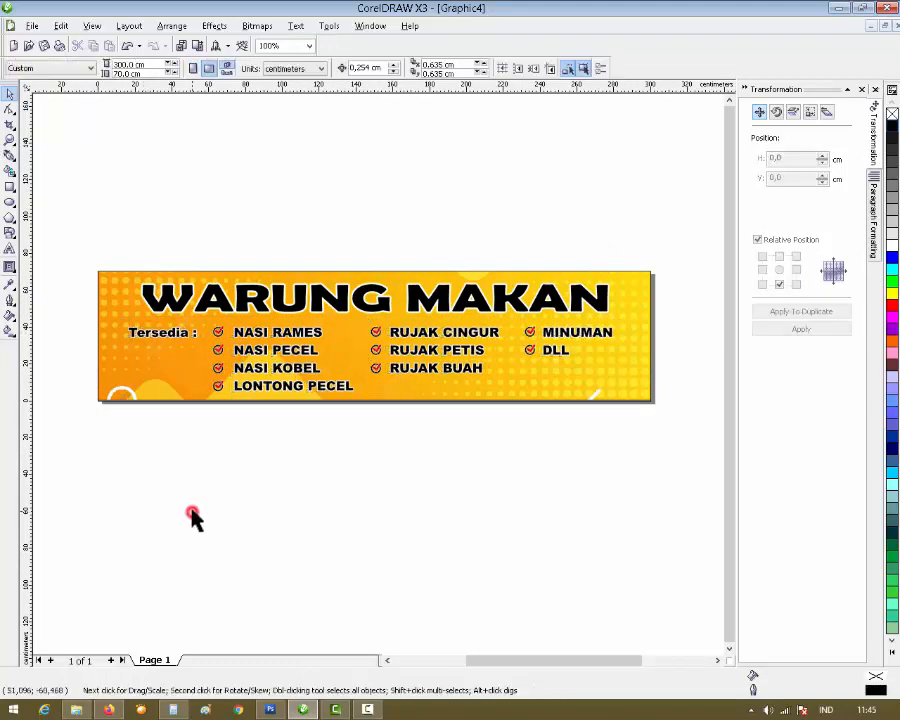
pyautogui.moveTo(639, 482)
pyautogui.mouseDown()
pyautogui.moveTo(195, 320)
pyautogui.moveTo(185, 345)
pyautogui.moveTo(181, 338)
pyautogui.mouseUp()
pyautogui.click(190, 453)
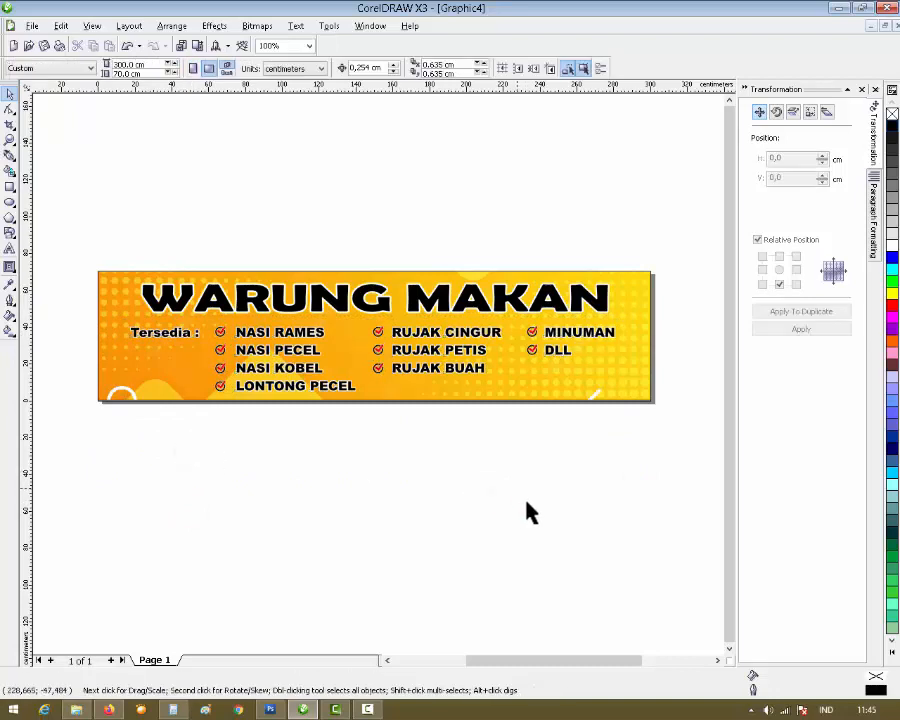
# Step: Try a Brightness/Contrast/Intensity adjustment with intensity 19 on the hairline rectangle around the banner
pyautogui.rightClick(630, 384)
pyautogui.click(633, 462)
pyautogui.click(622, 388)
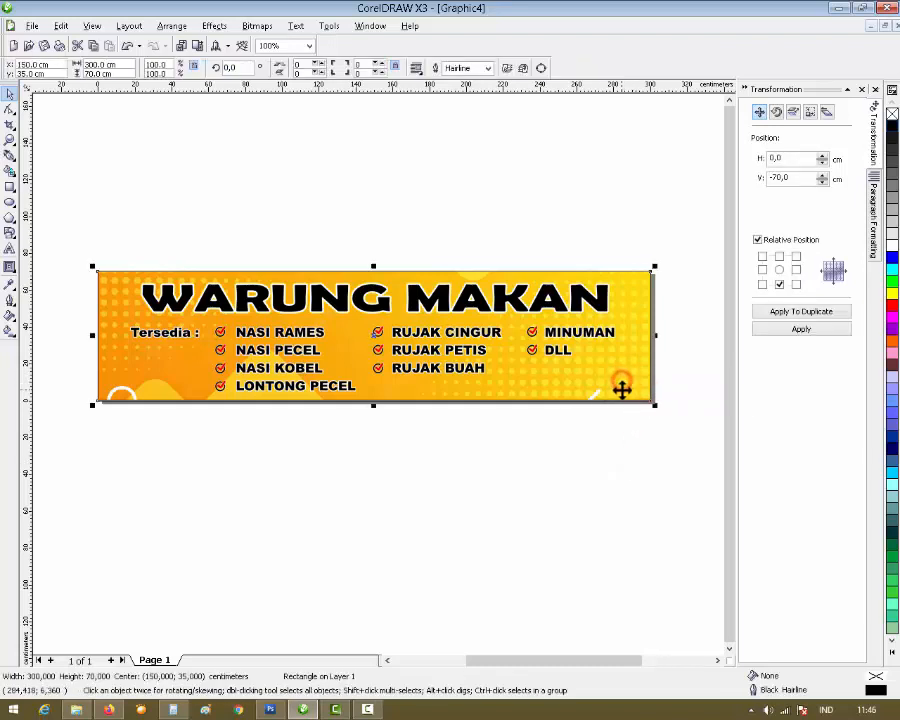
pyautogui.hotkey('ctrl', 'b')
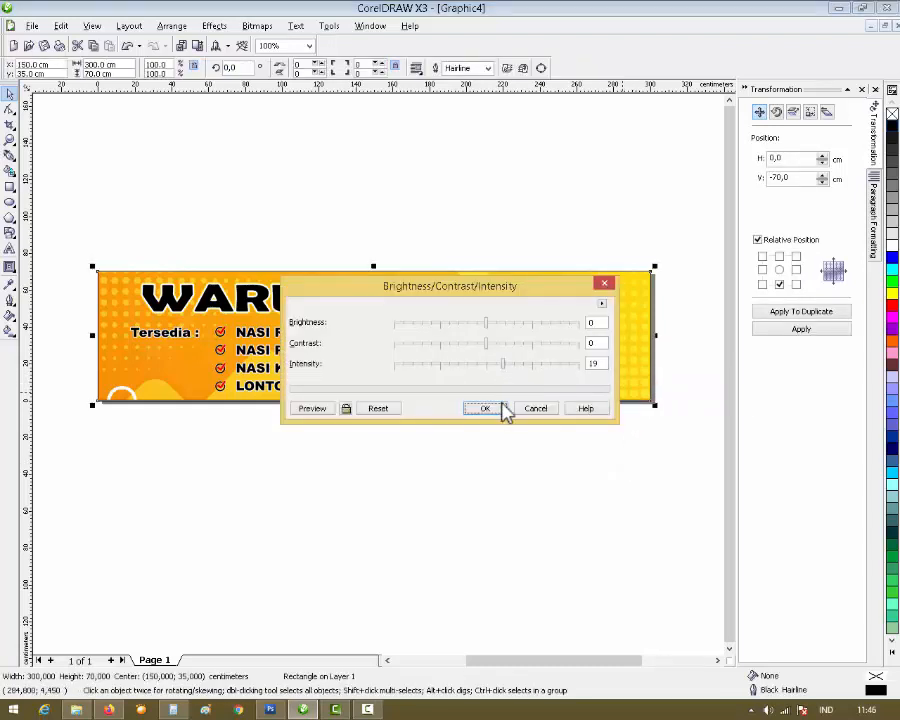
pyautogui.click(498, 408)
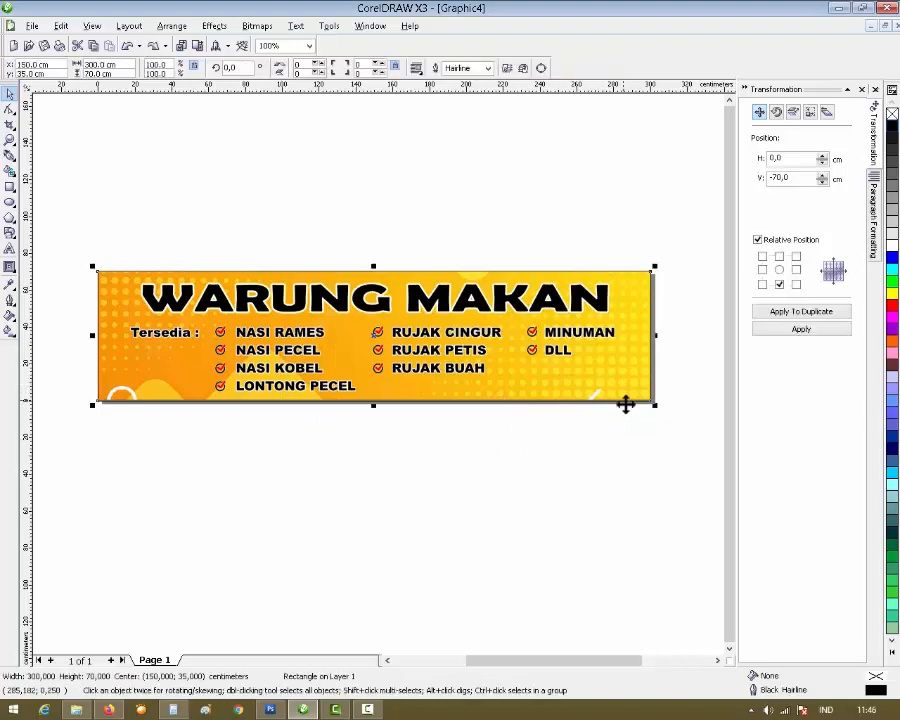
# Step: Apply a Brightness/Contrast/Intensity adjustment with intensity 19 to the banner's background bitmap
pyautogui.click(639, 440)
pyautogui.click(613, 372)
pyautogui.hotkey('ctrl', 'b')
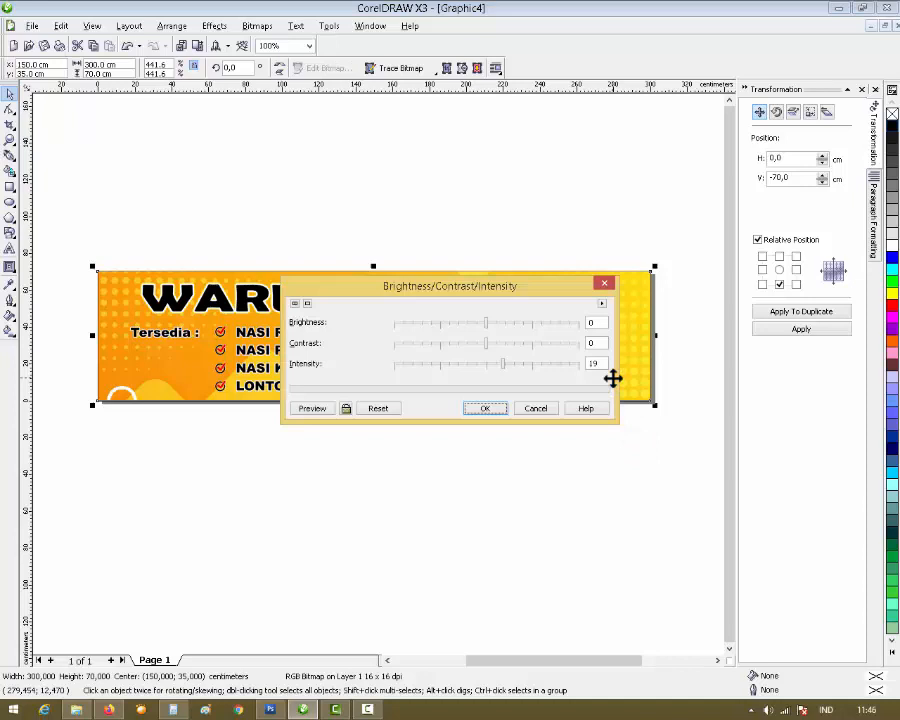
pyautogui.click(504, 407)
pyautogui.click(501, 452)
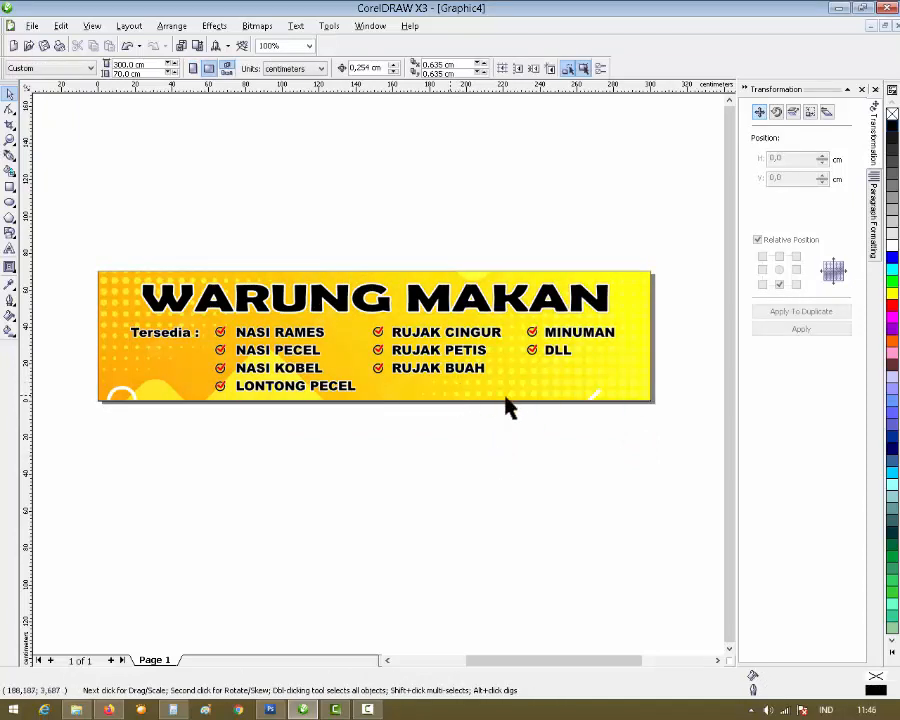
# Step: Try a further Brightness/Contrast/Intensity adjustment on the banner's background bitmap
pyautogui.click(617, 397)
pyautogui.hotkey('ctrl', 'b')
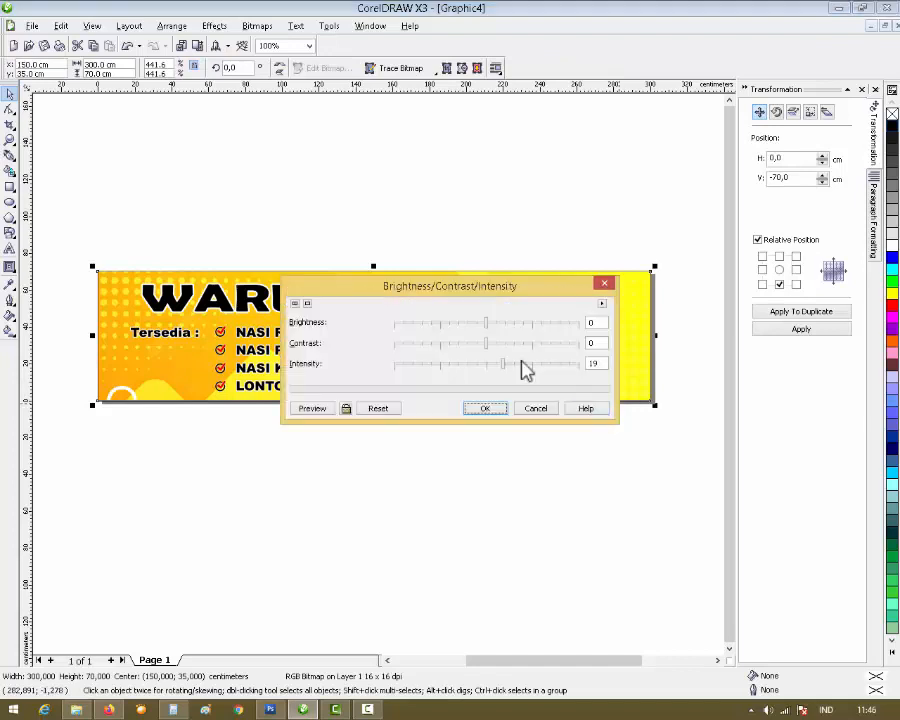
pyautogui.moveTo(494, 296); pyautogui.dragTo(494, 420)
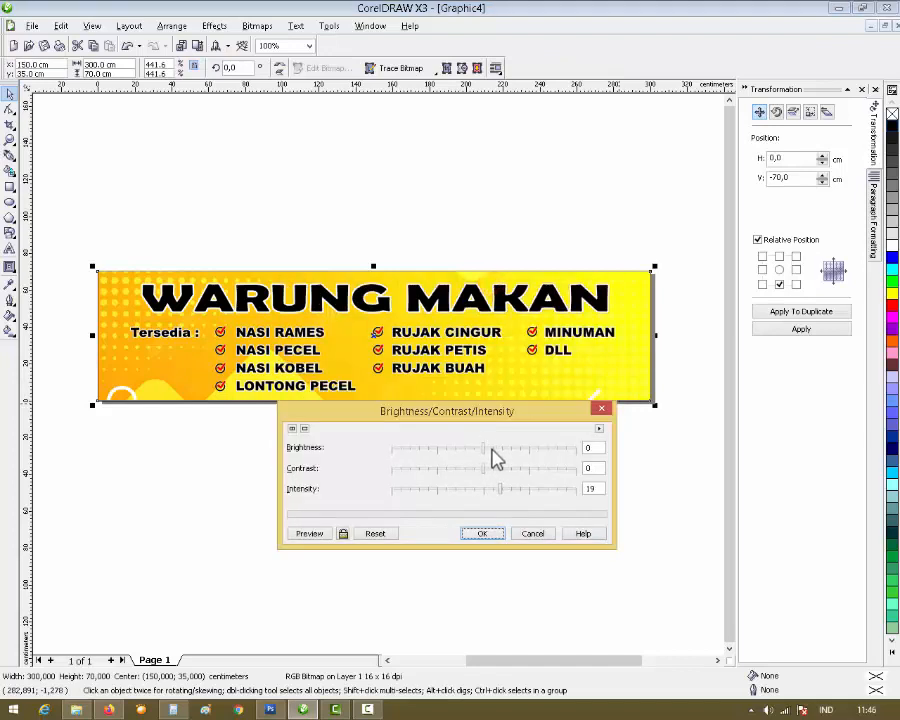
pyautogui.click(495, 470)
pyautogui.click(482, 533)
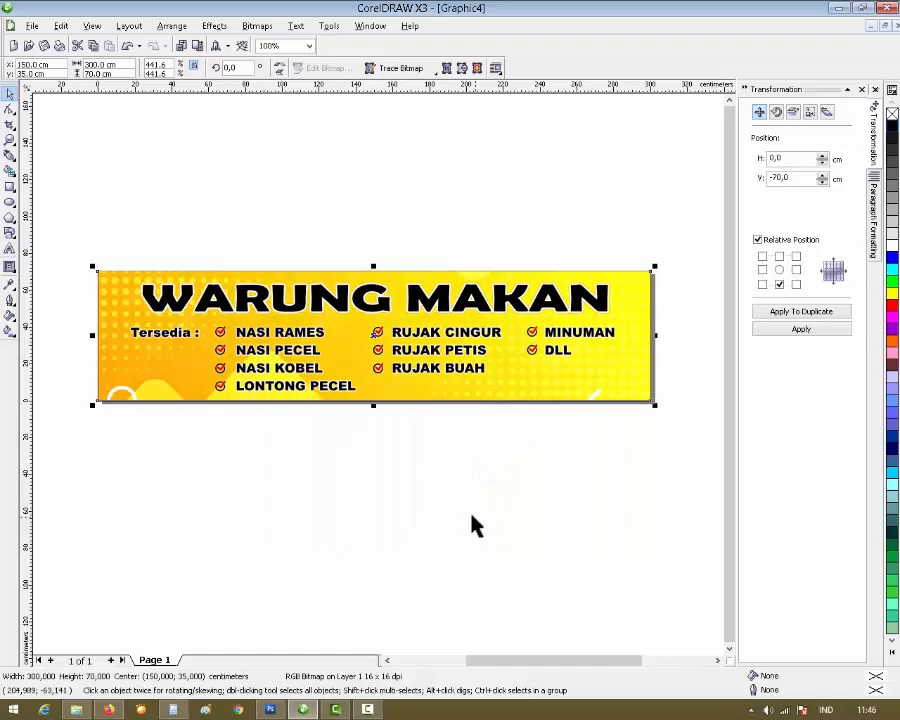
pyautogui.click(473, 519)
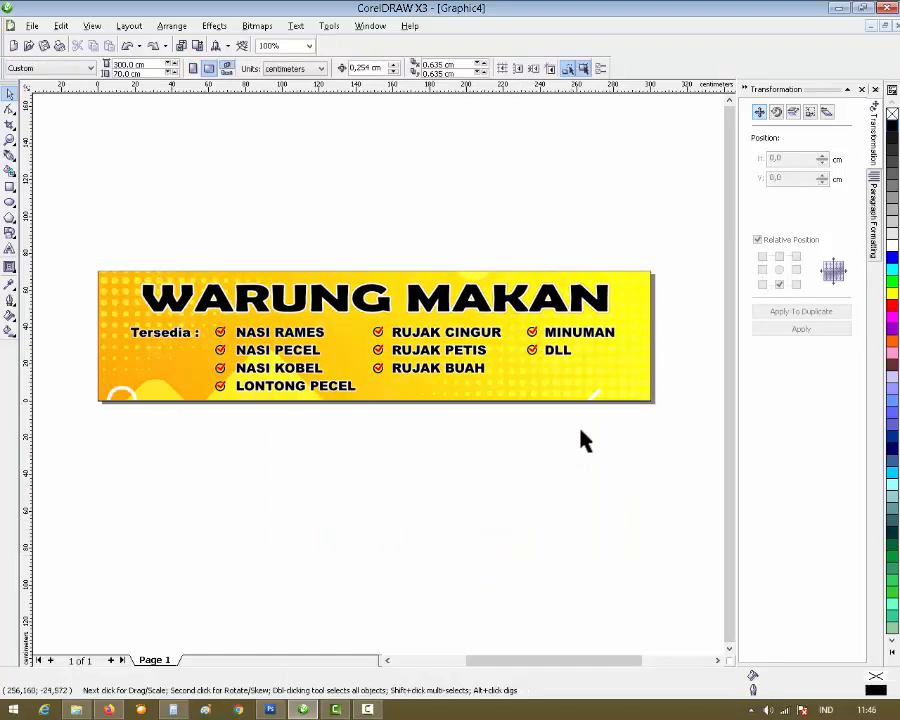
pyautogui.click(612, 398)
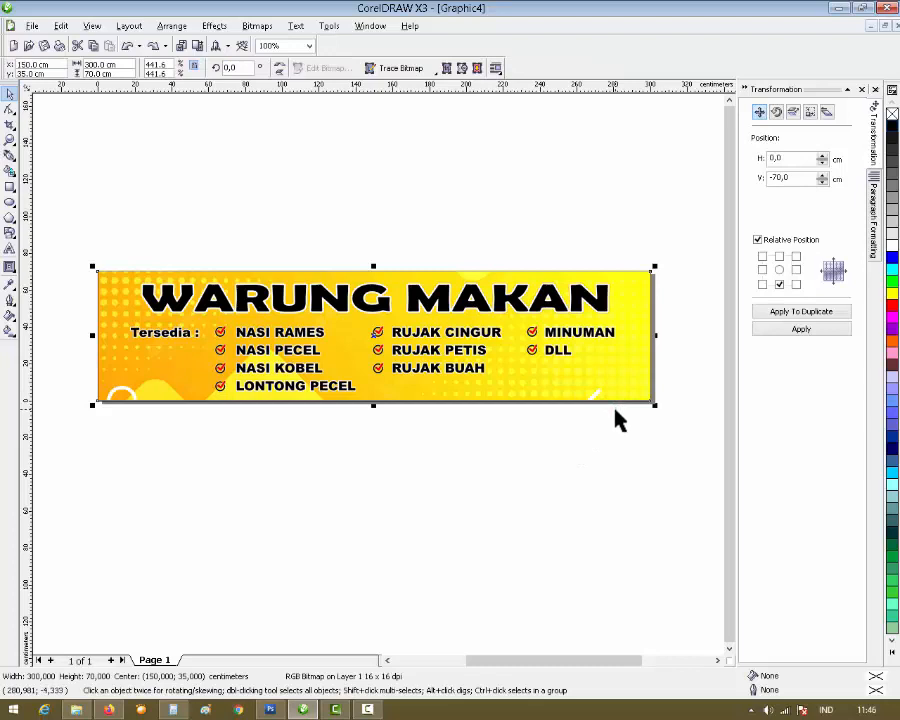
pyautogui.click(579, 478)
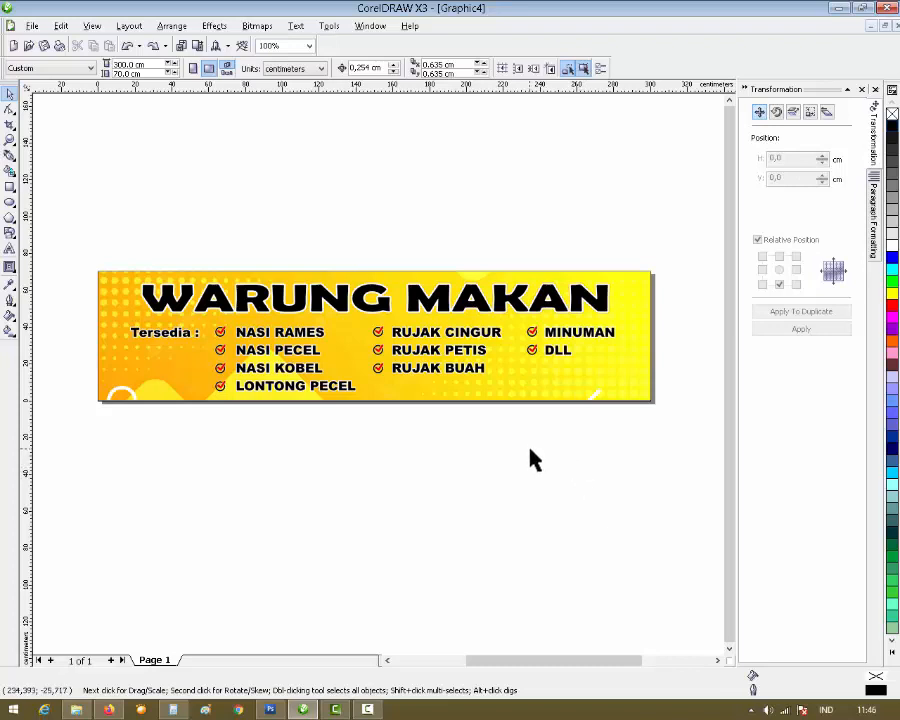
# Step: Shift the "Tersedia :" label about 2 cm to the left, away from the first menu column
pyautogui.click(178, 336)
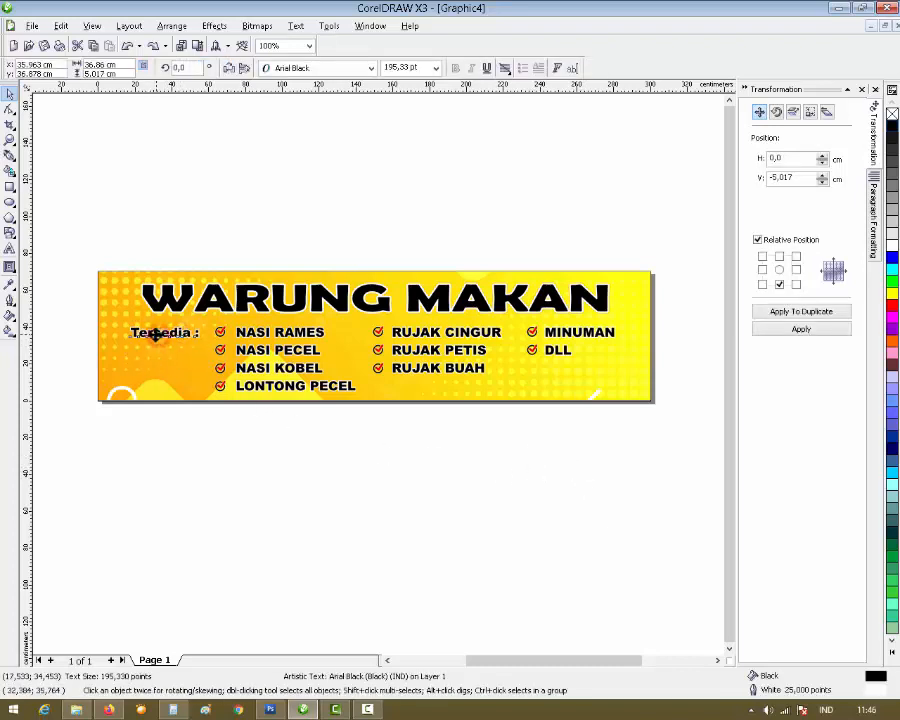
pyautogui.click(174, 482)
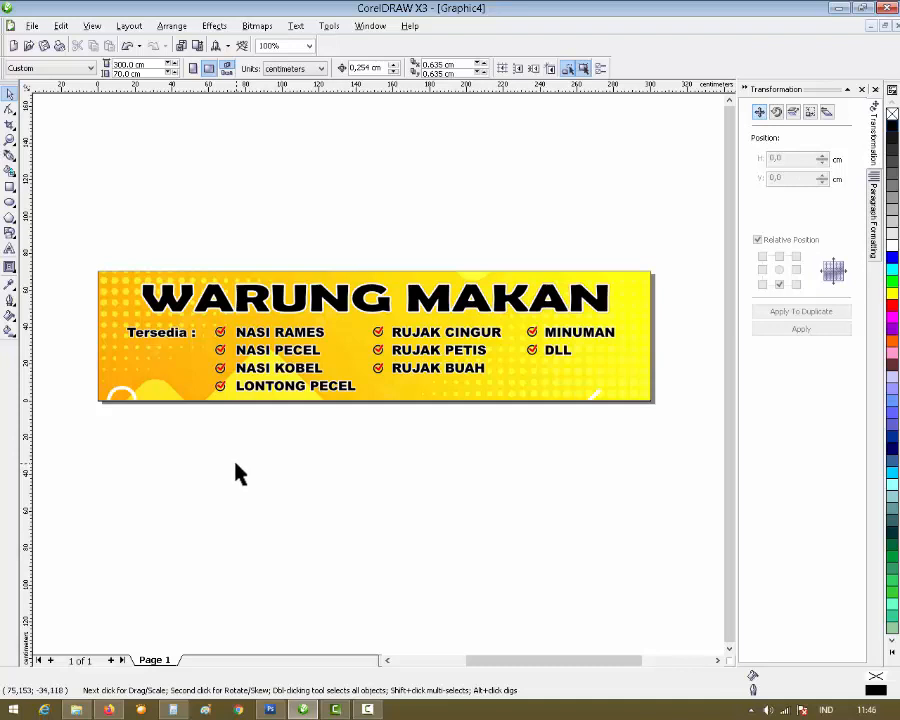
pyautogui.click(376, 476)
pyautogui.click(699, 463)
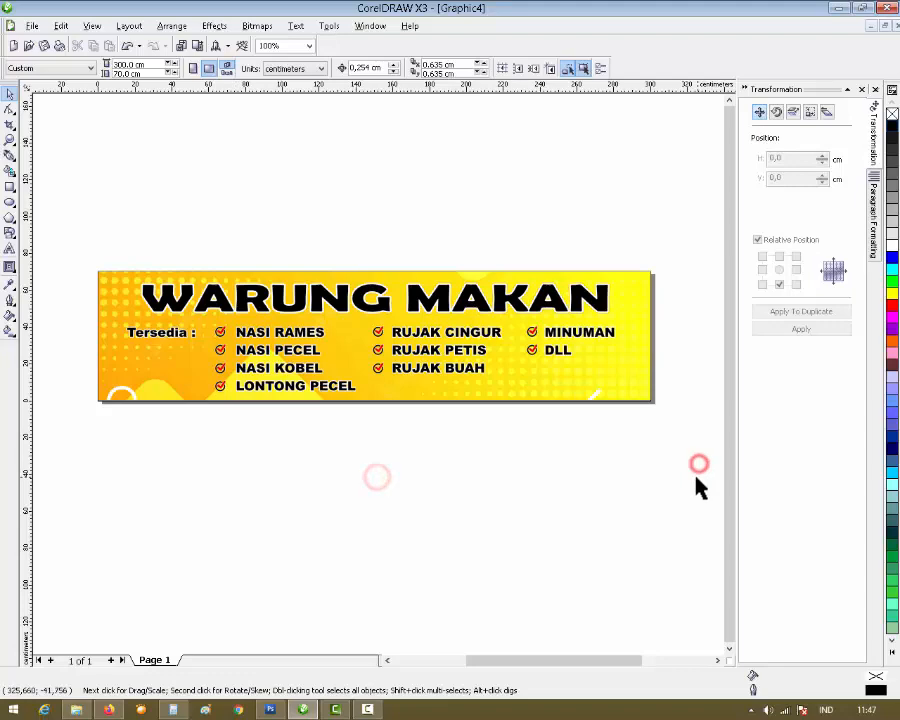
# Step: Try a yellow outline on the WARUNG MAKAN heading and undo it
pyautogui.click(519, 306)
pyautogui.scroll(1, 443, 307)
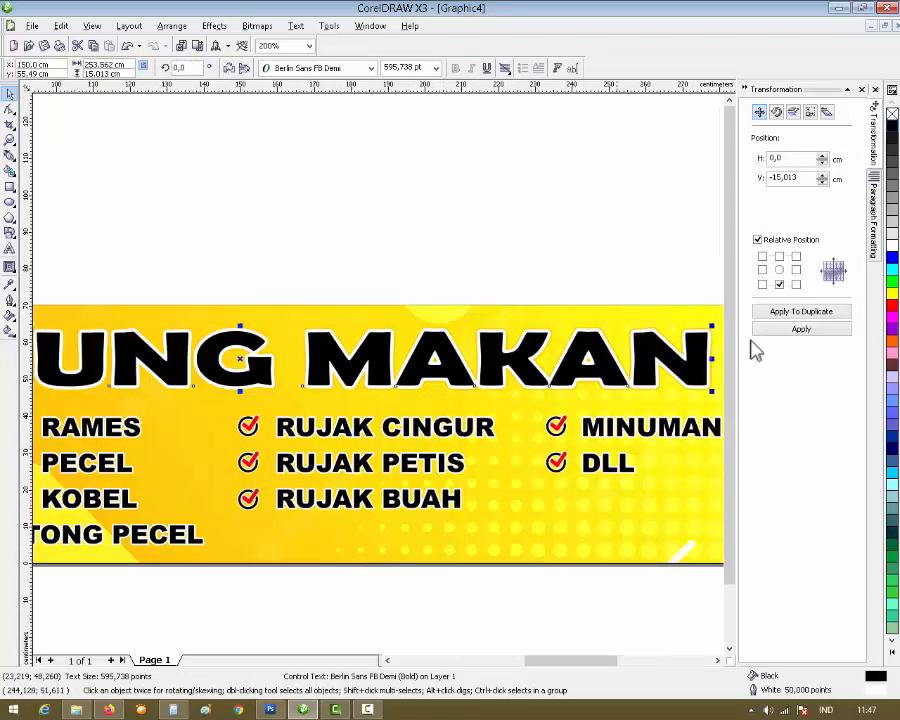
pyautogui.rightClick(892, 298)
pyautogui.hotkey('ctrl', 'z')
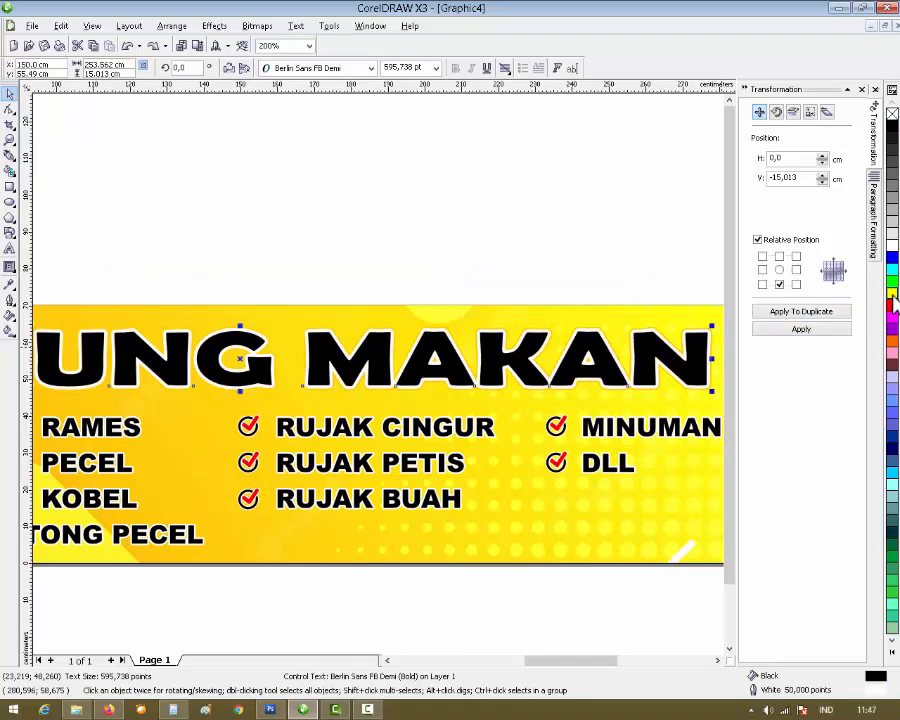
# Step: Add a one-step outside contour with a 0.4 cm offset and orange outline colour to the WARUNG MAKAN heading
pyautogui.click(9, 267)
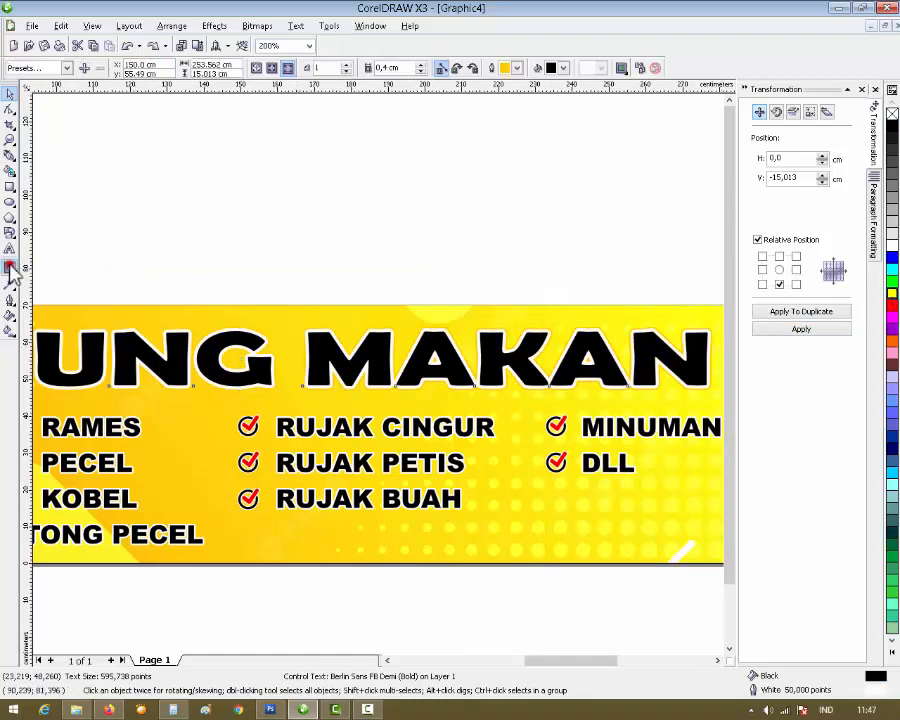
pyautogui.click(519, 68)
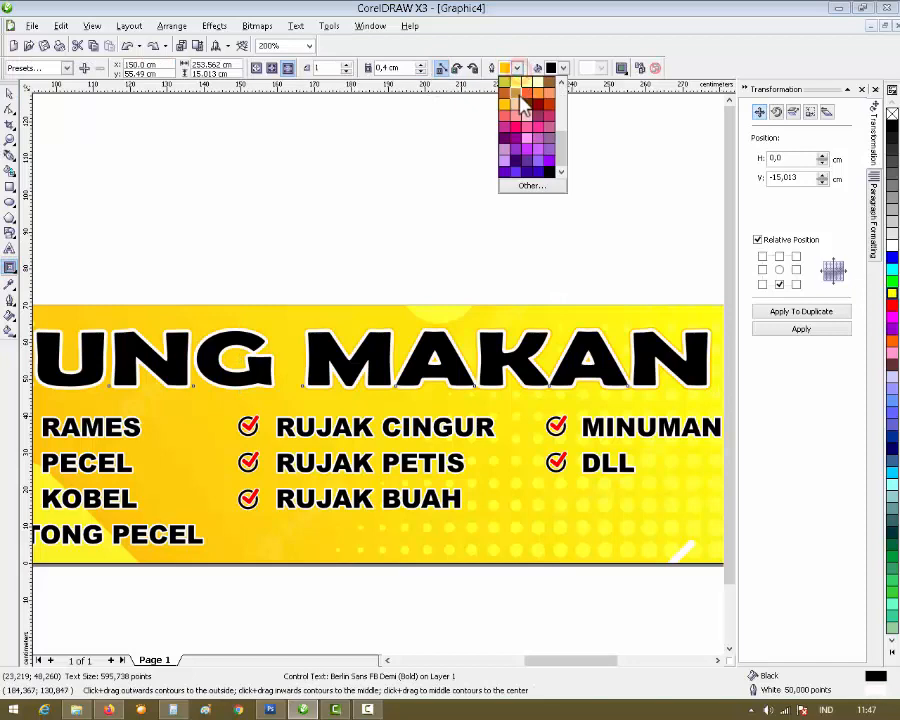
pyautogui.click(520, 95)
pyautogui.scroll(-2, 392, 390)
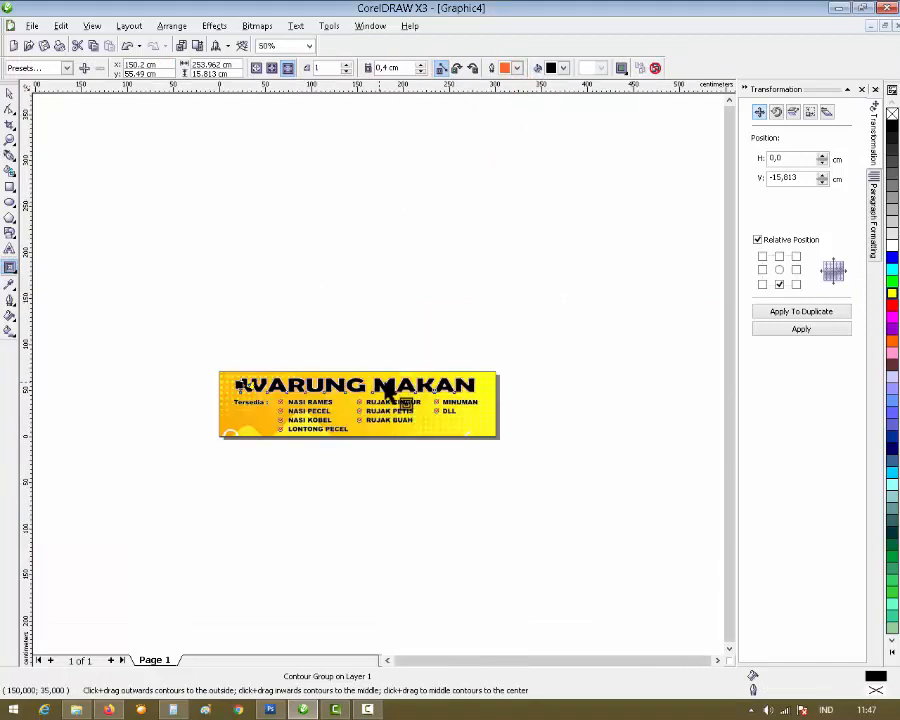
pyautogui.scroll(2, 379, 385)
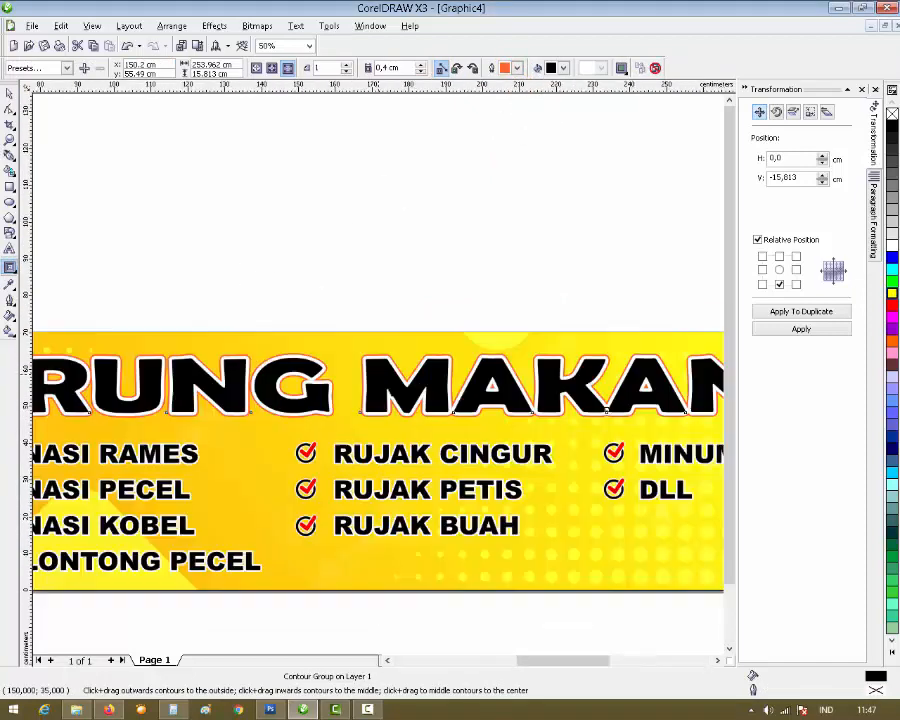
# Step: Set the heading contour's offset to 0.9 cm
pyautogui.click(388, 68)
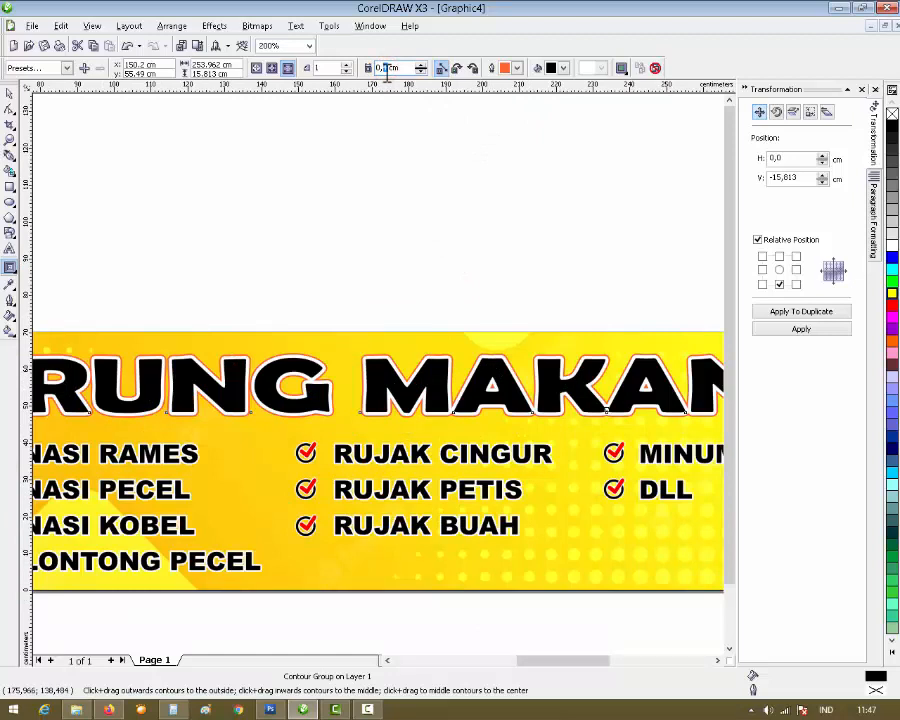
pyautogui.press('Return')
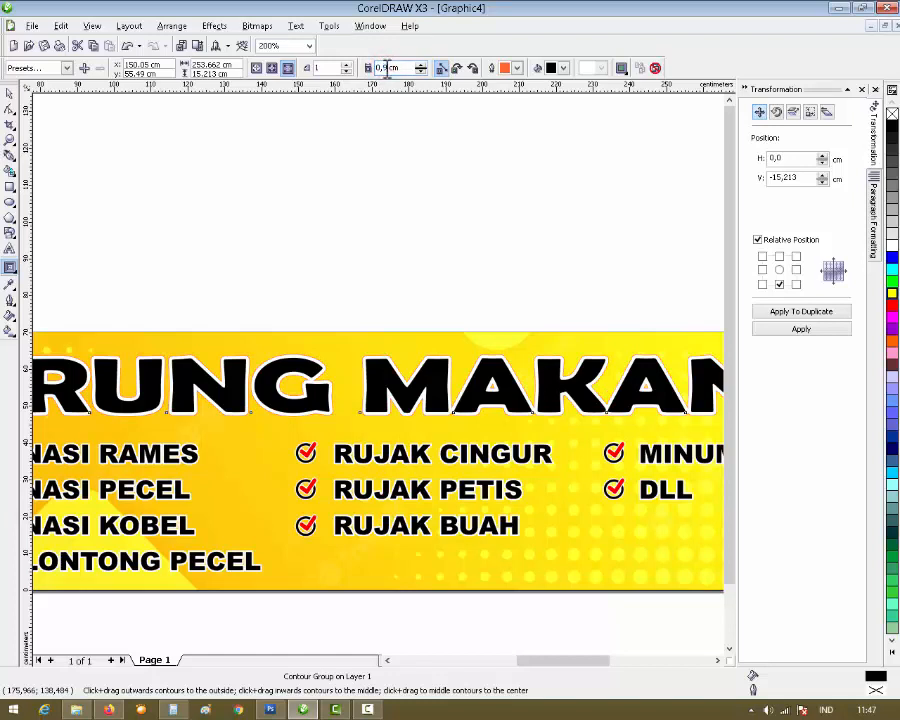
pyautogui.press('Return')
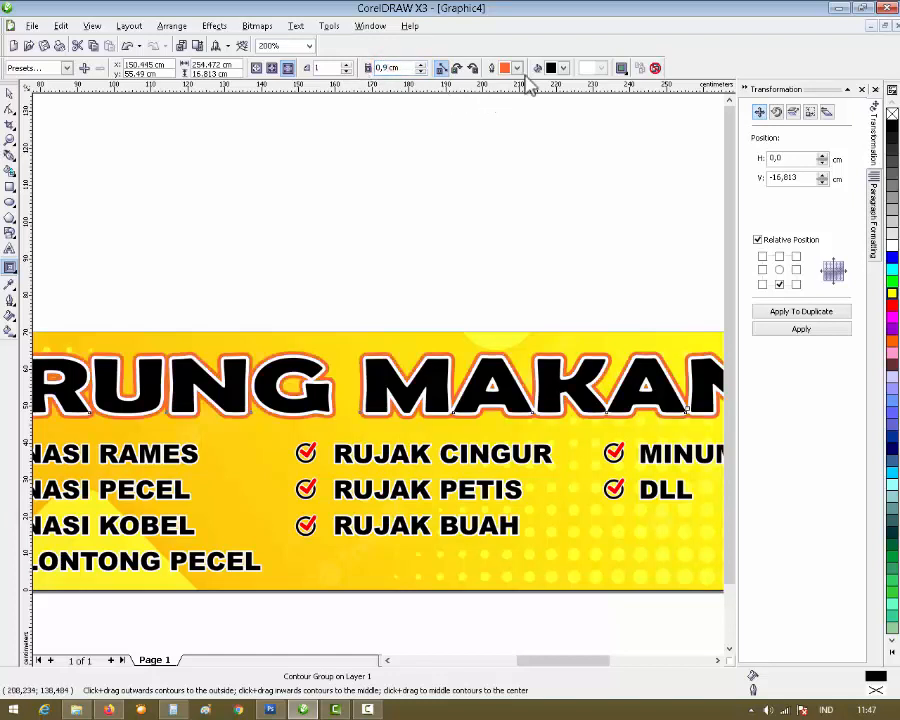
# Step: Recolour the WARUNG MAKAN heading's contour, trying amber and settling on bright yellow
pyautogui.click(516, 68)
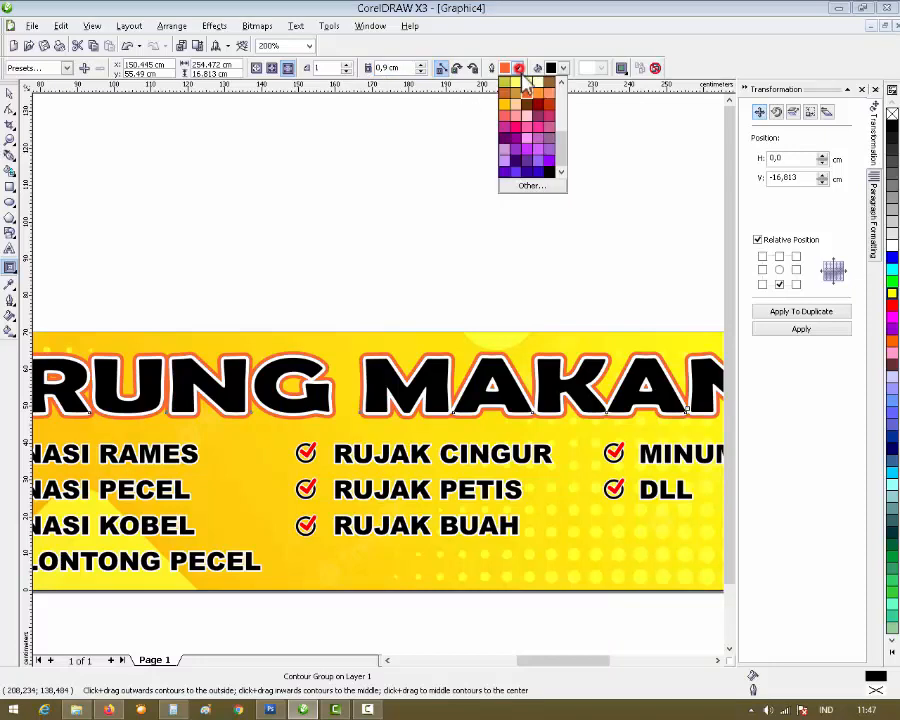
pyautogui.click(504, 110)
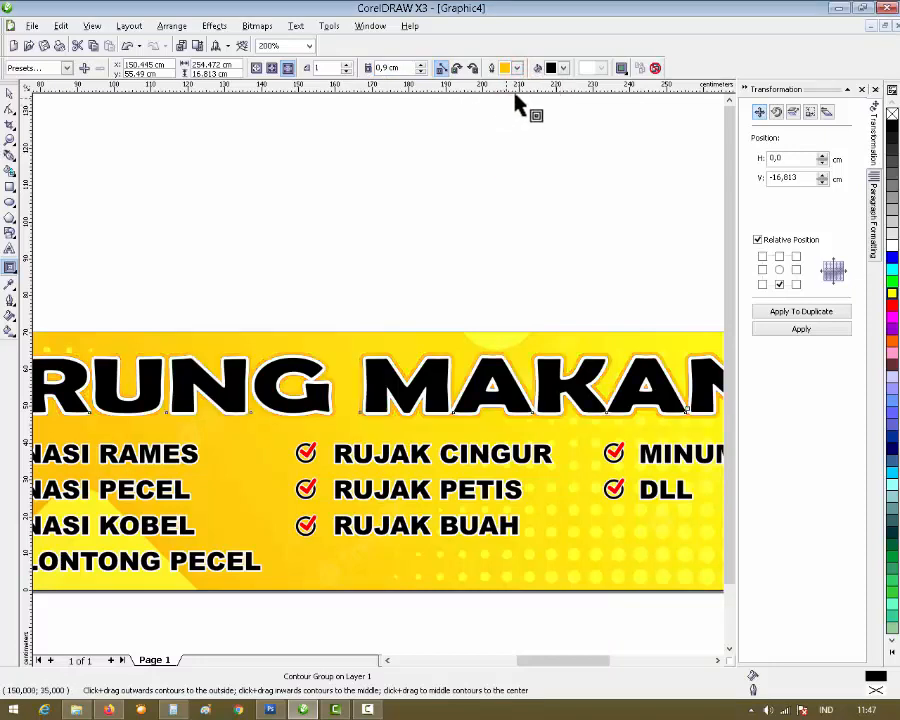
pyautogui.scroll(2, 335, 352)
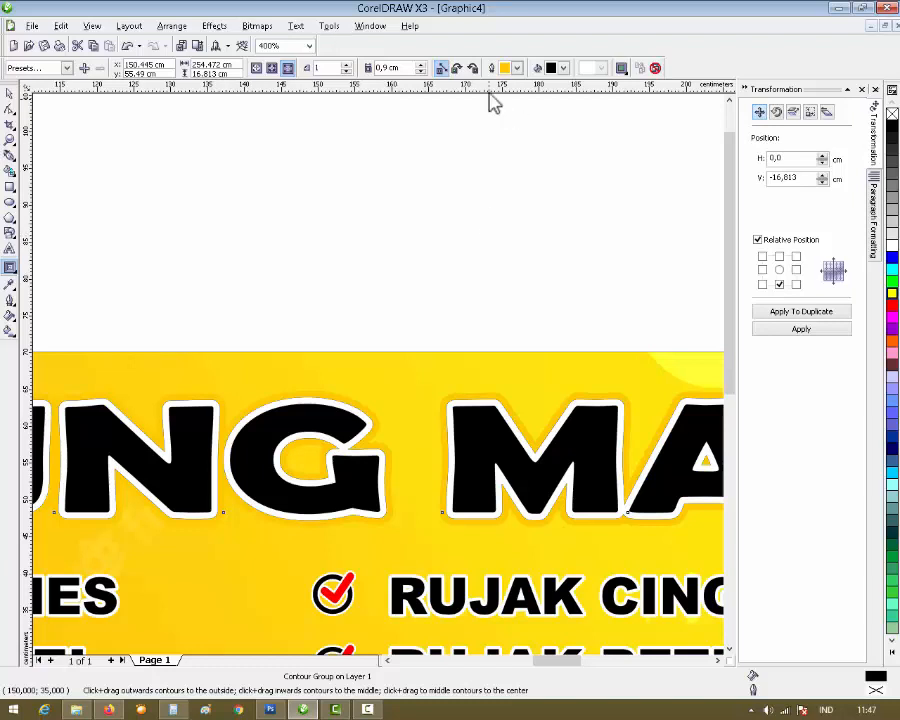
pyautogui.click(517, 70)
pyautogui.moveTo(558, 136); pyautogui.dragTo(567, 100)
pyautogui.click(549, 105)
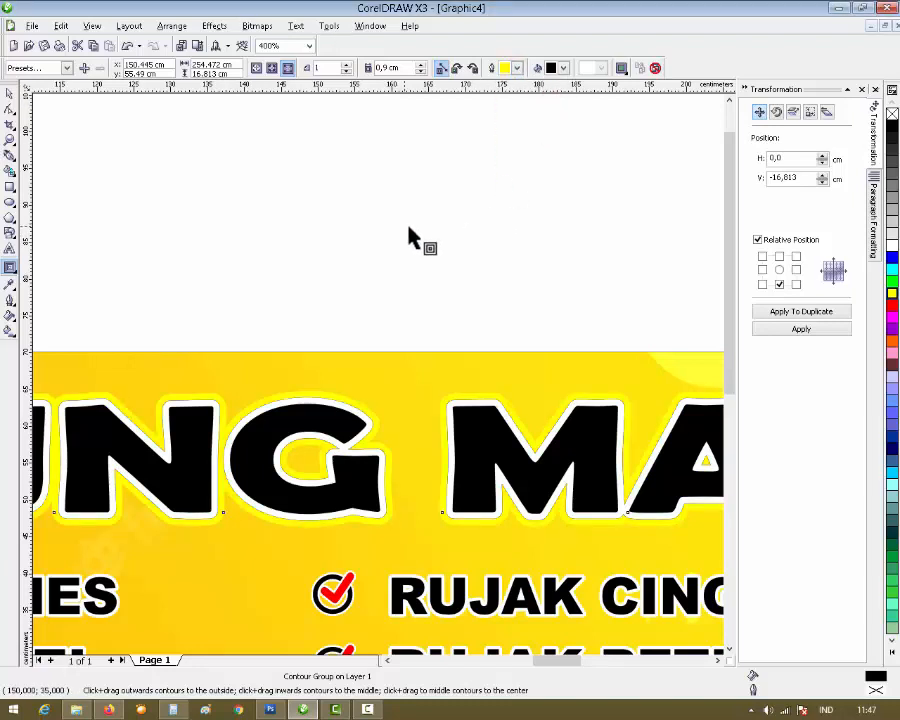
pyautogui.scroll(-3, 380, 375)
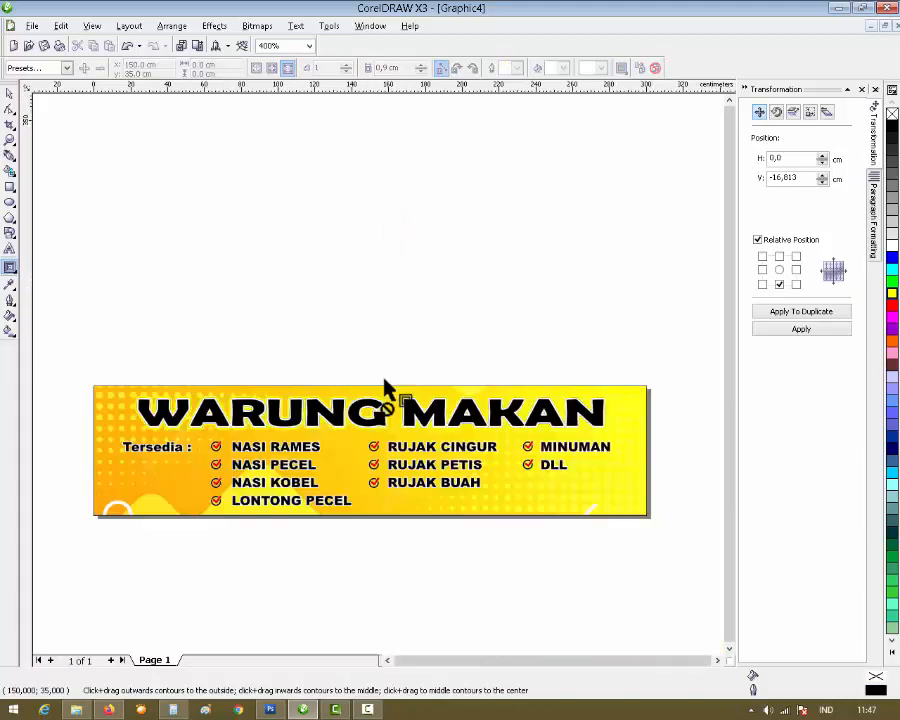
pyautogui.scroll(2, 390, 385)
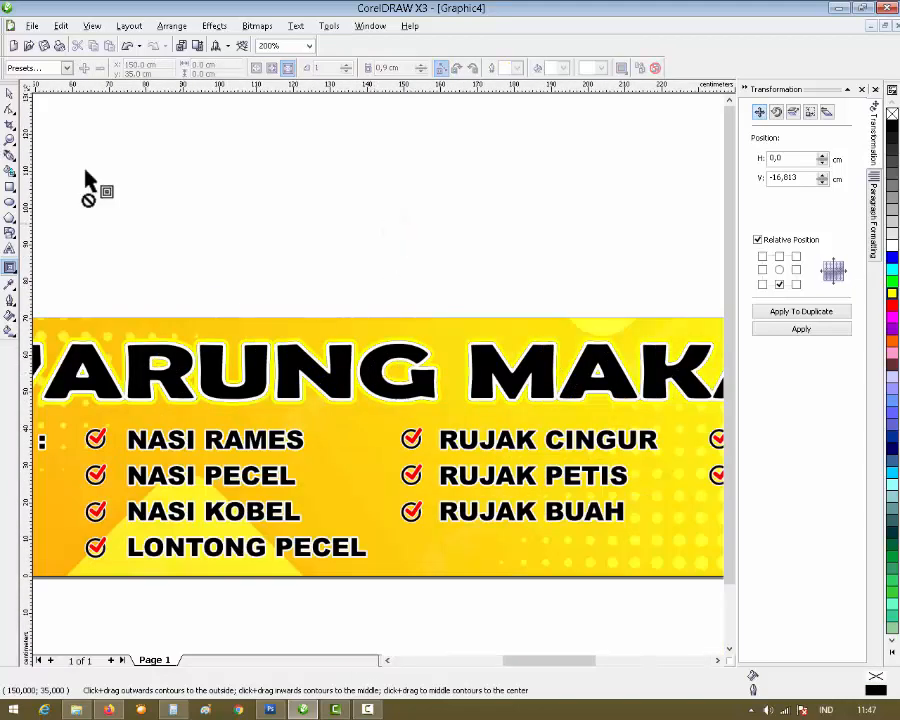
pyautogui.click(9, 93)
pyautogui.click(137, 147)
pyautogui.scroll(-1, 378, 378)
pyautogui.scroll(-2, 379, 379)
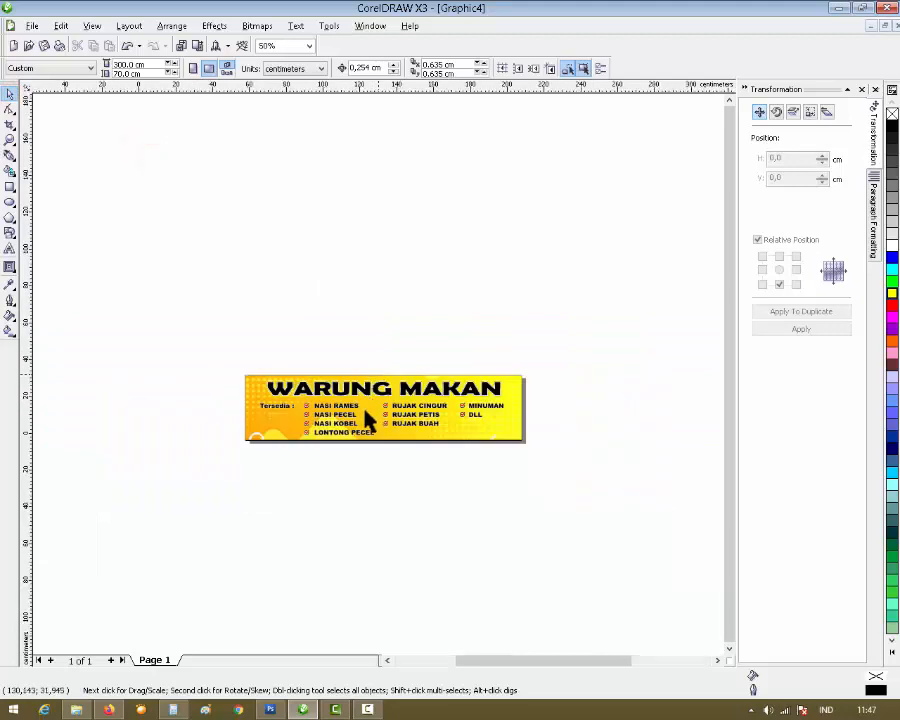
pyautogui.scroll(1, 422, 365)
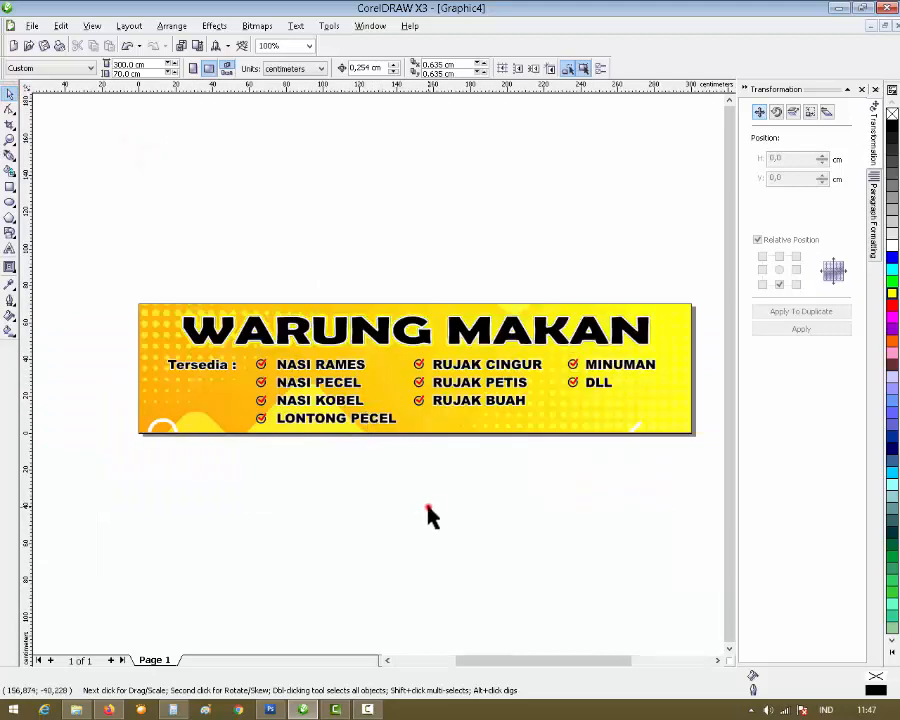
# Step: Add a black drop shadow to the contoured WARUNG MAKAN heading, offset about -0.75 cm horizontally and -1.79 cm vertically
pyautogui.click(411, 348)
pyautogui.click(9, 267)
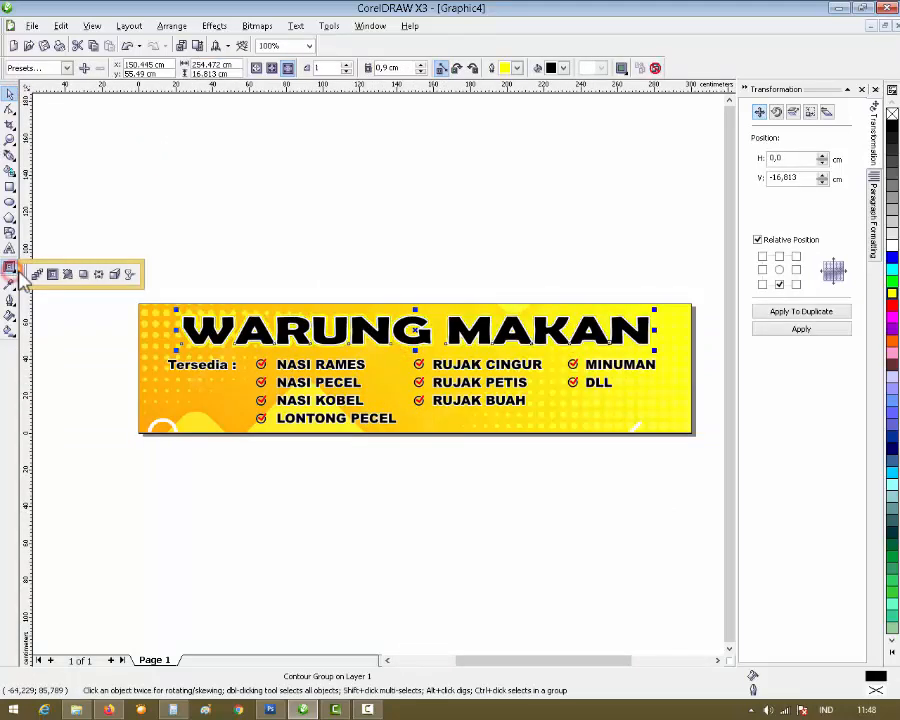
pyautogui.click(81, 274)
pyautogui.click(406, 344)
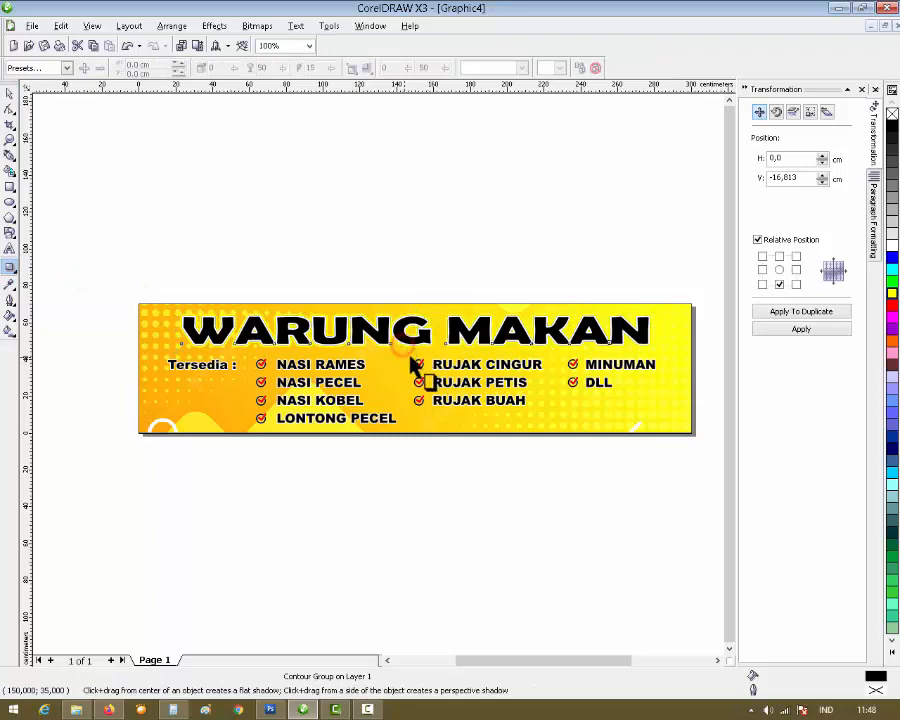
pyautogui.click(408, 344)
pyautogui.click(430, 259)
pyautogui.click(400, 332)
pyautogui.moveTo(402, 337); pyautogui.dragTo(395, 362)
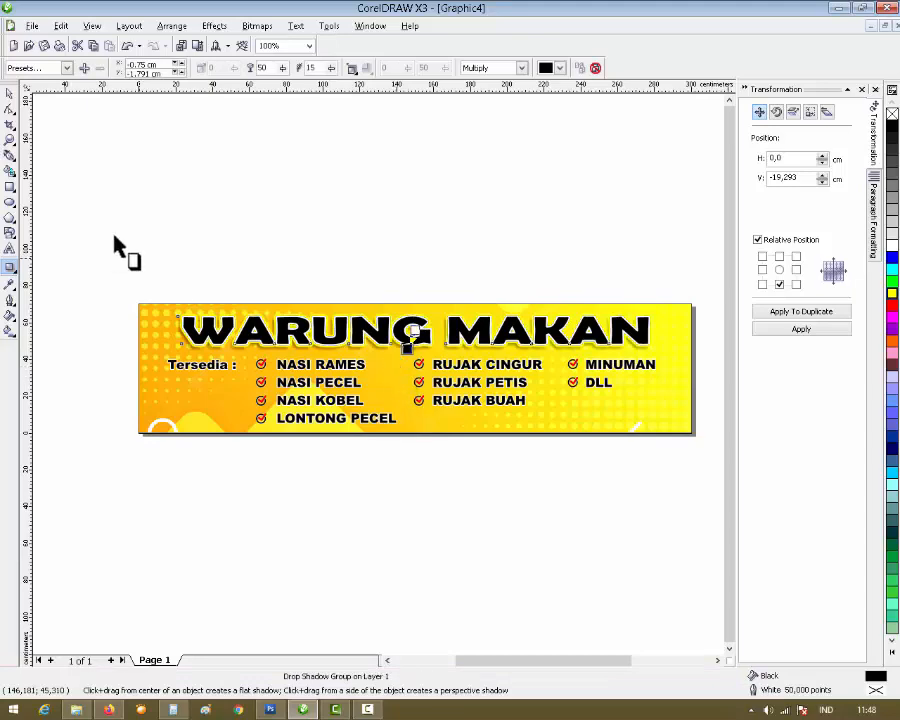
pyautogui.click(10, 94)
pyautogui.click(278, 187)
pyautogui.scroll(1, 401, 314)
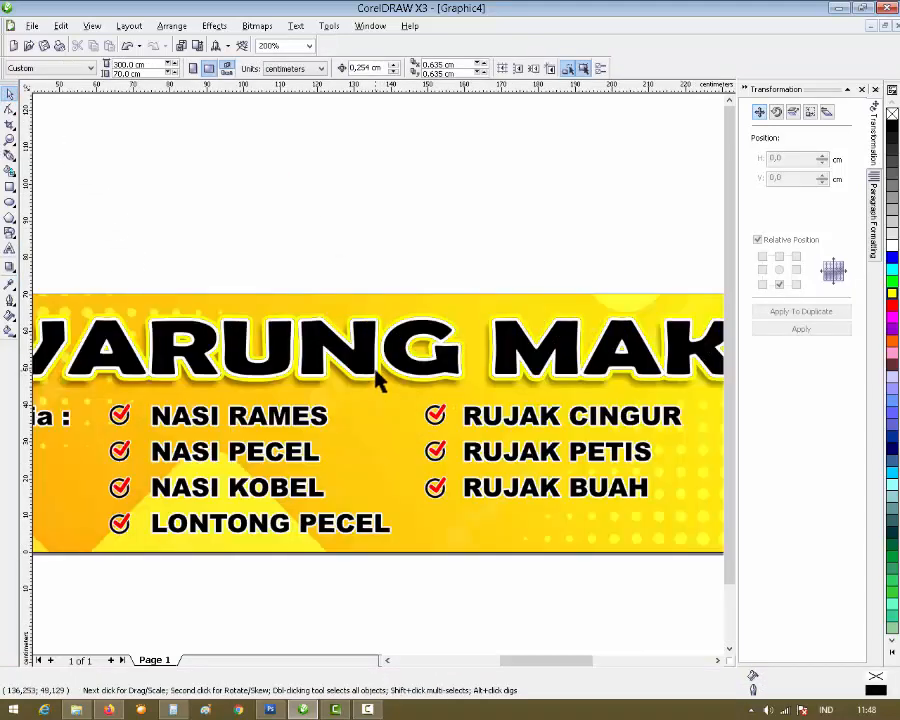
pyautogui.scroll(-1, 378, 383)
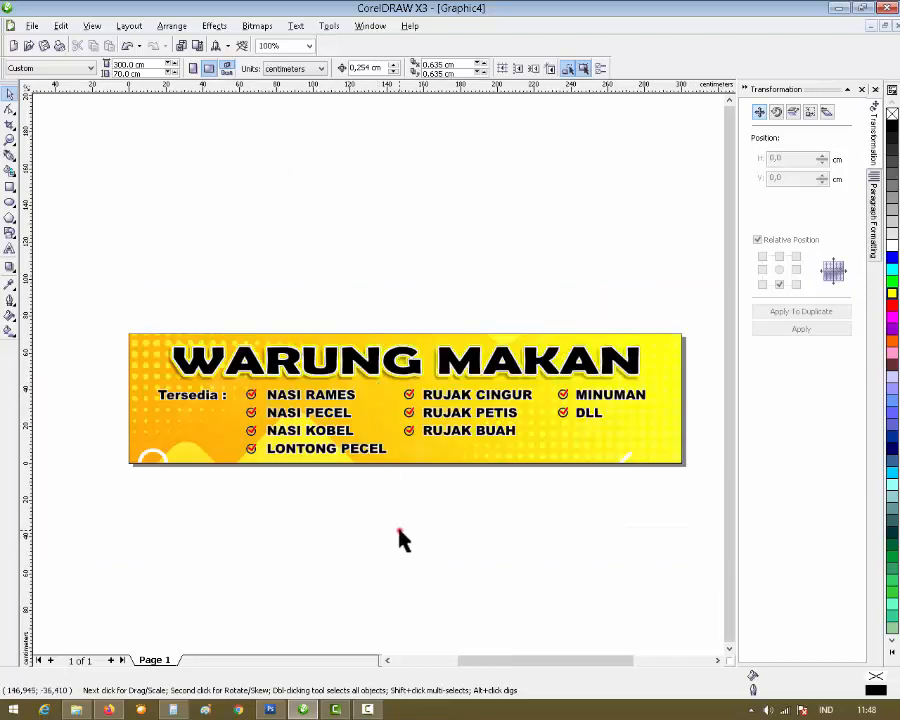
# Step: Save the drawing as Warung Makan in CDR format in the Pesanan Banner folder on drive F
pyautogui.click(10, 93)
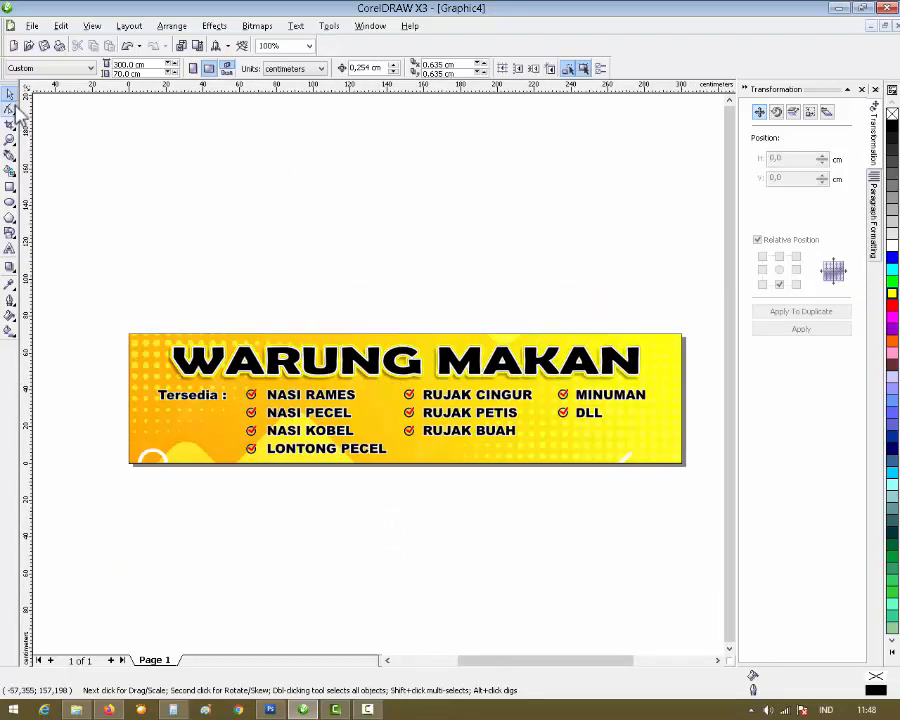
pyautogui.click(209, 207)
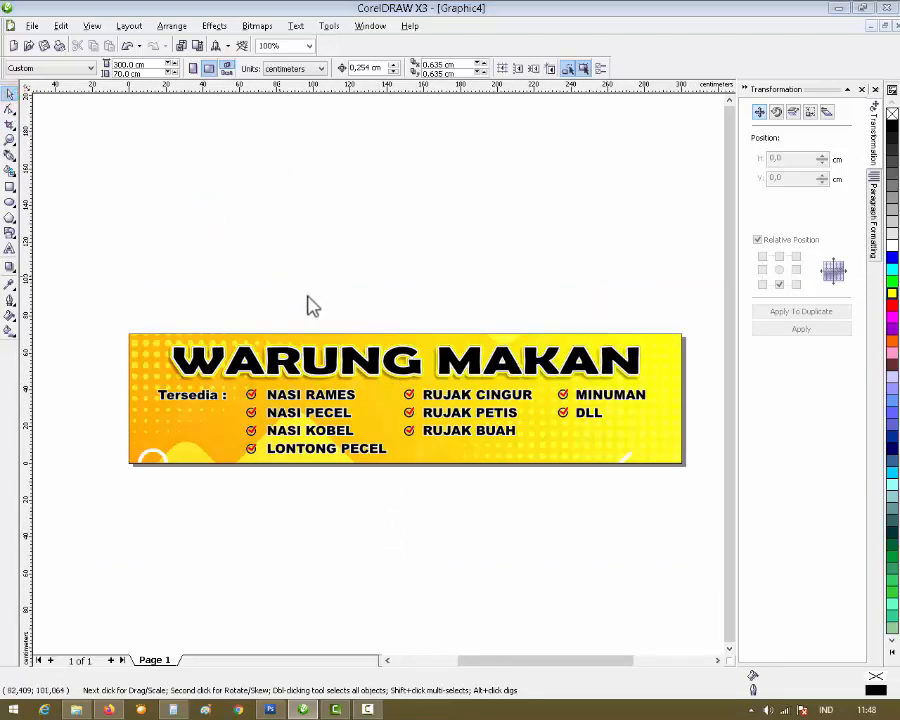
pyautogui.hotkey('ctrl', 's')
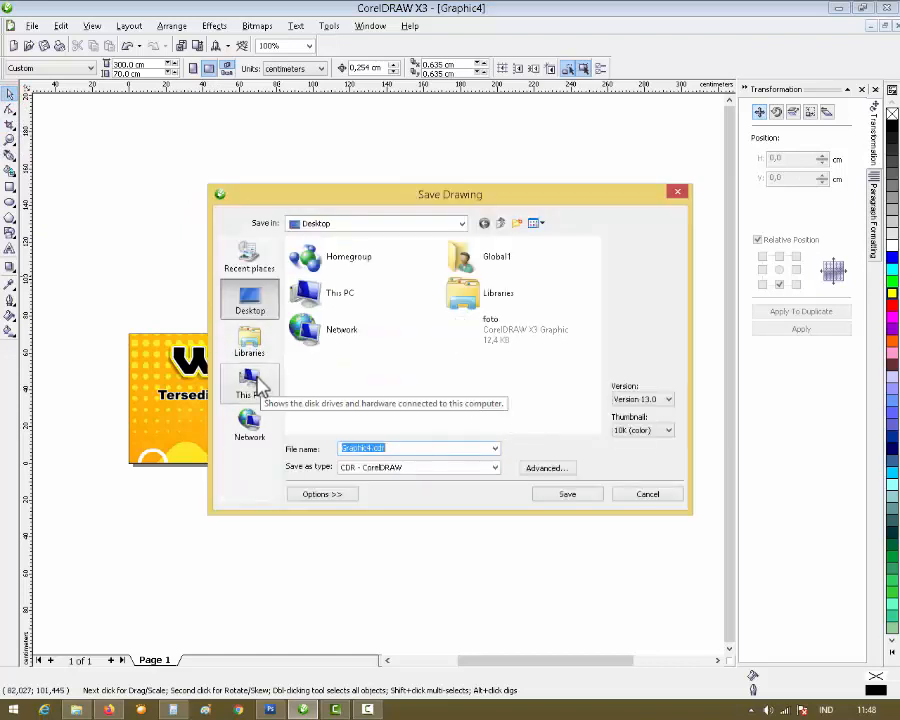
pyautogui.click(253, 381)
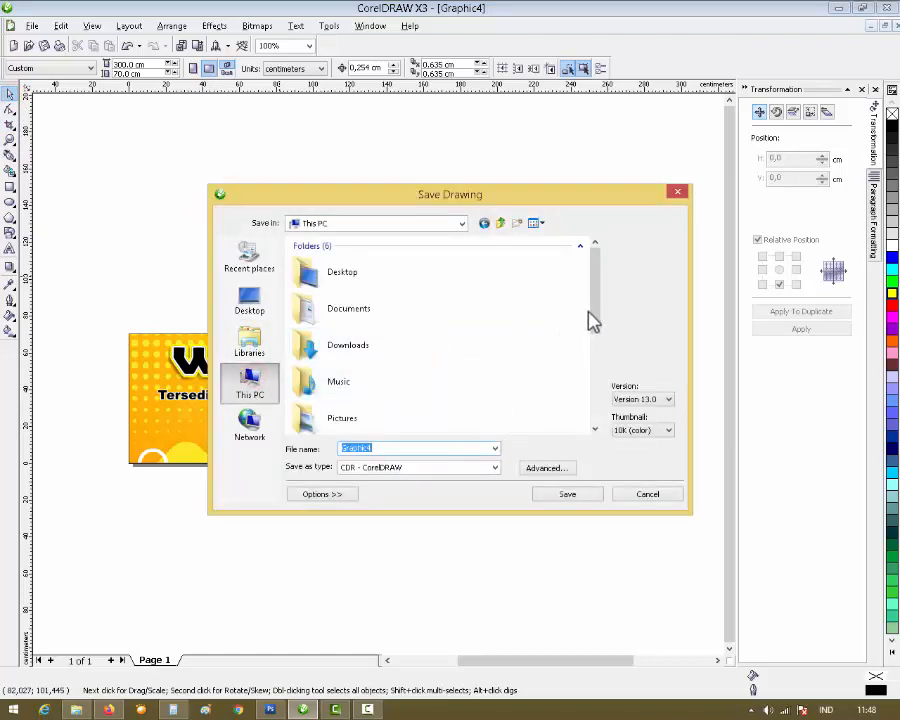
pyautogui.moveTo(593, 317); pyautogui.dragTo(597, 420)
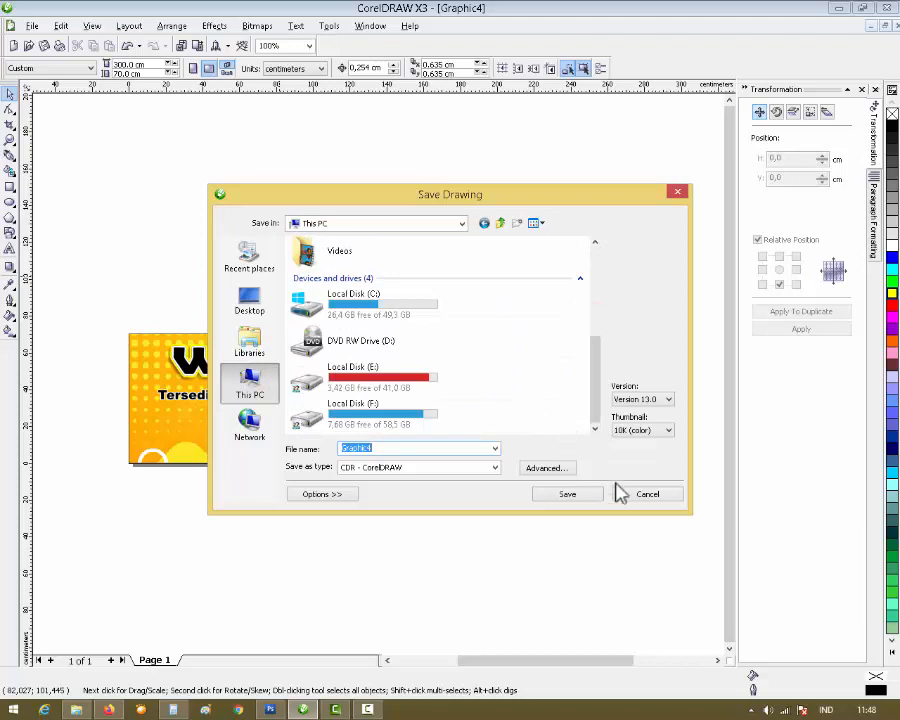
pyautogui.doubleClick(341, 415)
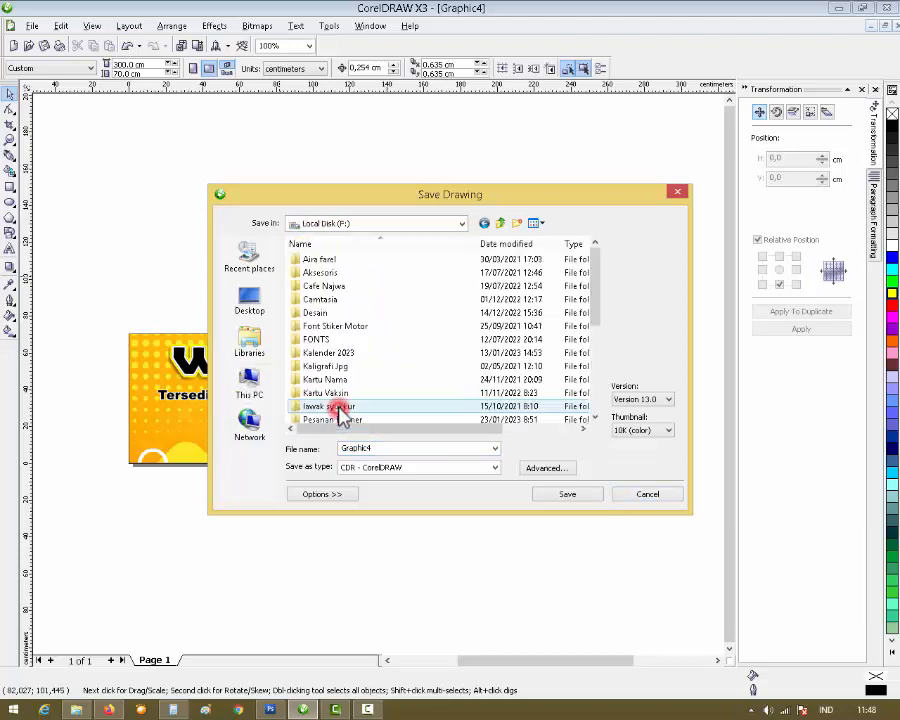
pyautogui.click(328, 350)
pyautogui.scroll(-2, 335, 370)
pyautogui.doubleClick(325, 341)
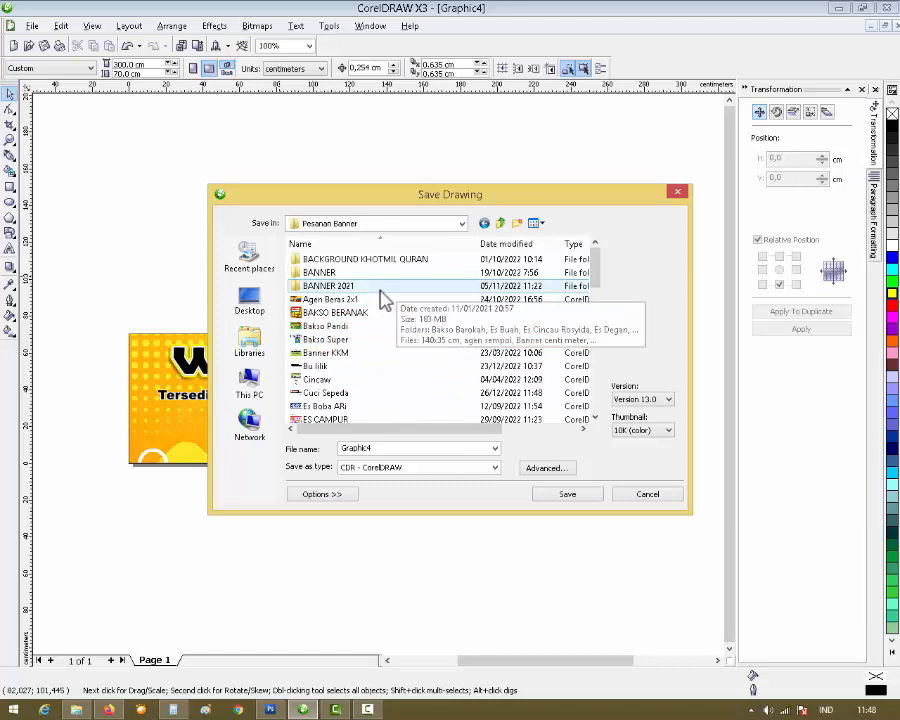
pyautogui.doubleClick(400, 449)
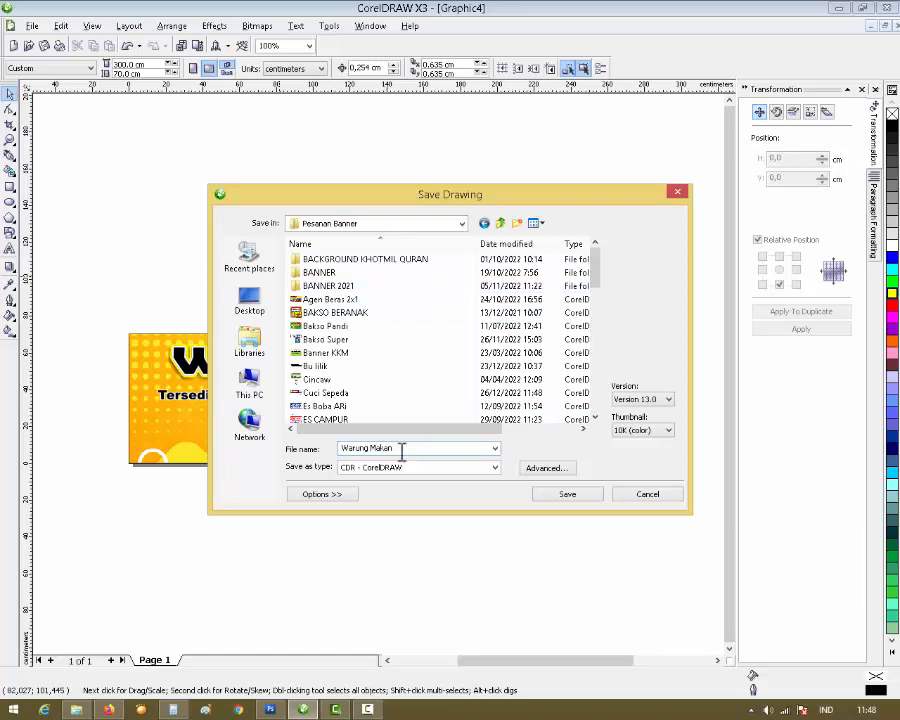
pyautogui.click(567, 497)
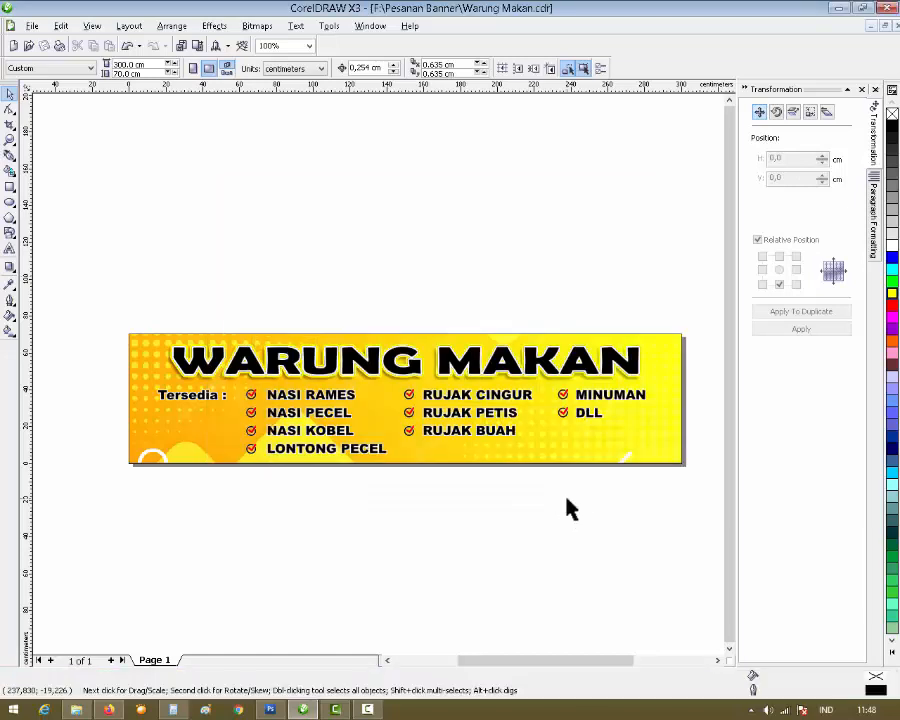
# Step: Fill the WARUNG MAKAN heading text with rich black, 100C100M100Y100K
pyautogui.click(198, 254)
pyautogui.moveTo(117, 316); pyautogui.dragTo(692, 490)
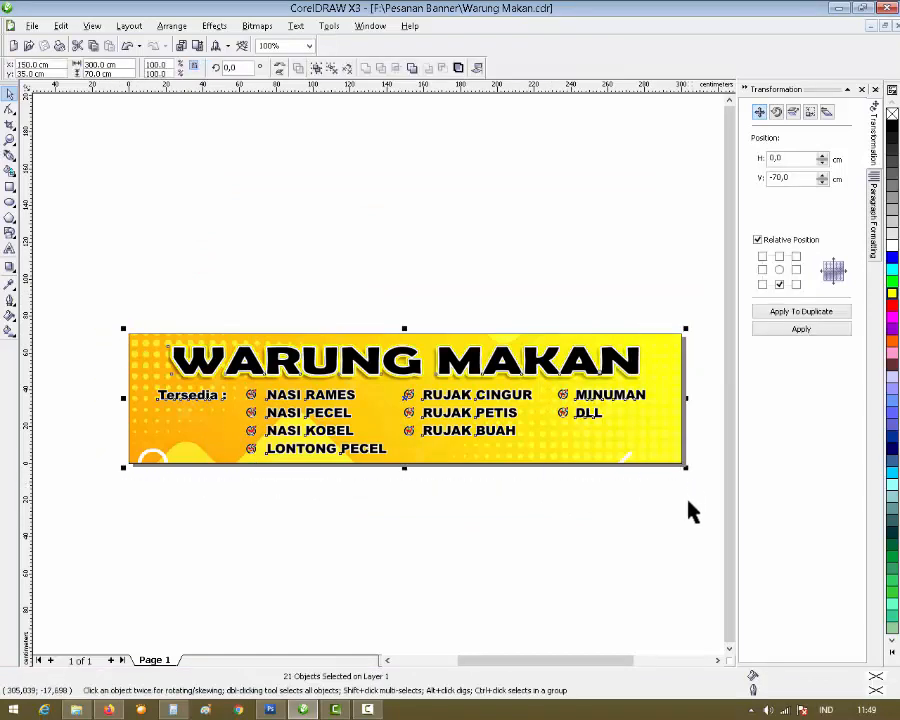
pyautogui.click(621, 568)
pyautogui.click(279, 367)
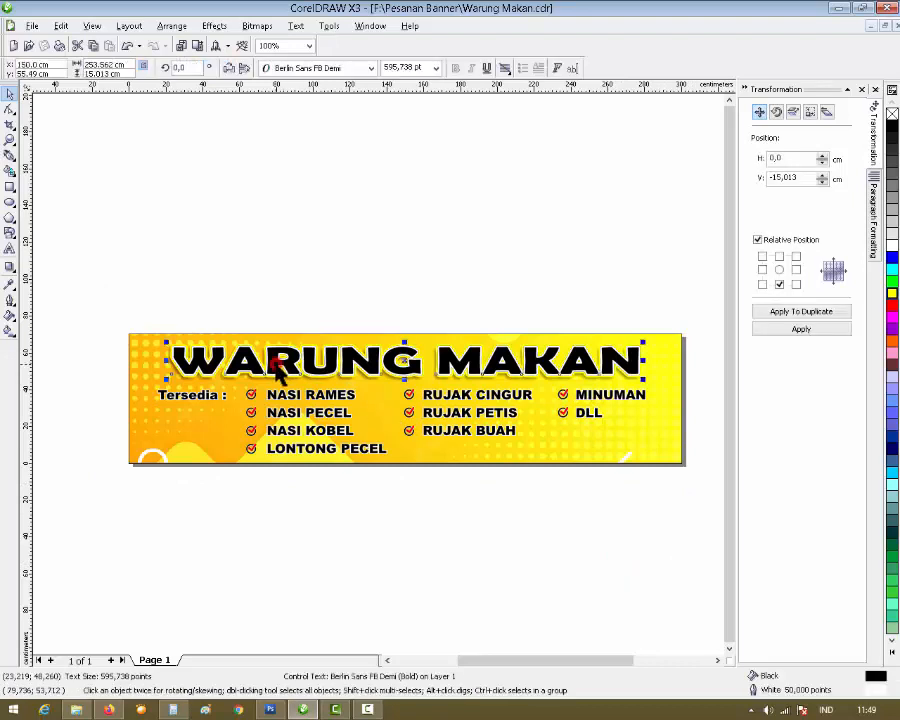
pyautogui.click(891, 652)
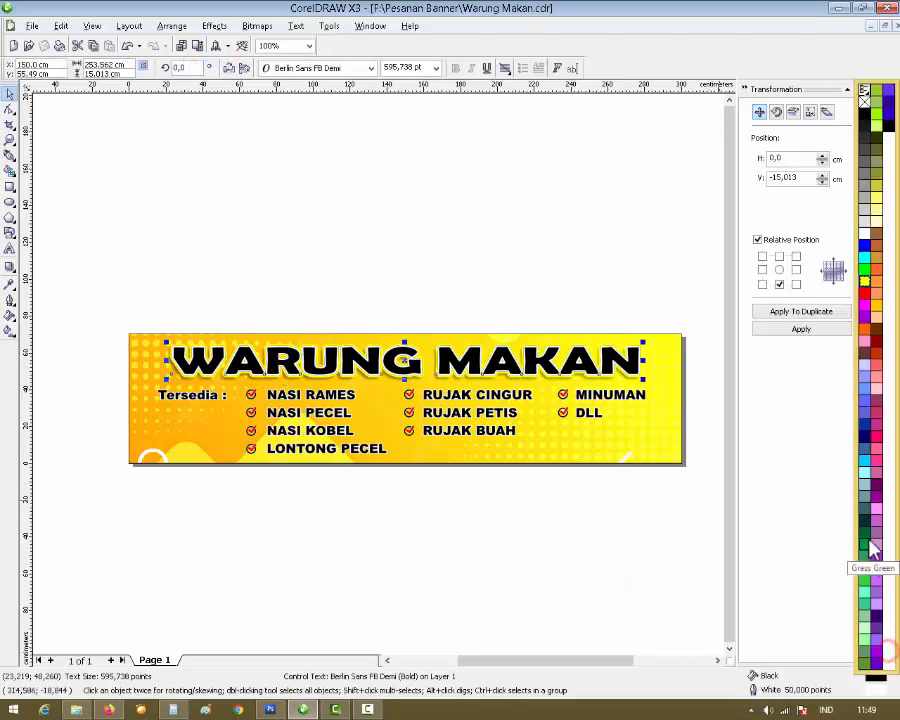
pyautogui.click(887, 128)
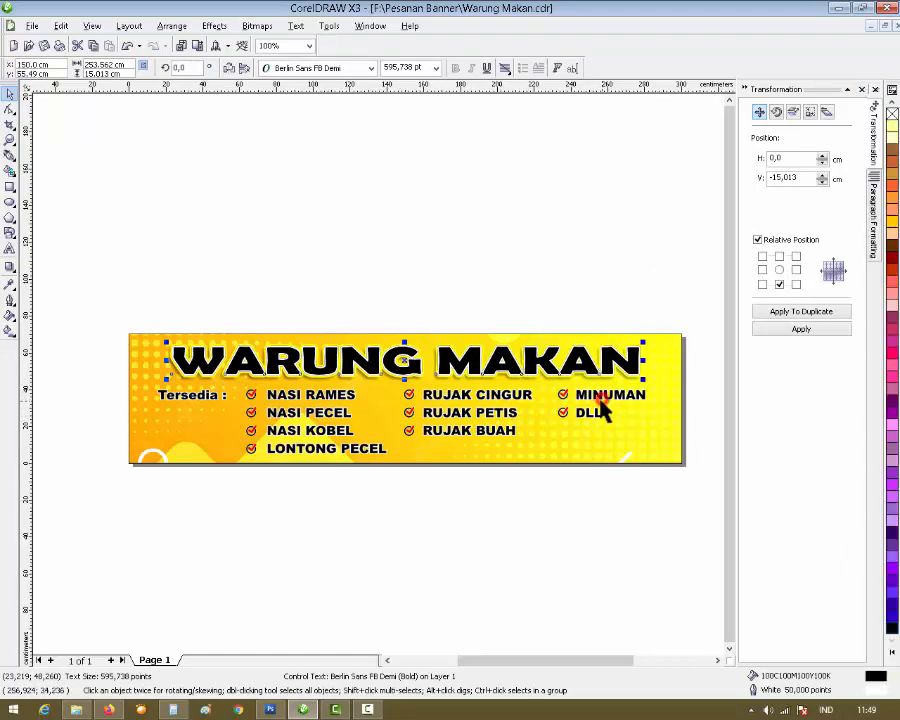
# Step: Apply the rich black 100C100M100Y100K colour to the outlines of all three menu columns and the Tersedia : label
pyautogui.click(598, 412)
pyautogui.keyDown('shift'); pyautogui.click(500, 414); pyautogui.keyUp('shift')
pyautogui.keyDown('shift'); pyautogui.click(315, 408); pyautogui.keyUp('shift')
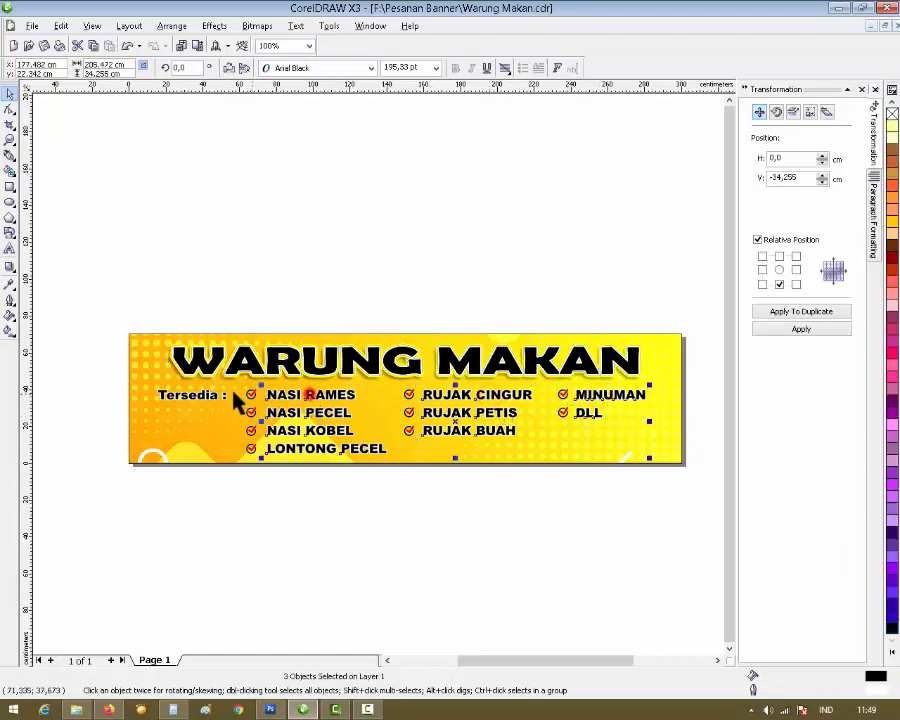
pyautogui.keyDown('shift'); pyautogui.click(200, 396); pyautogui.keyUp('shift')
pyautogui.rightClick(891, 630)
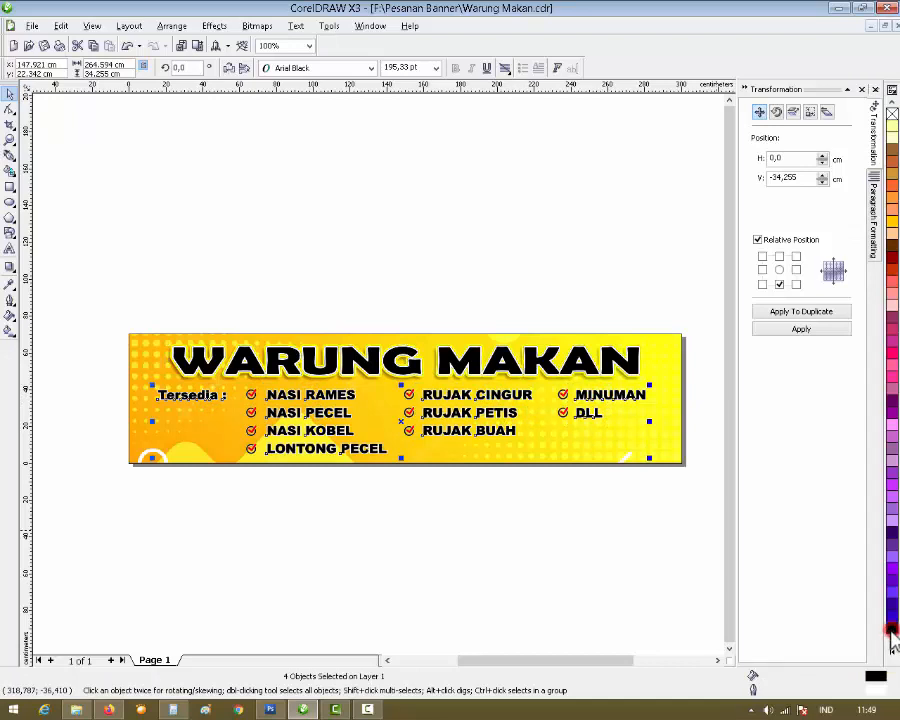
pyautogui.click(542, 595)
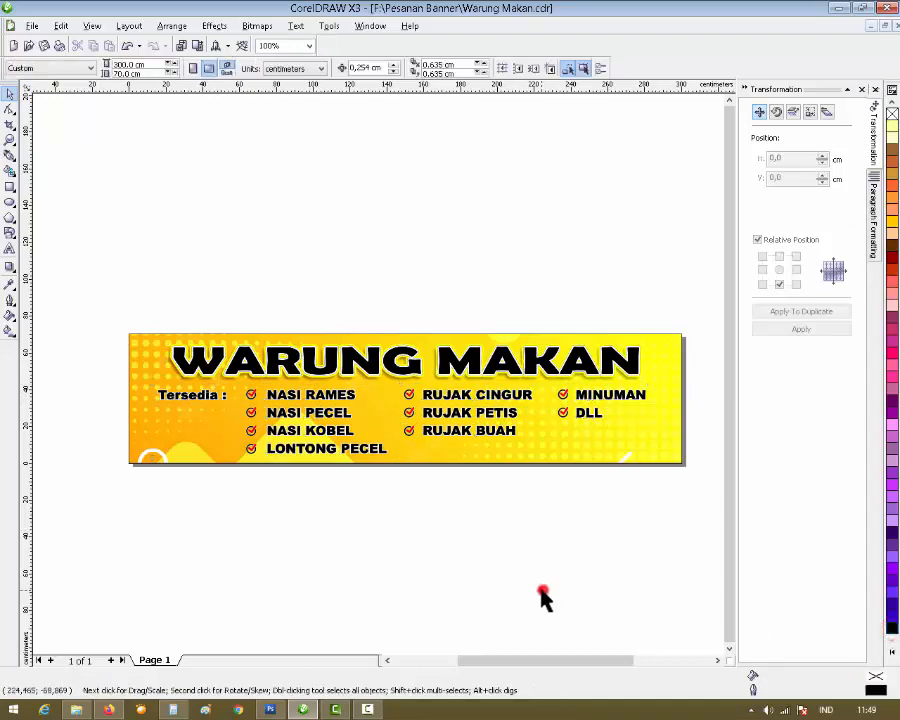
# Step: Select every object of the banner and set up an export as JPG - JPEG Bitmaps limited to the selected objects
pyautogui.click(686, 529)
pyautogui.moveTo(697, 511); pyautogui.dragTo(90, 300)
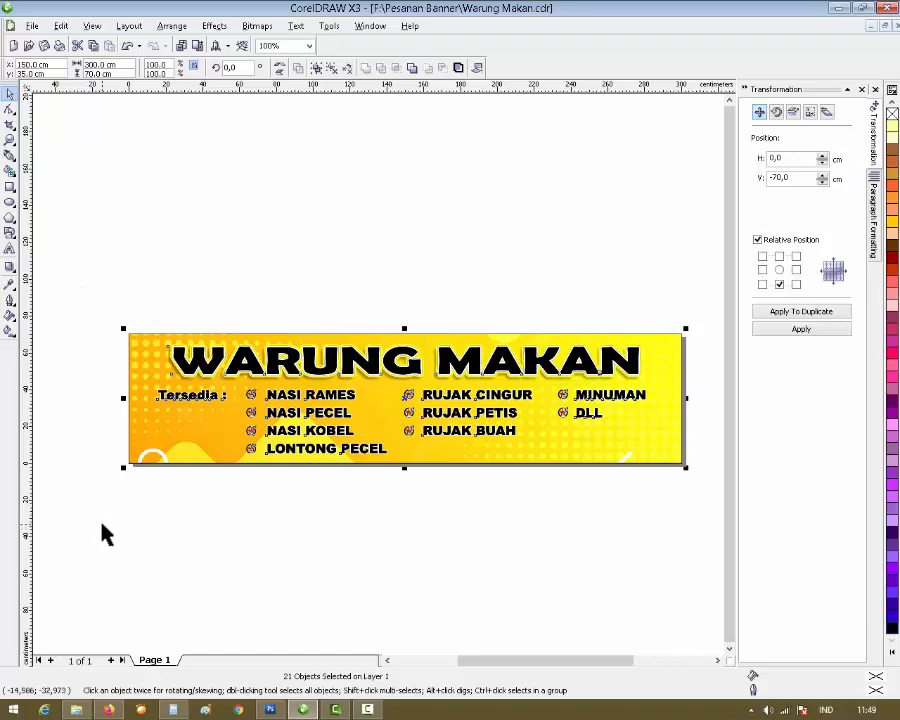
pyautogui.click(32, 25)
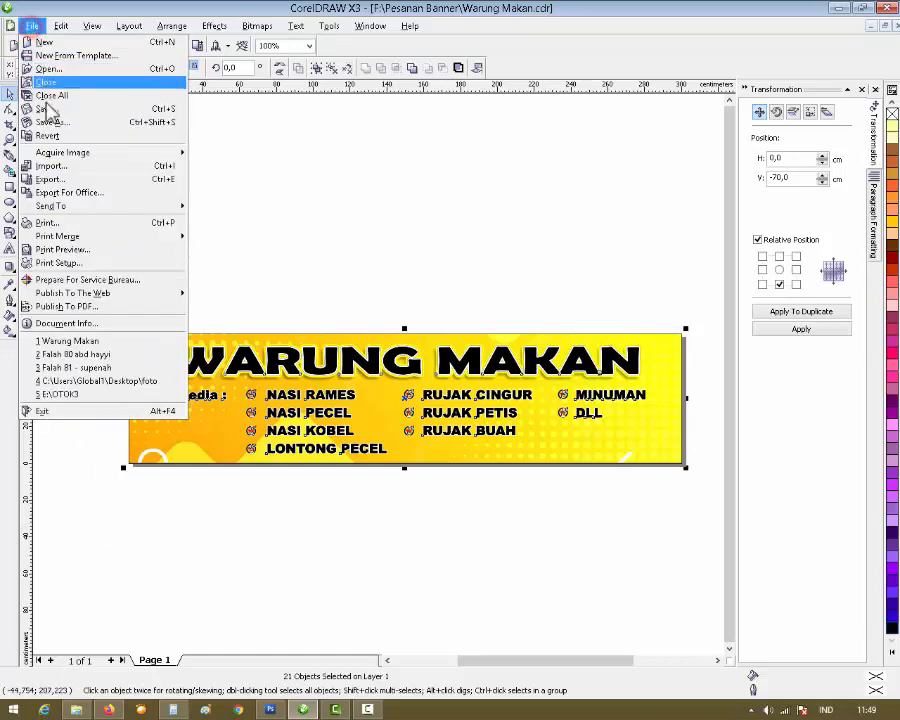
pyautogui.click(60, 183)
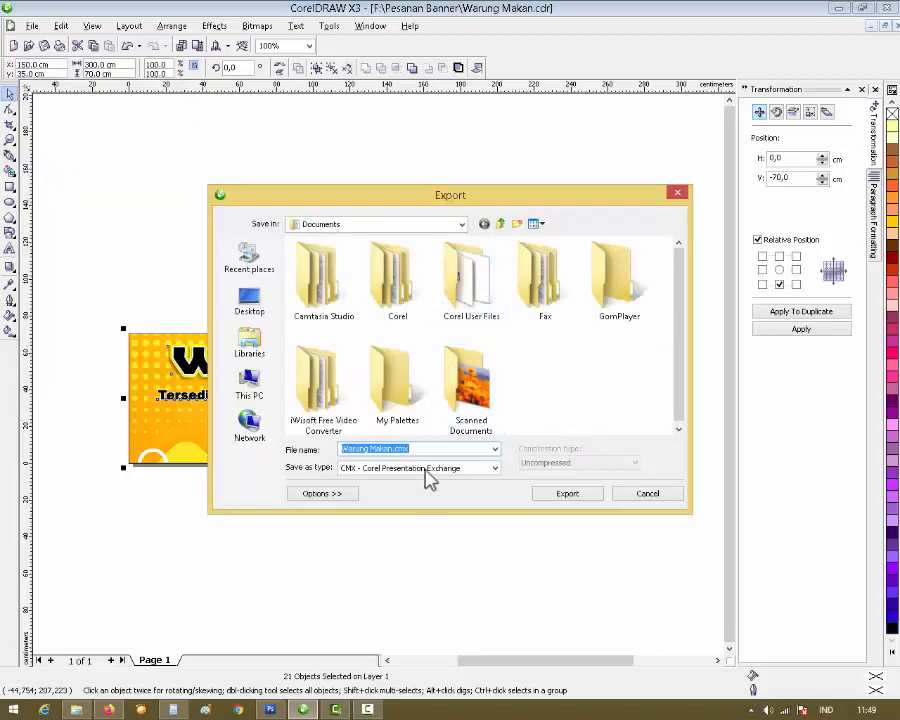
pyautogui.click(352, 468)
pyautogui.scroll(-2, 390, 565)
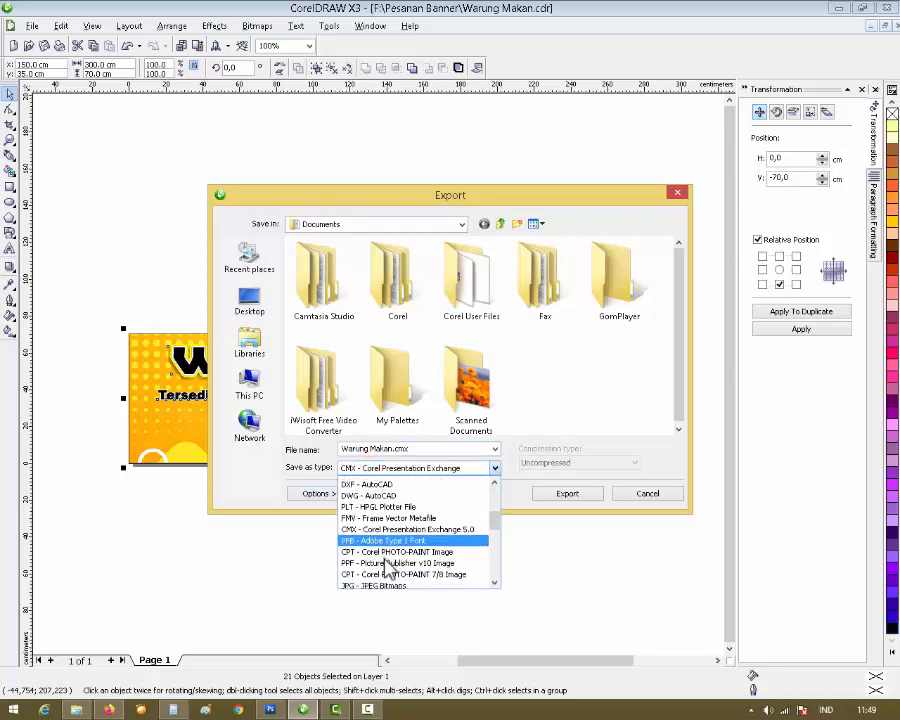
pyautogui.click(378, 572)
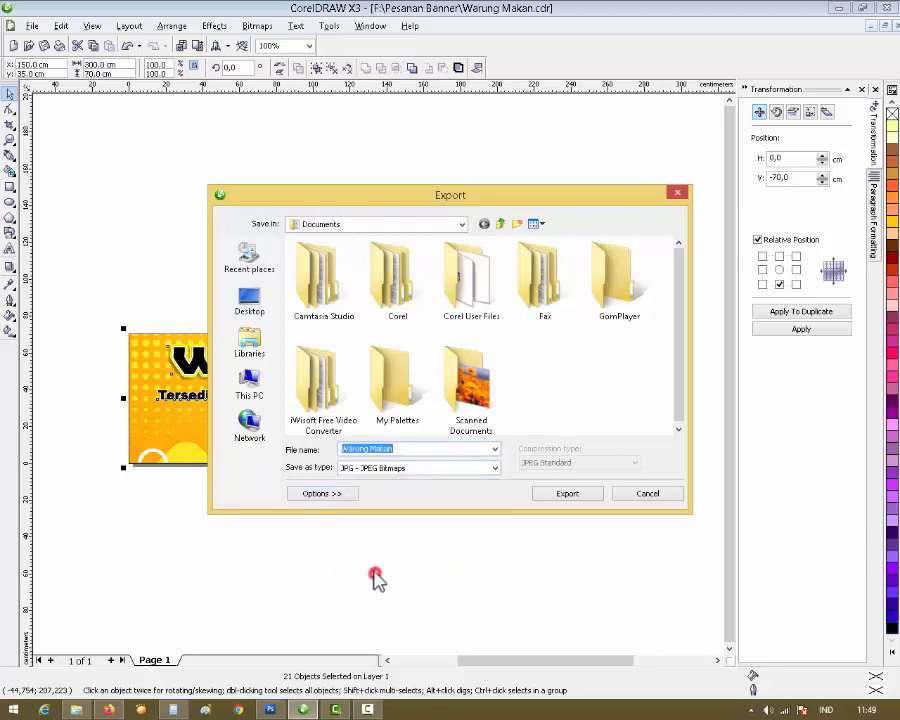
pyautogui.click(328, 494)
pyautogui.click(523, 494)
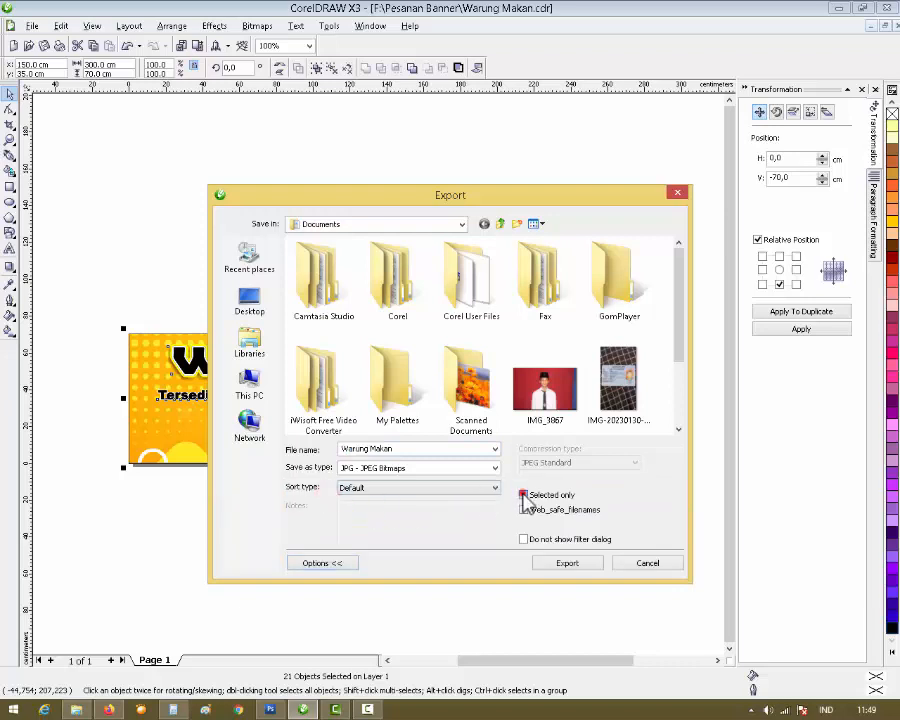
# Step: Export the banner to Documents as 300x70 cm Finishing at a resolution of 200 dpi, keeping the remaining JPEG settings
pyautogui.click(396, 449)
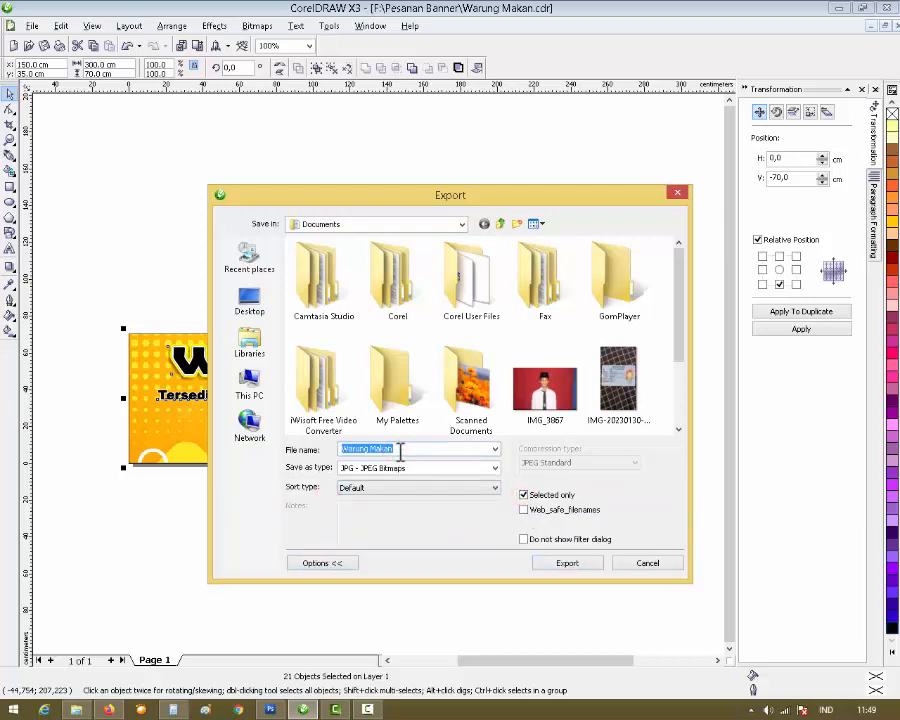
pyautogui.write('300x70 cm Finishing')
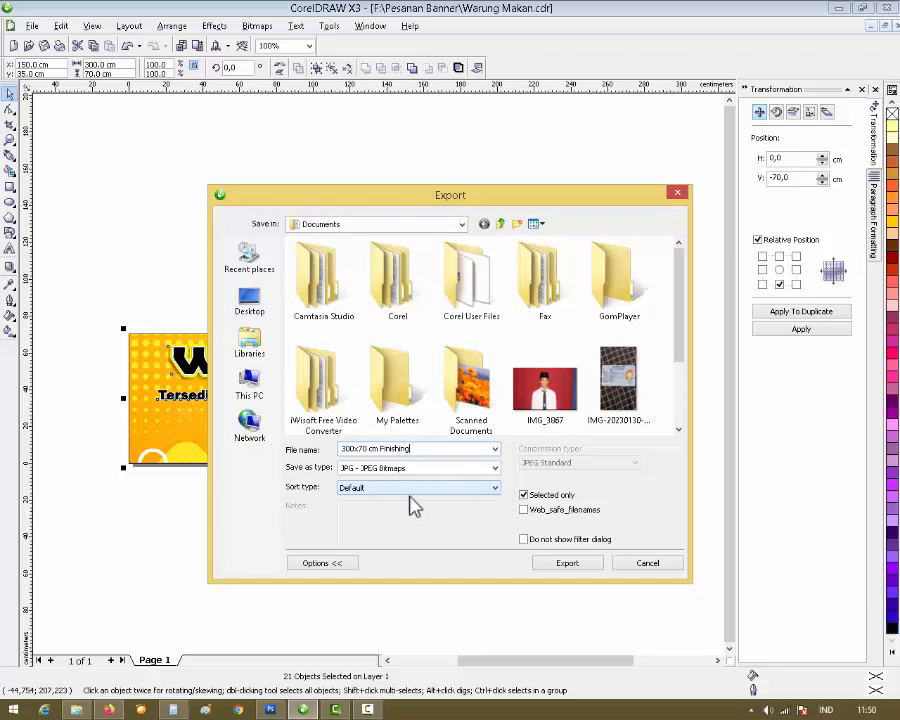
pyautogui.click(566, 564)
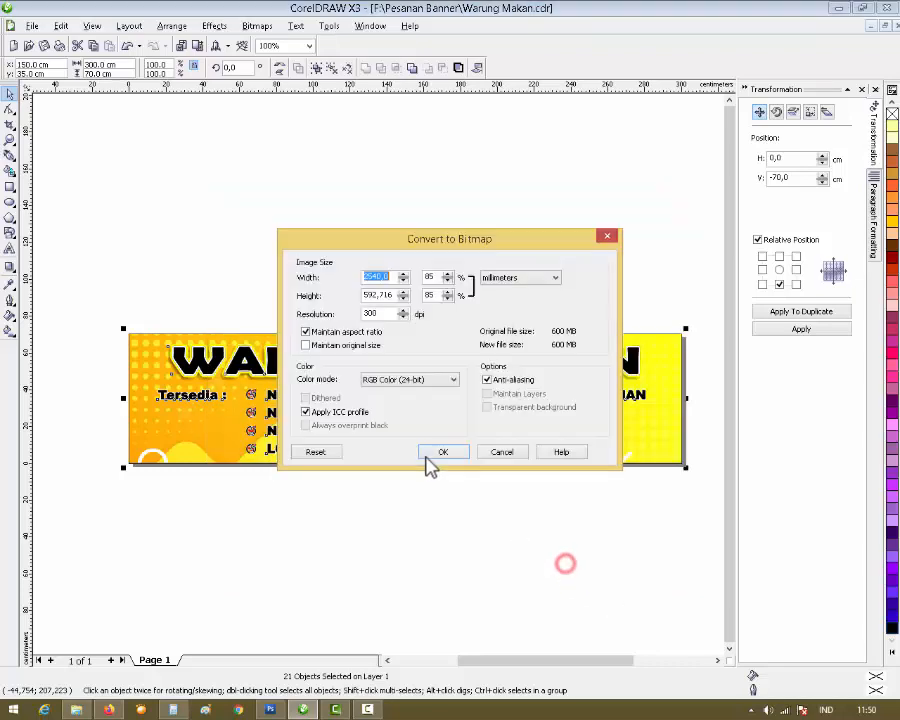
pyautogui.click(380, 312)
pyautogui.doubleClick(376, 313)
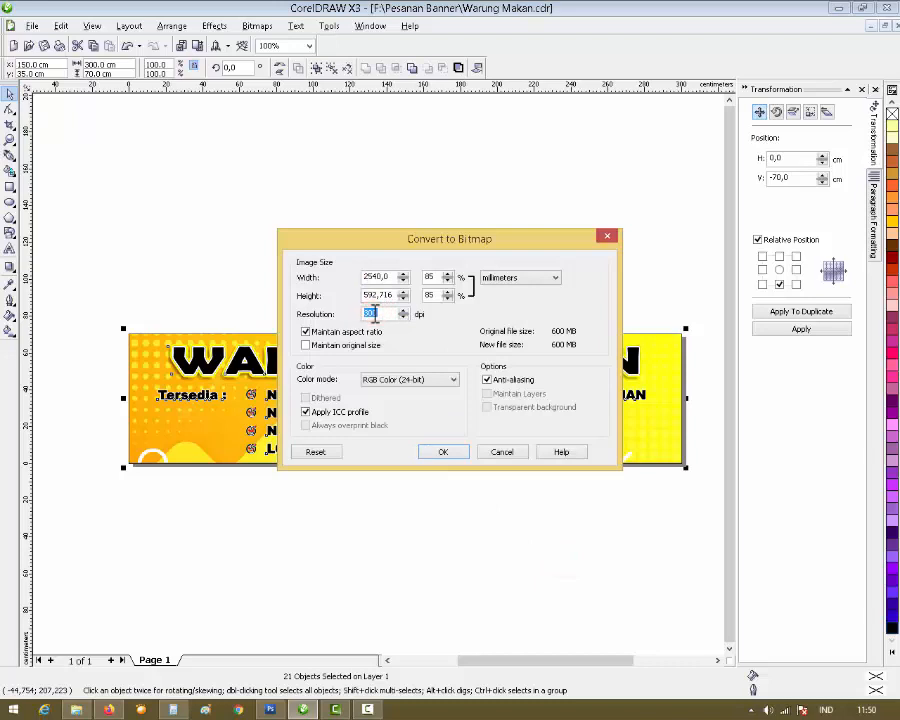
pyautogui.write('200')
pyautogui.click(441, 452)
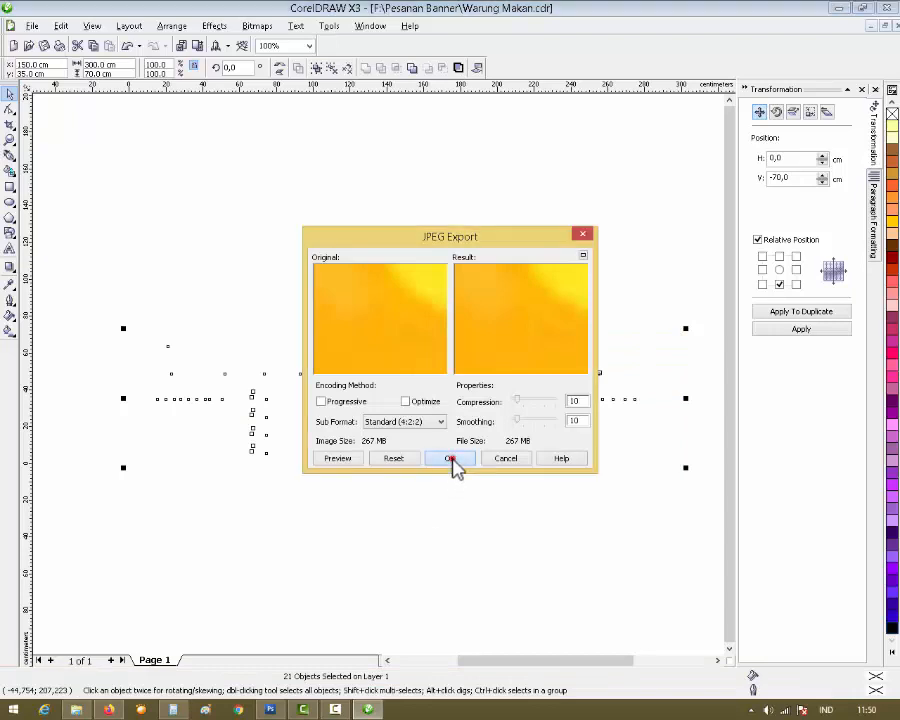
pyautogui.click(451, 459)
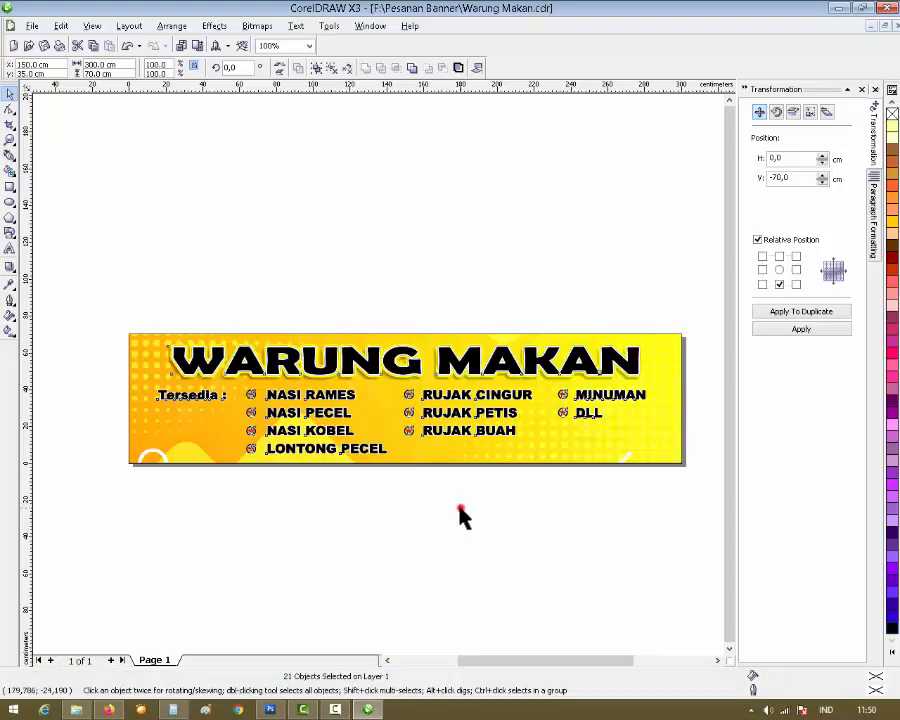
# Step: Switch to File Explorer and open the exported 300x70 cm Finishing image in the Documents folder
pyautogui.click(76, 710)
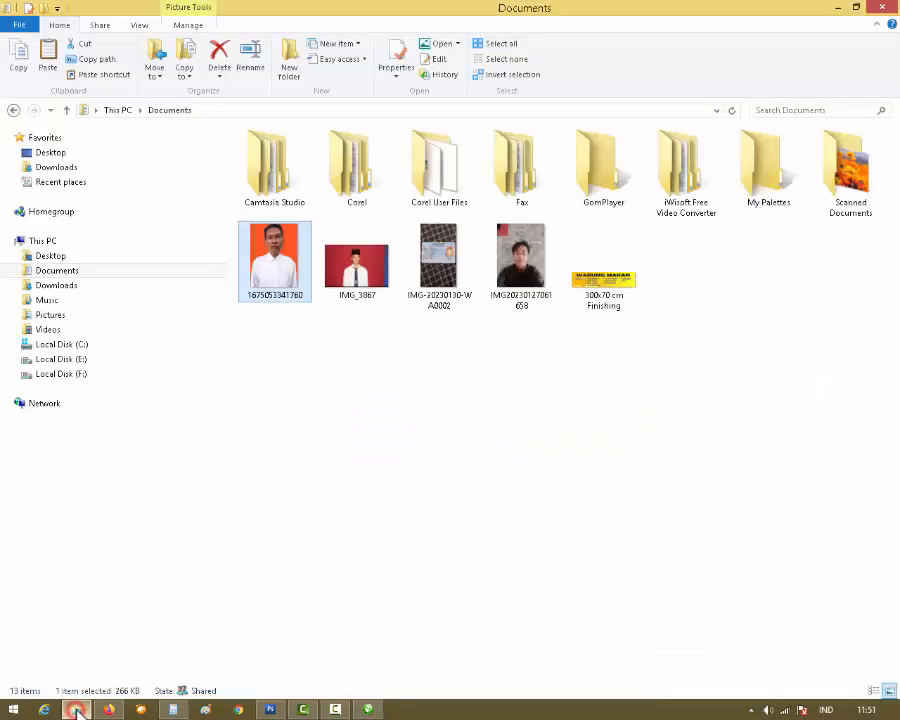
pyautogui.click(503, 446)
pyautogui.click(585, 292)
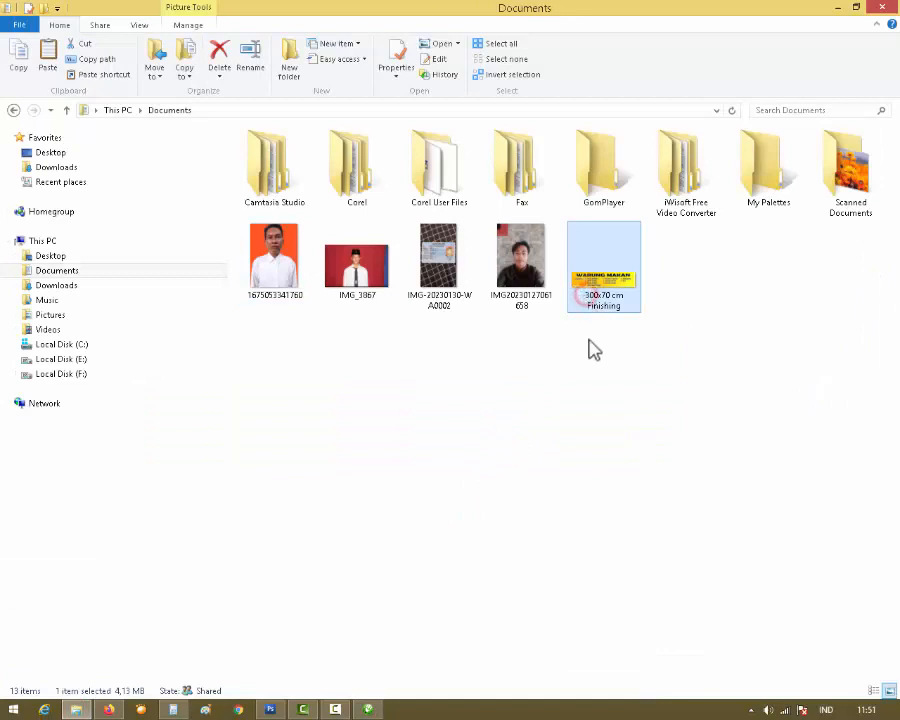
pyautogui.rightClick(602, 292)
pyautogui.click(632, 370)
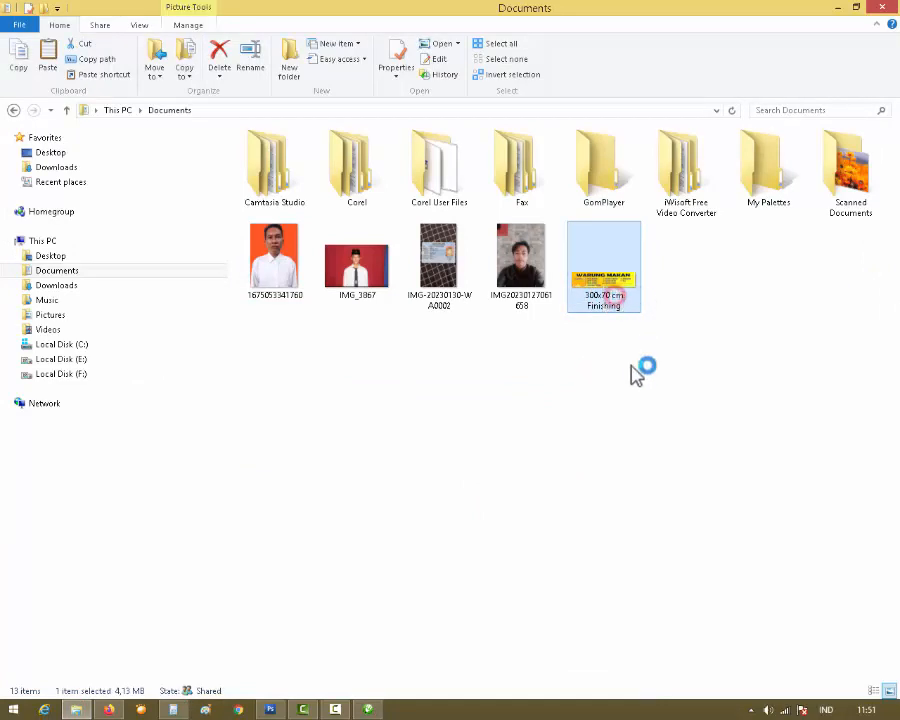